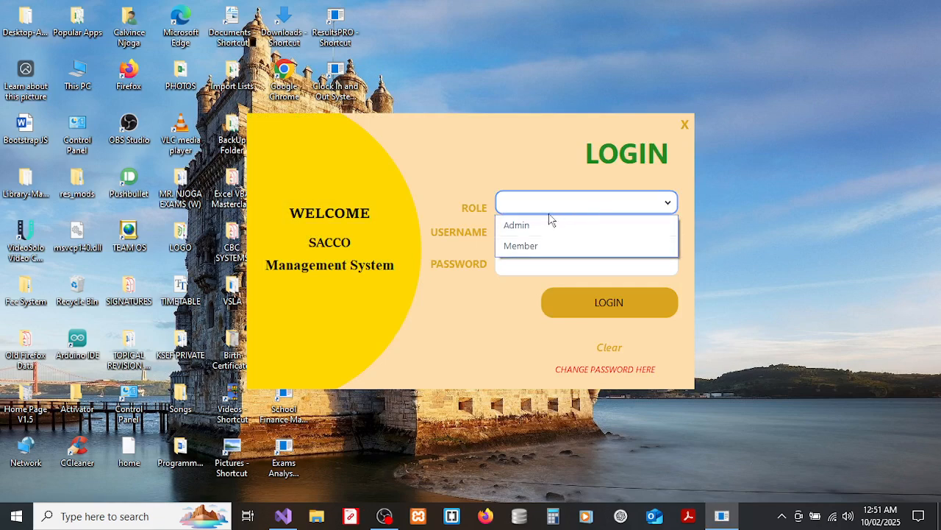
Choose the Admin role, enter the username and password, and attempt to log in.
click(535, 223)
click(526, 233)
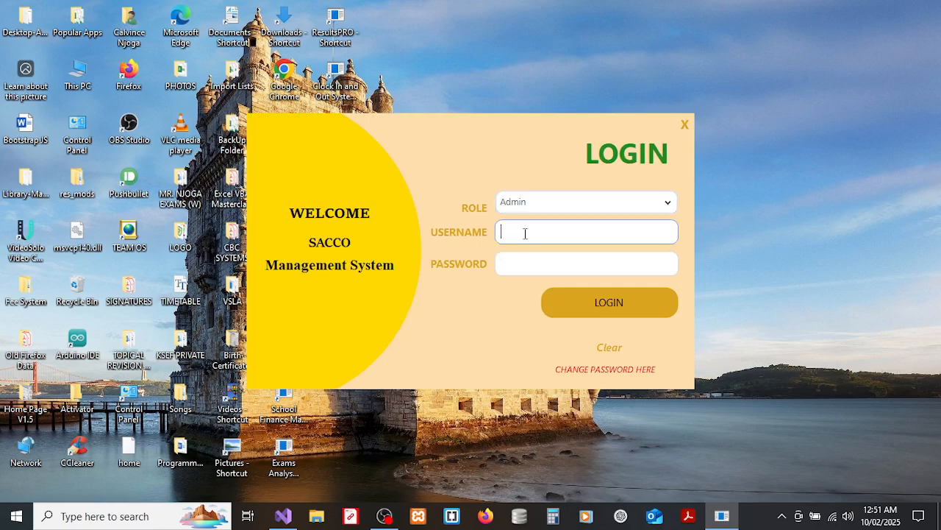
text(dmin)
key(BackSpace)
key(BackSpace)
key(BackSpace)
text(admin1234)
key(BackSpace)
key(BackSpace)
key(BackSpace)
key(Tab)
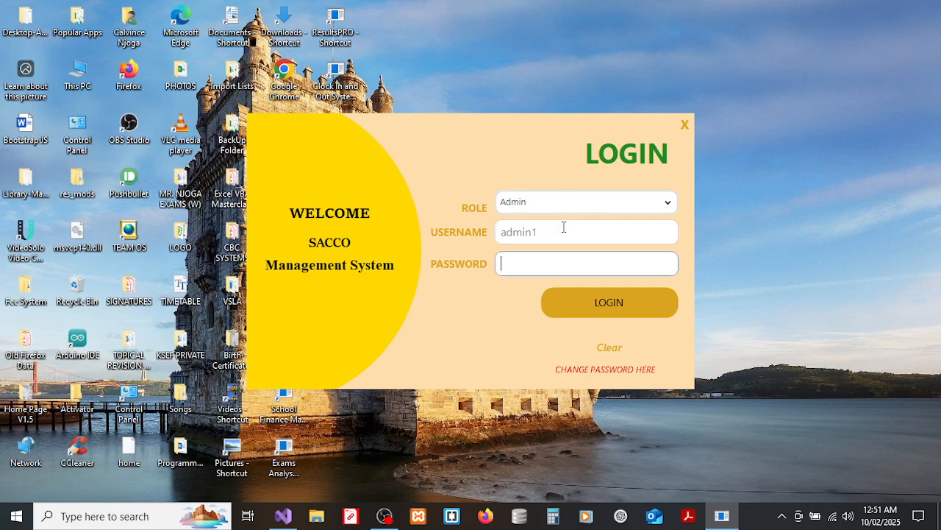
text(admin)
click(590, 298)
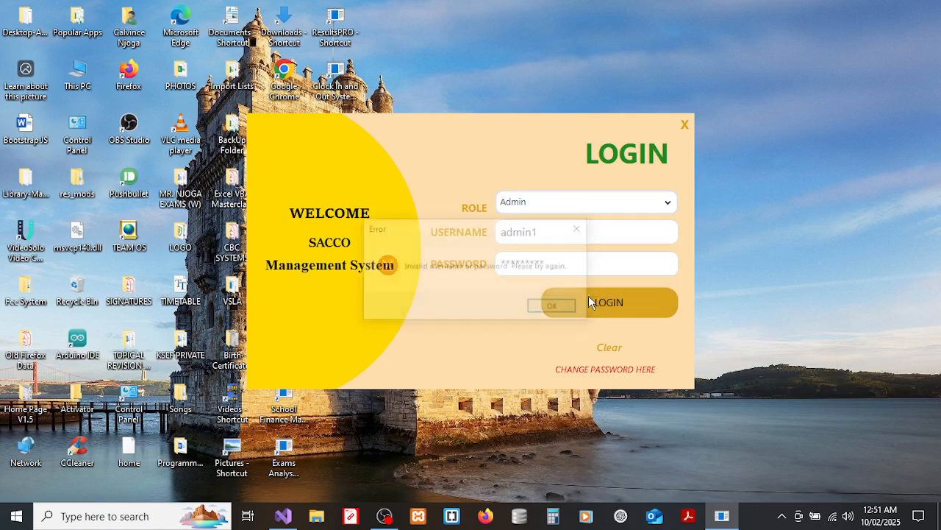
Dismiss the invalid-login error, correct the username, and log in successfully.
click(552, 307)
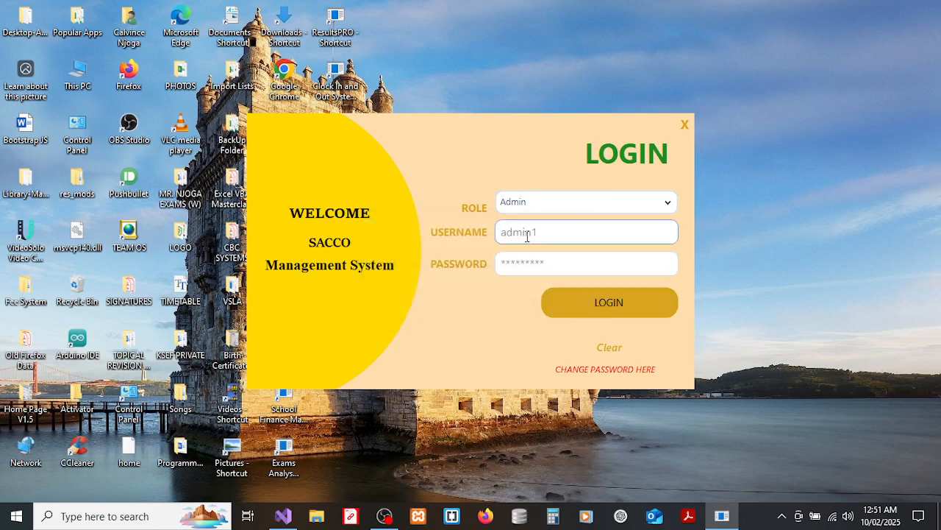
click(538, 231)
click(584, 293)
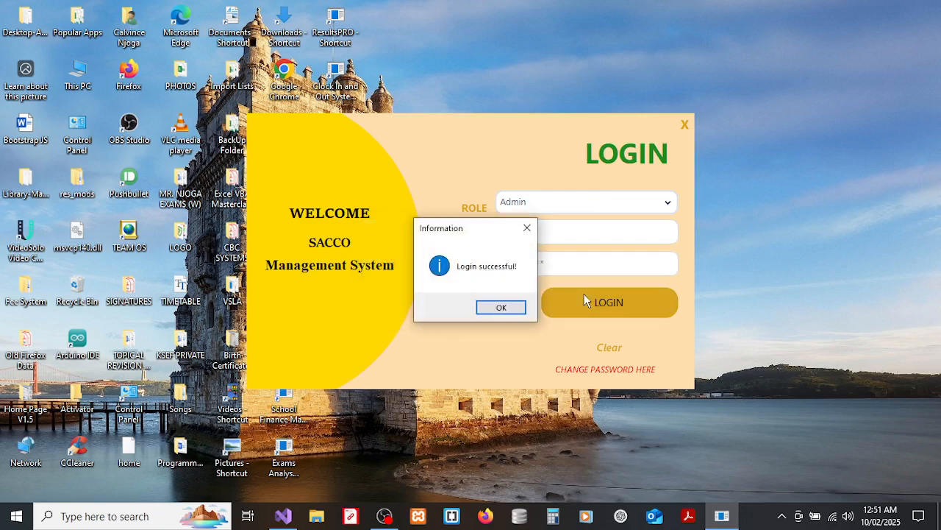
click(501, 308)
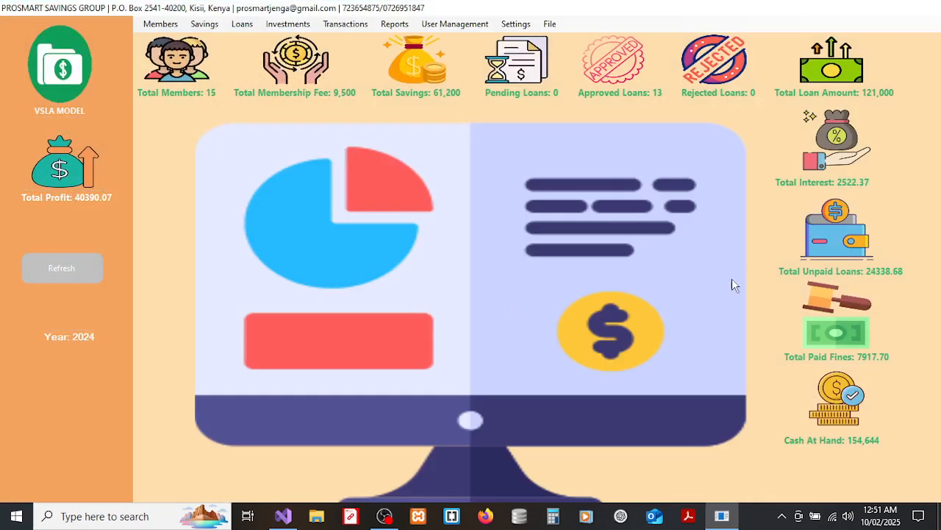
Log out through File > Logout and open the Role list on the login form.
click(550, 23)
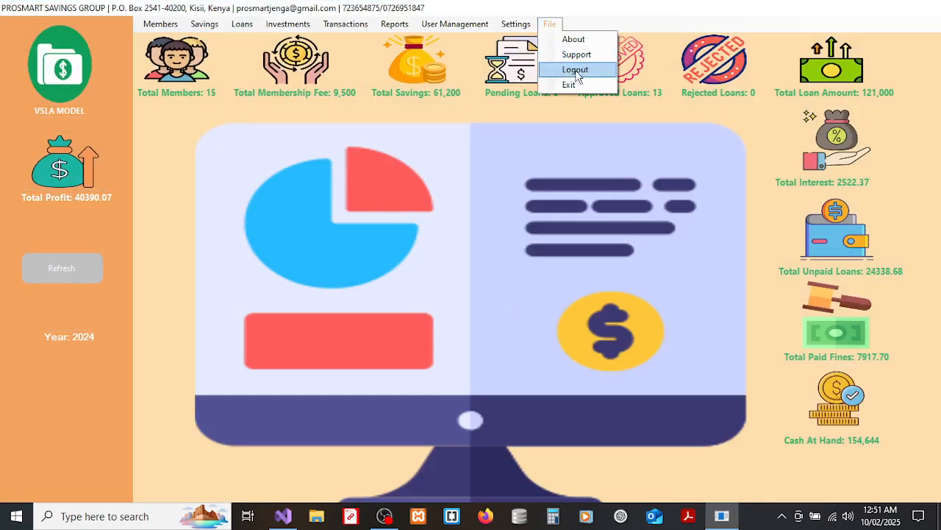
click(575, 70)
click(570, 204)
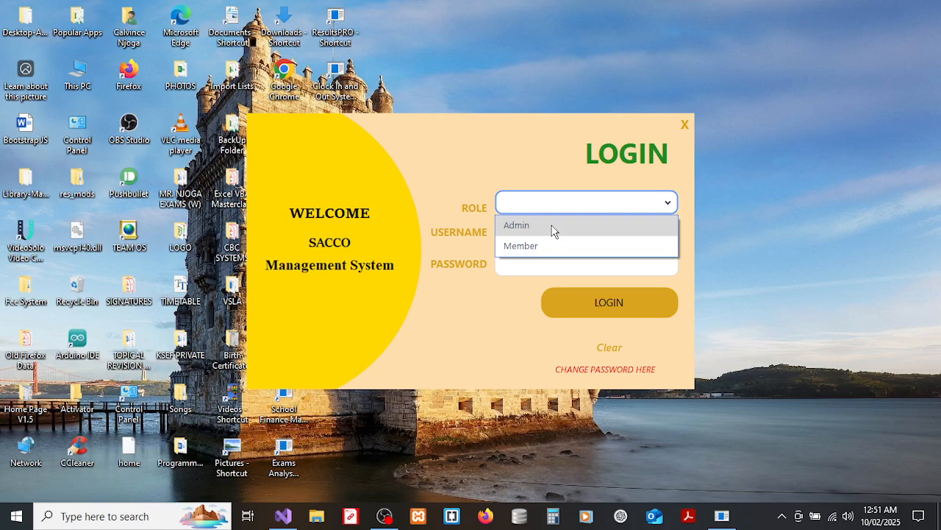
Log in again as Admin with the username and password and acknowledge the success message.
click(525, 230)
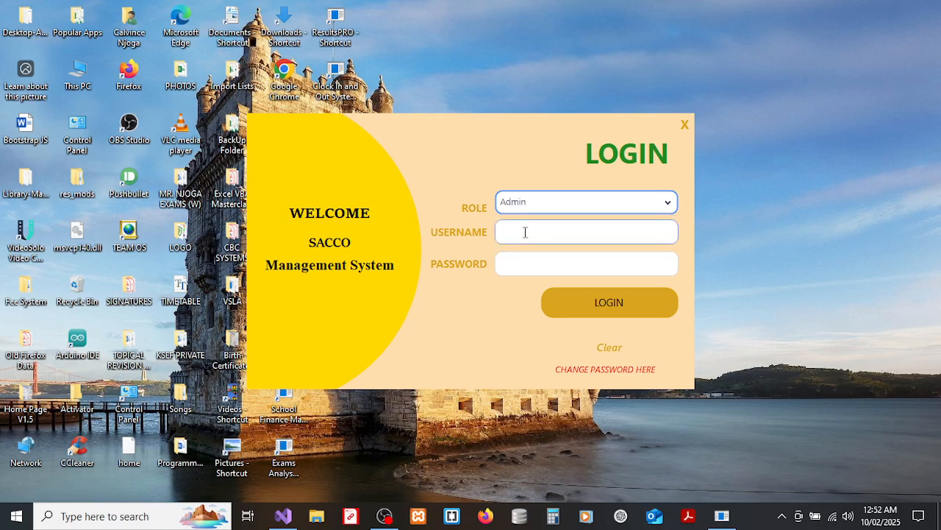
click(525, 231)
text(admin)
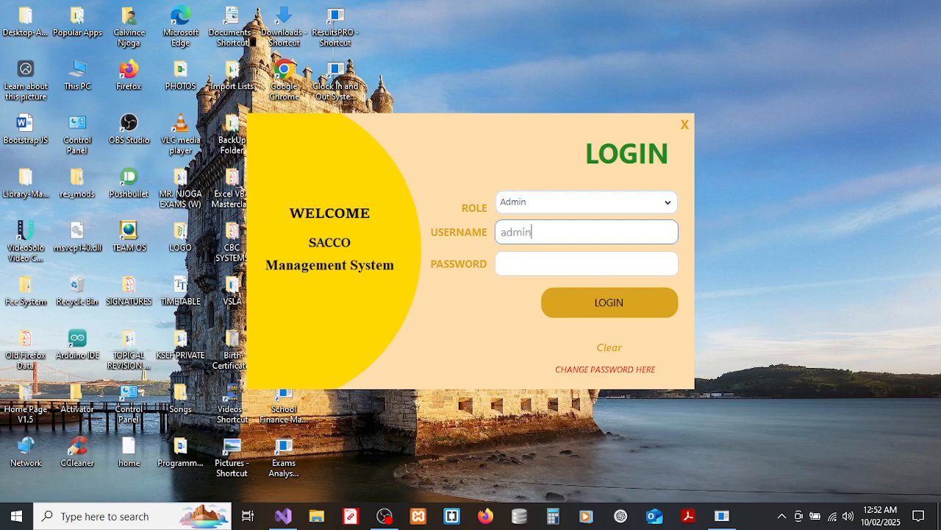
key(Tab)
text(*****)
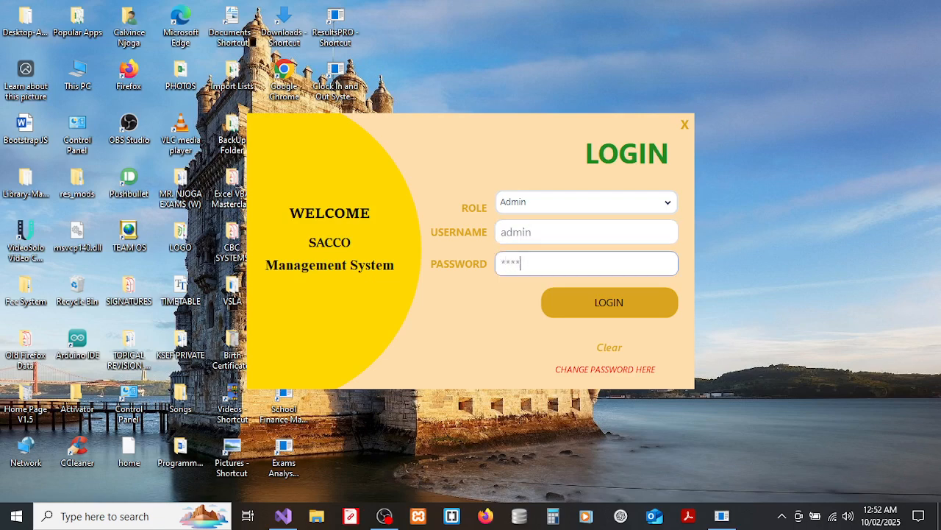
text(****)
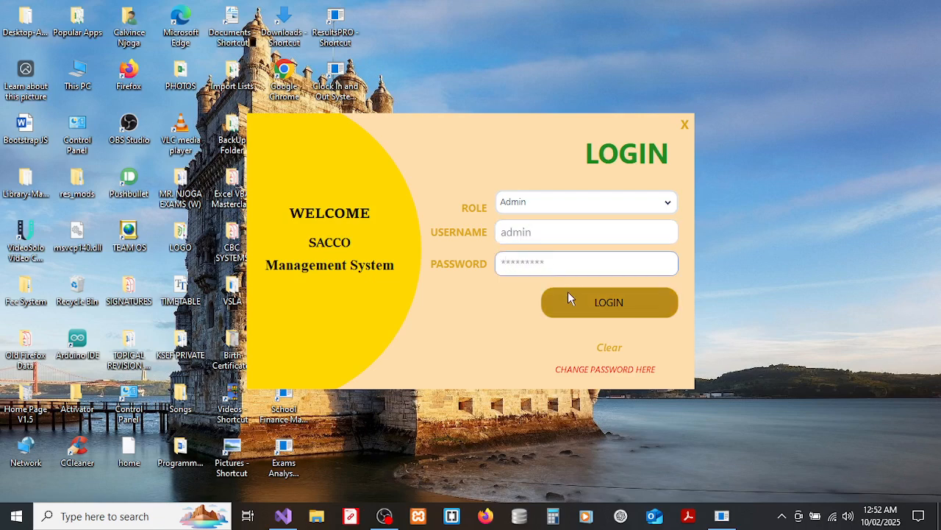
click(568, 292)
click(502, 309)
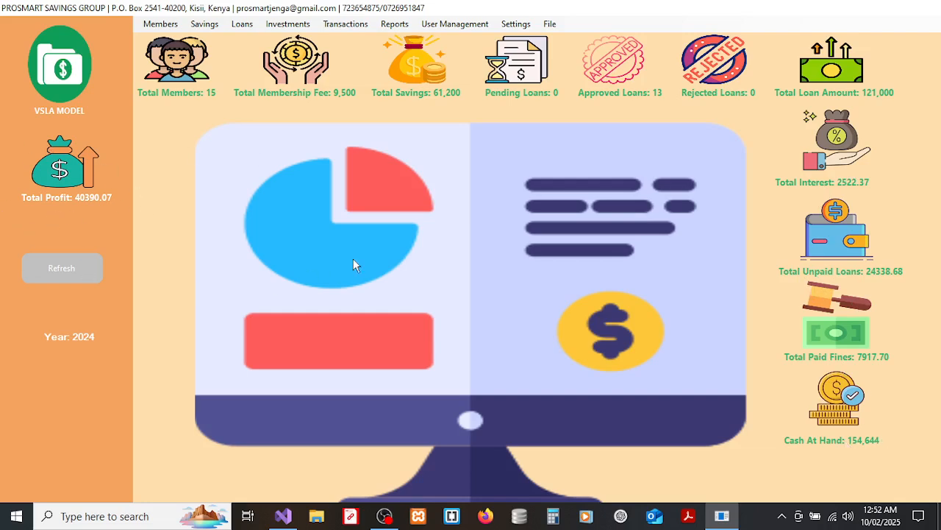
Open Members > Add Members and enter the new member's first and last name.
click(161, 24)
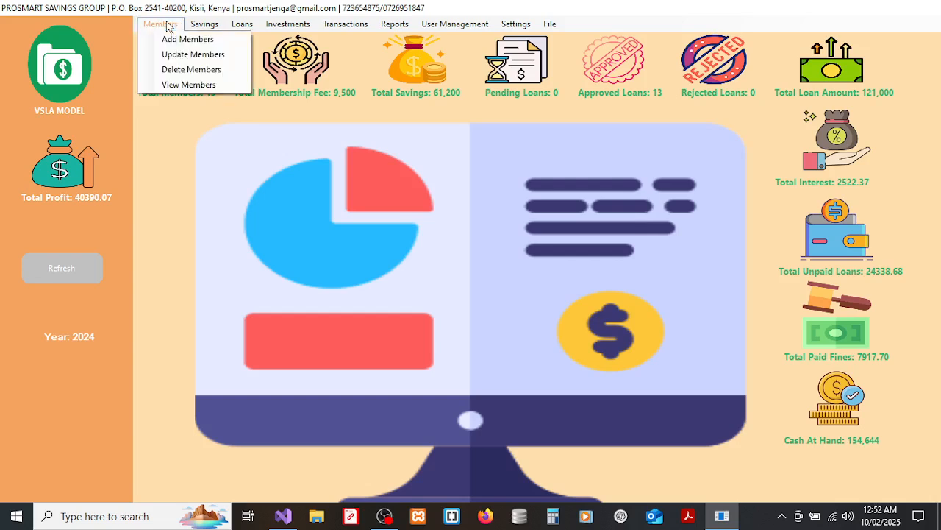
click(180, 38)
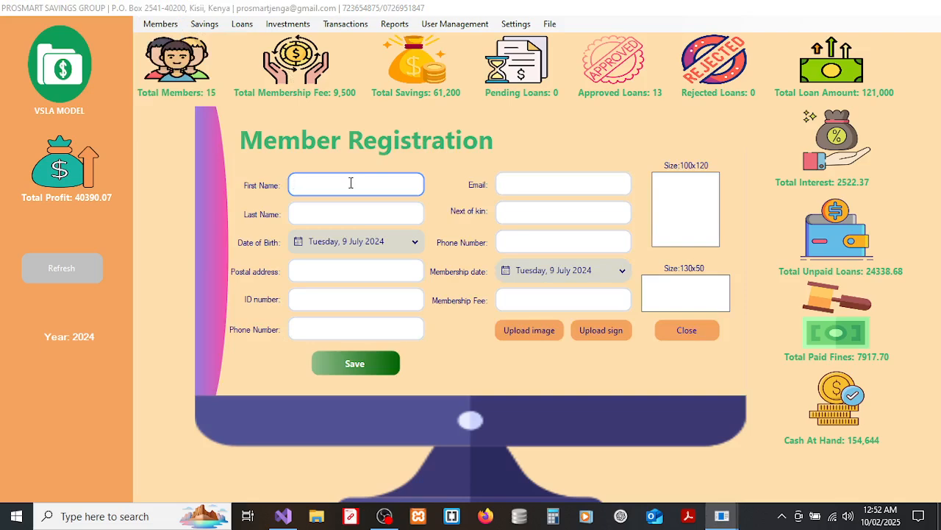
key(Tab)
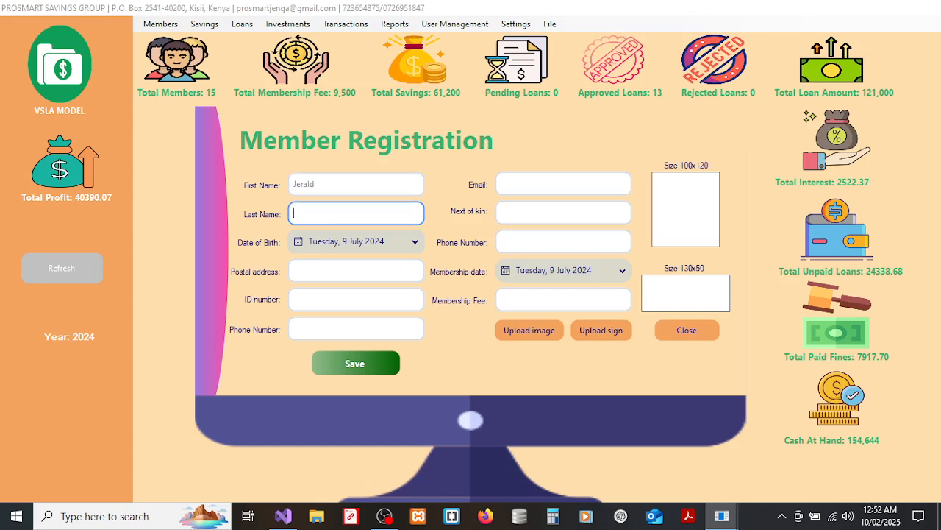
Set the date of birth to 8 February 2000 in the calendar.
click(358, 243)
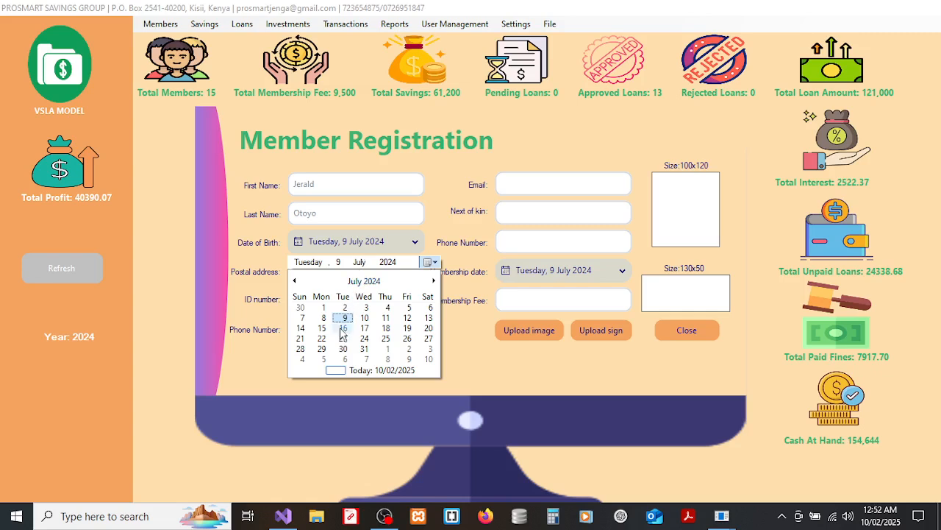
click(343, 328)
click(369, 248)
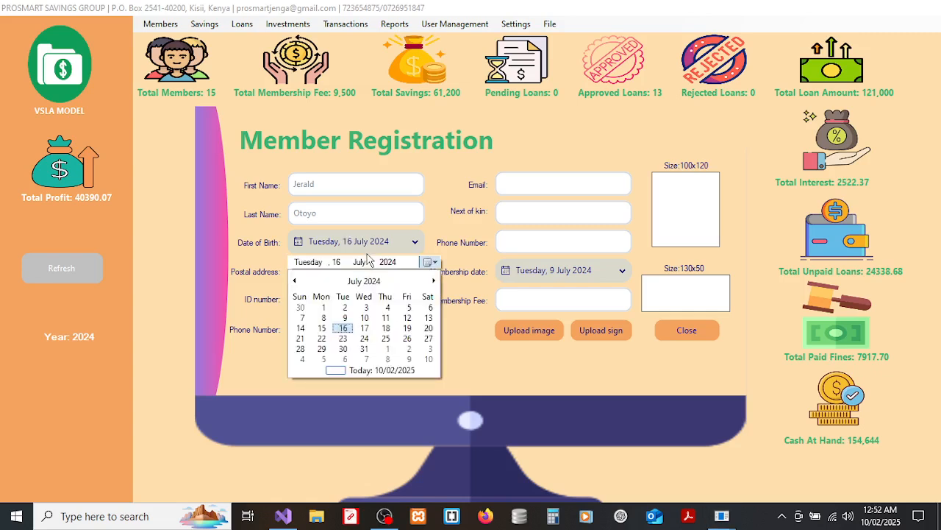
click(363, 281)
click(363, 281)
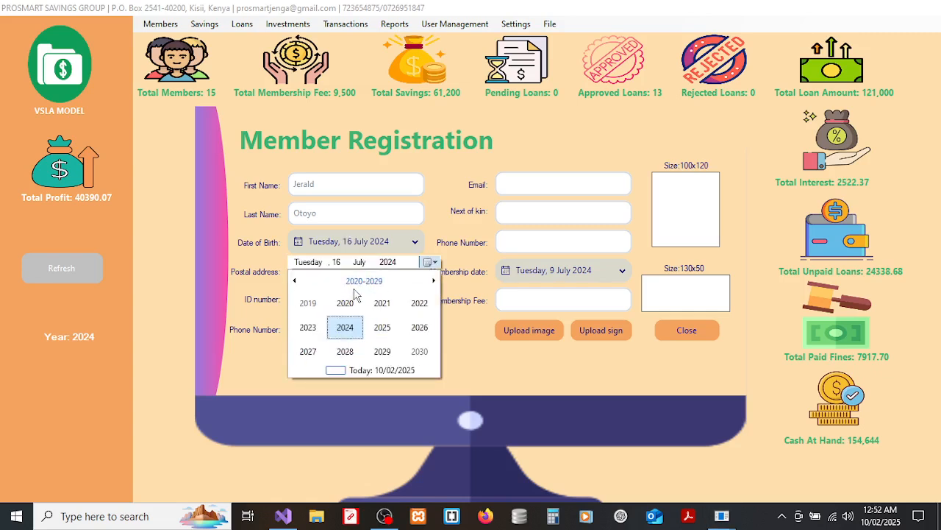
click(371, 284)
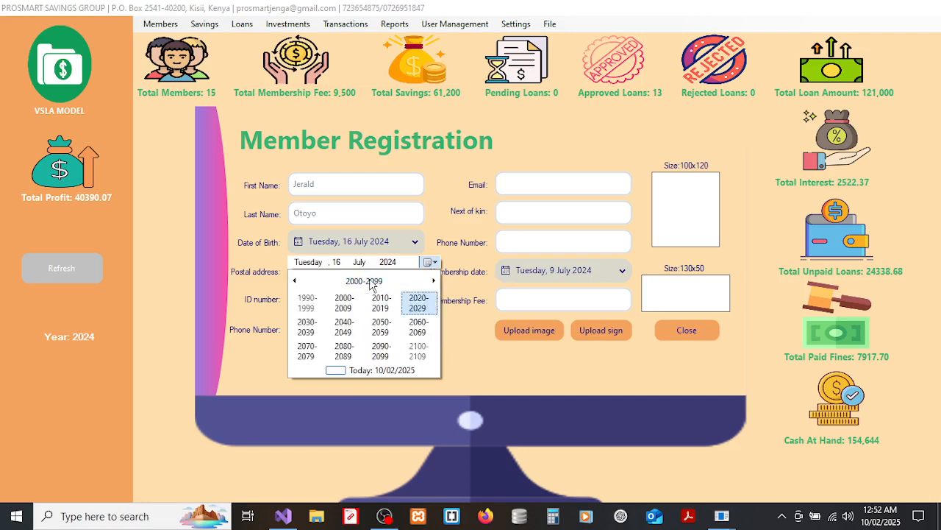
click(351, 298)
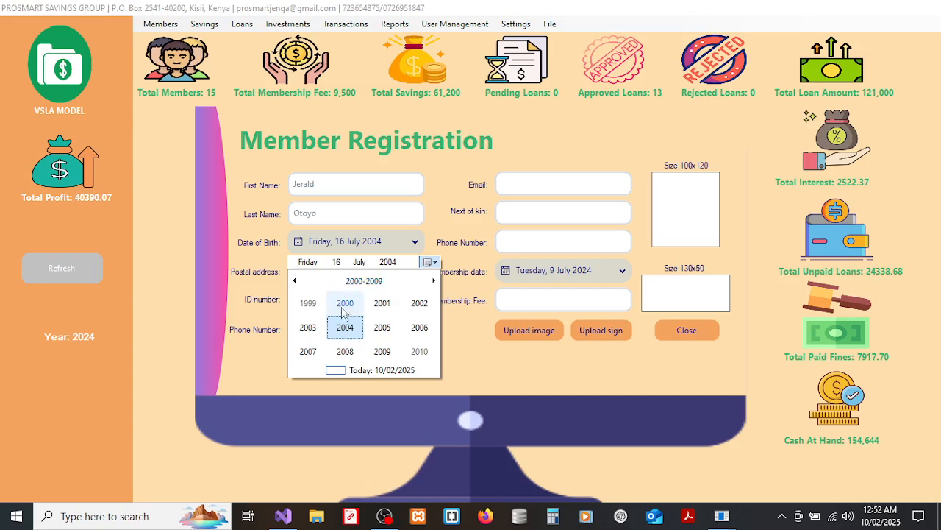
click(344, 303)
click(345, 304)
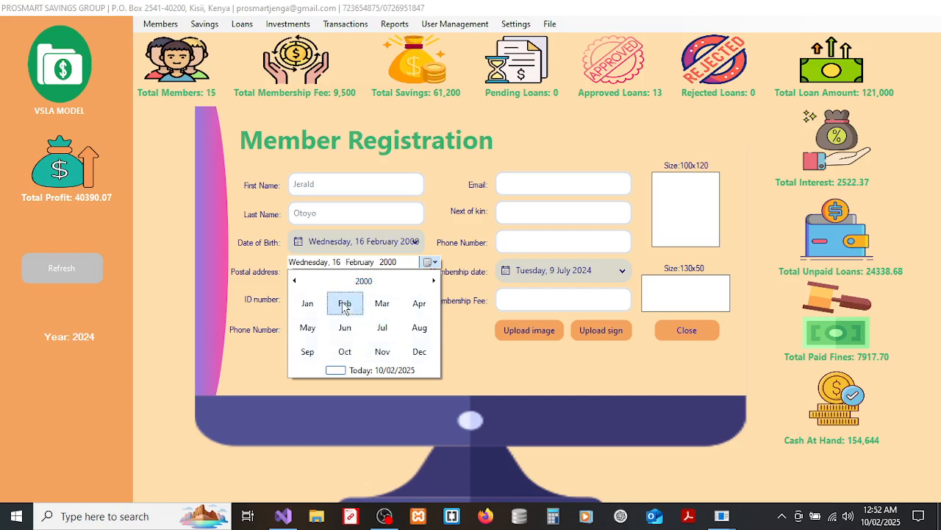
click(345, 318)
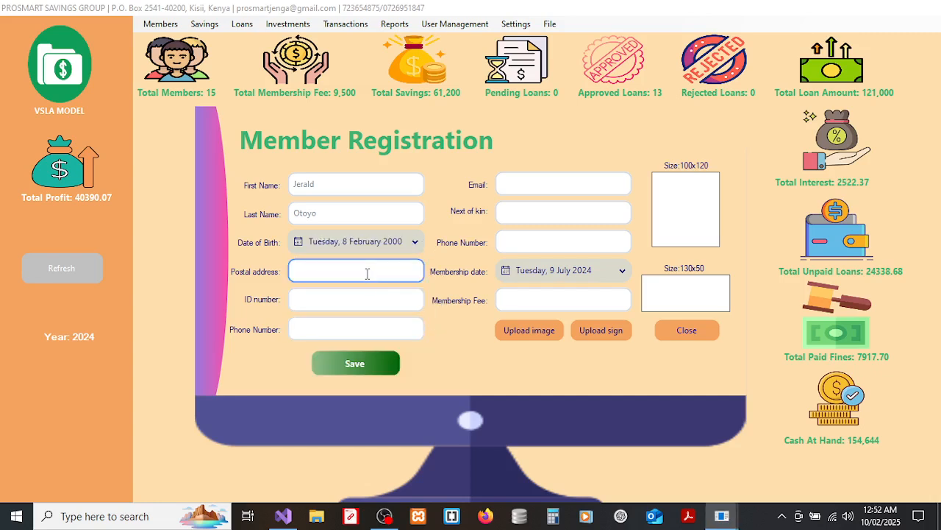
Enter the member's postal address, ID number, phone, e-mail, next of kin and kin's phone.
click(363, 301)
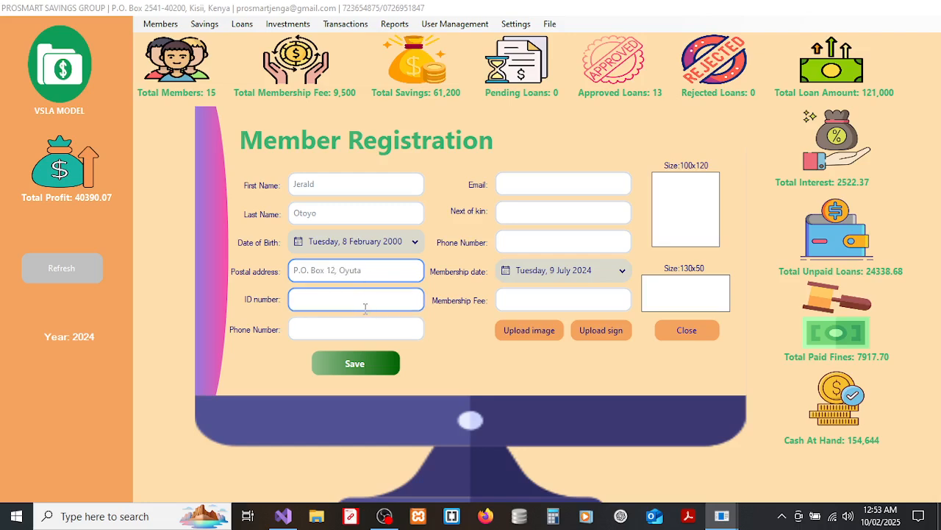
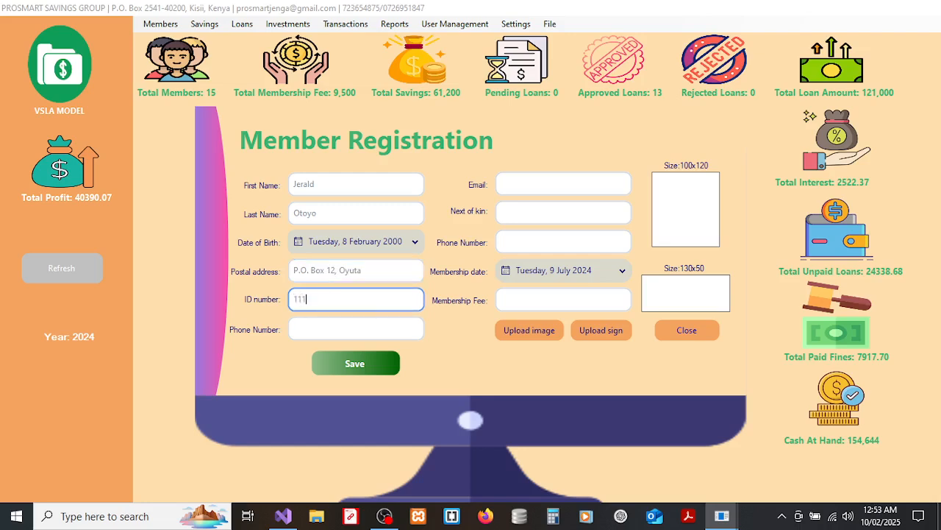
click(364, 329)
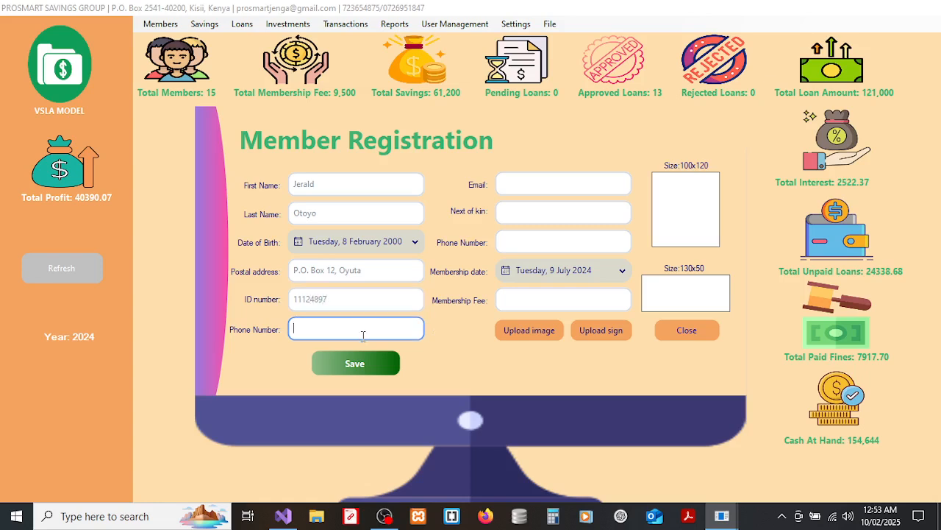
key(Tab)
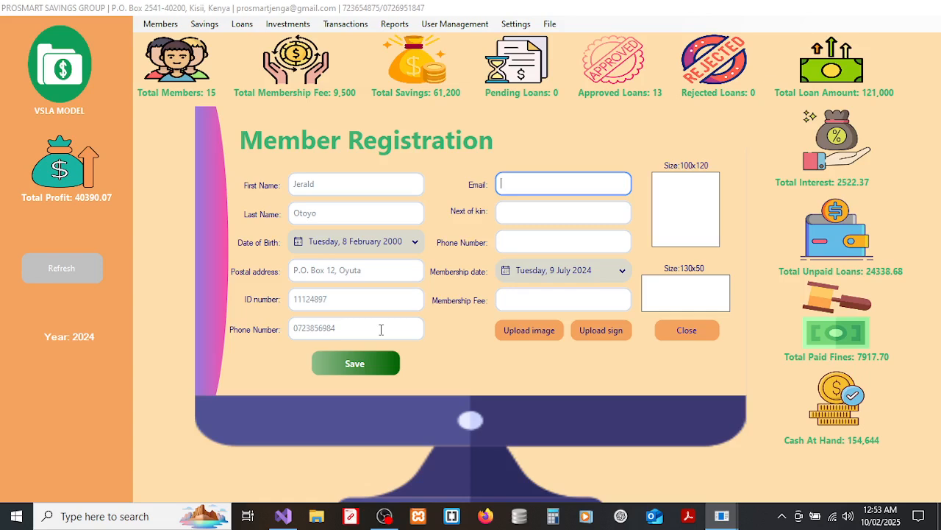
key(Tab)
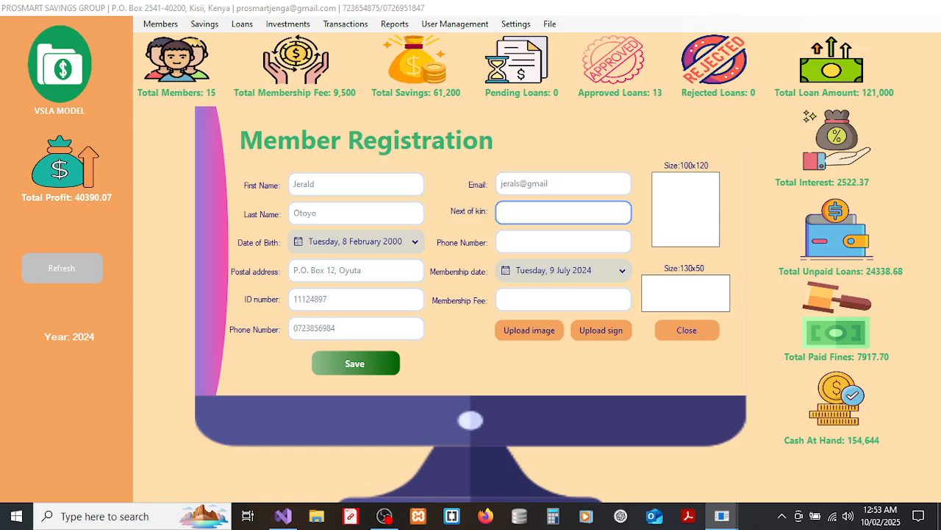
key(Tab)
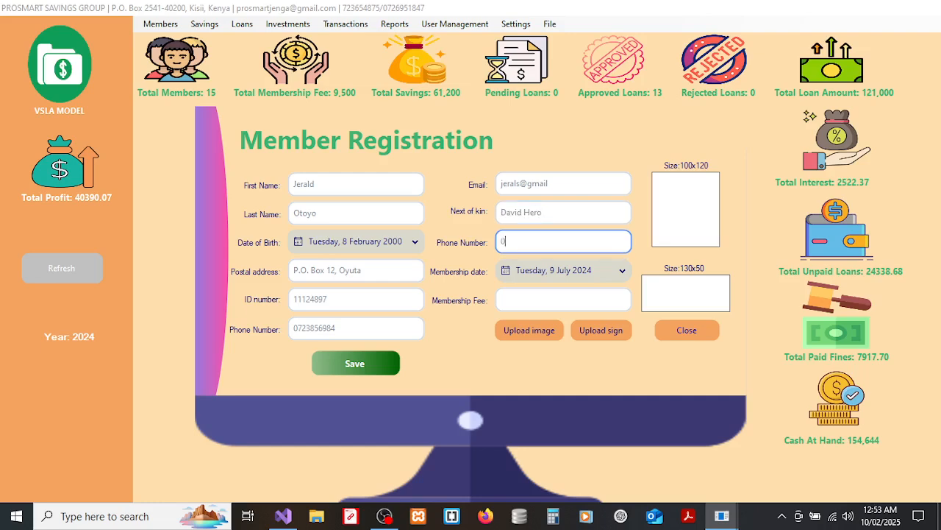
Set the membership date to today, 10 February 2025, and the membership fee to 1500.
click(553, 276)
click(555, 397)
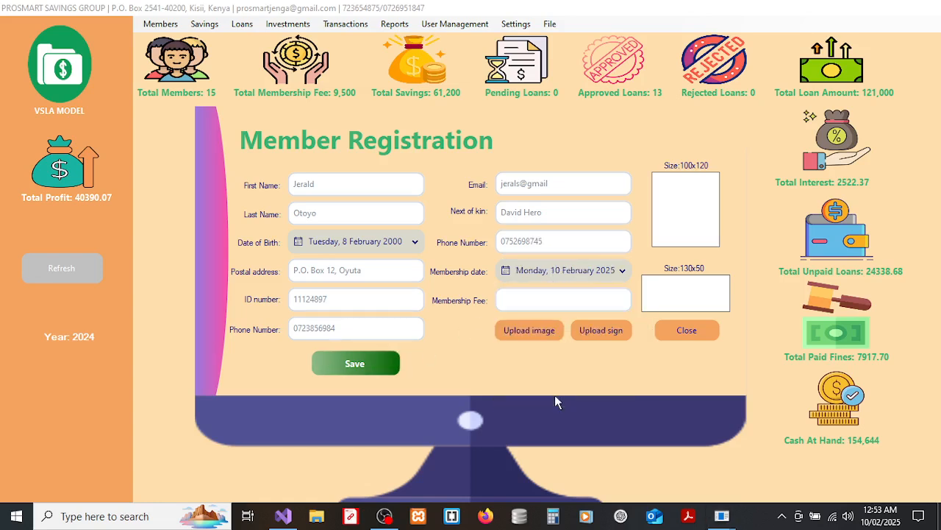
click(563, 301)
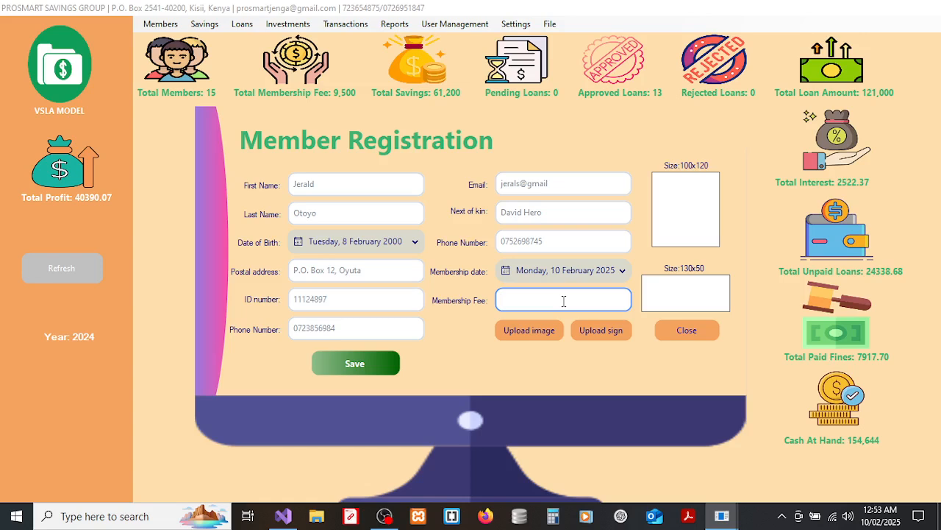
text(1500)
Upload photo 21 from Desktop/PHOTOS/Test_Photos as the member's picture.
click(546, 330)
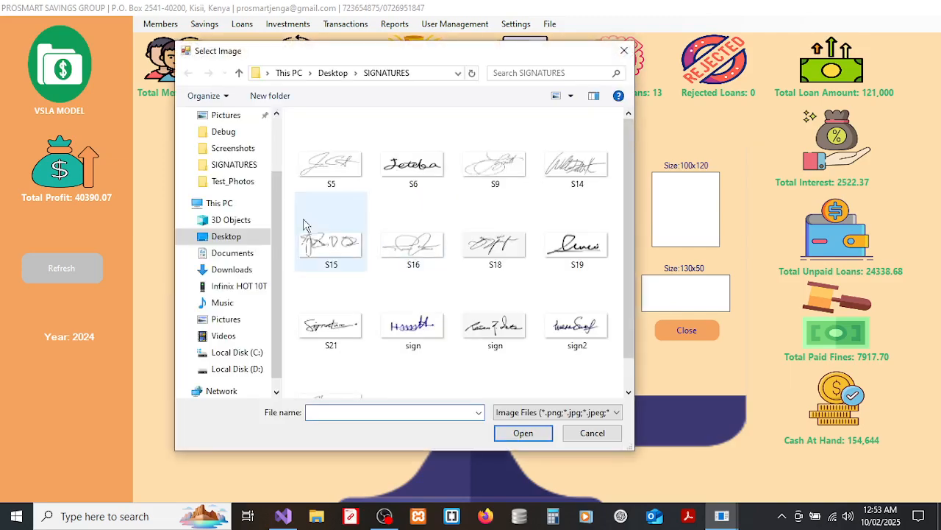
click(234, 237)
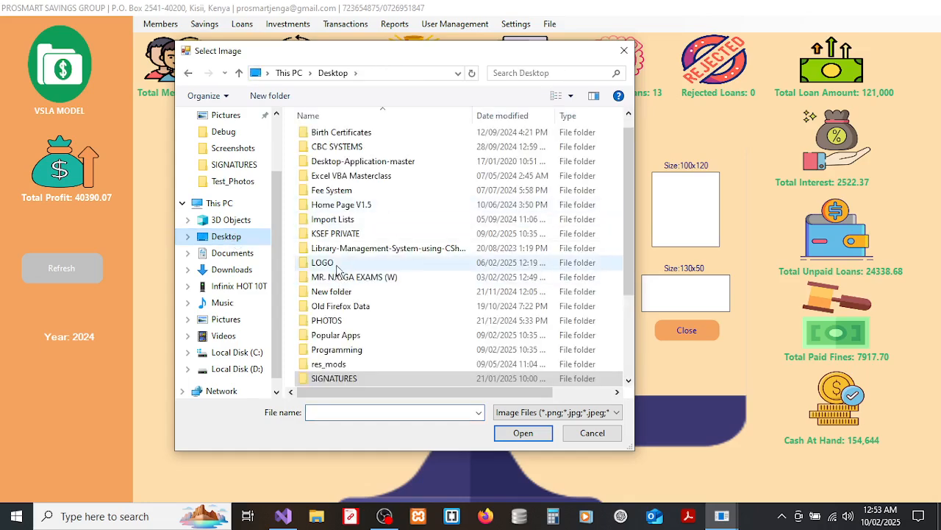
double_click(332, 320)
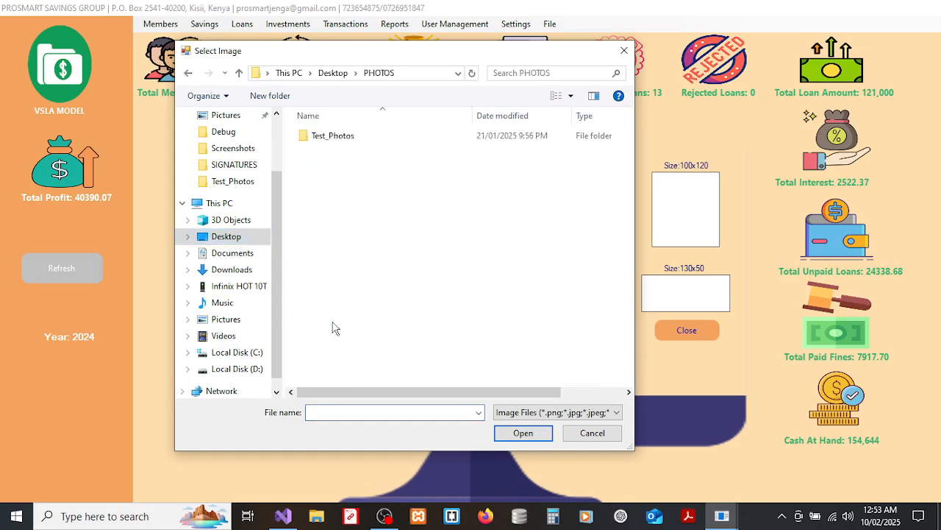
double_click(342, 135)
drag(629, 202, 614, 383)
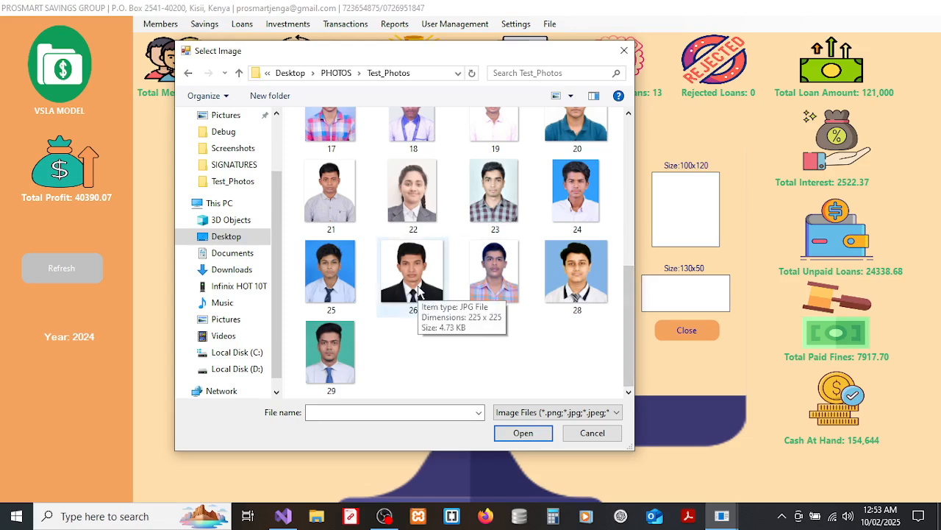
click(331, 193)
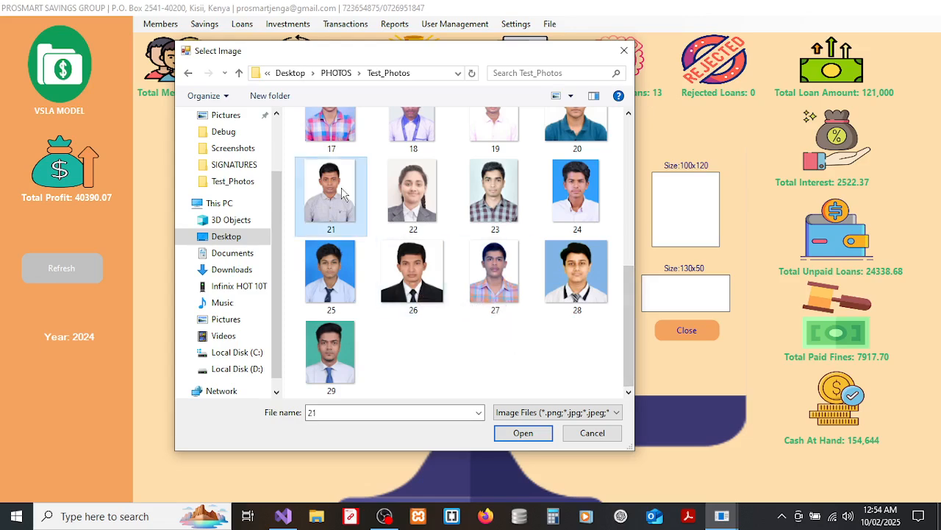
click(524, 434)
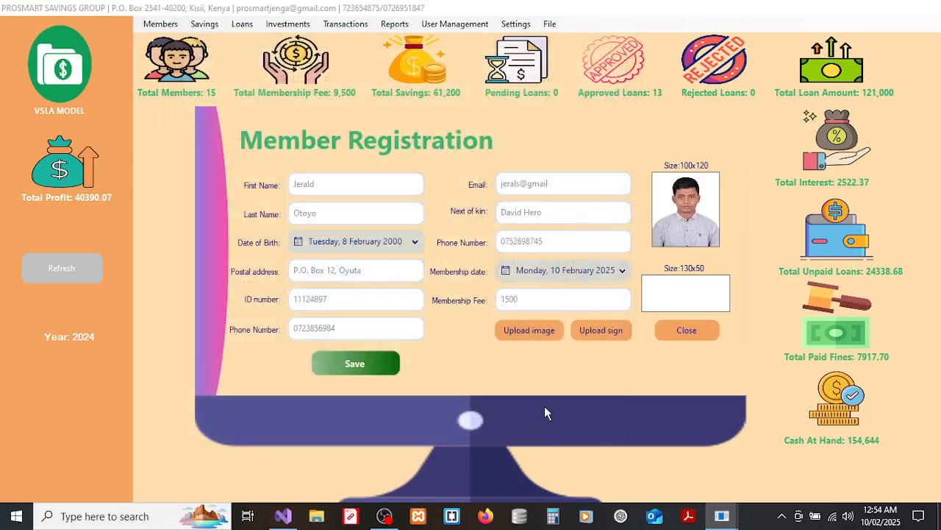
Upload signature S9 from the SIGNATURES folder, then save the member and confirm.
click(601, 331)
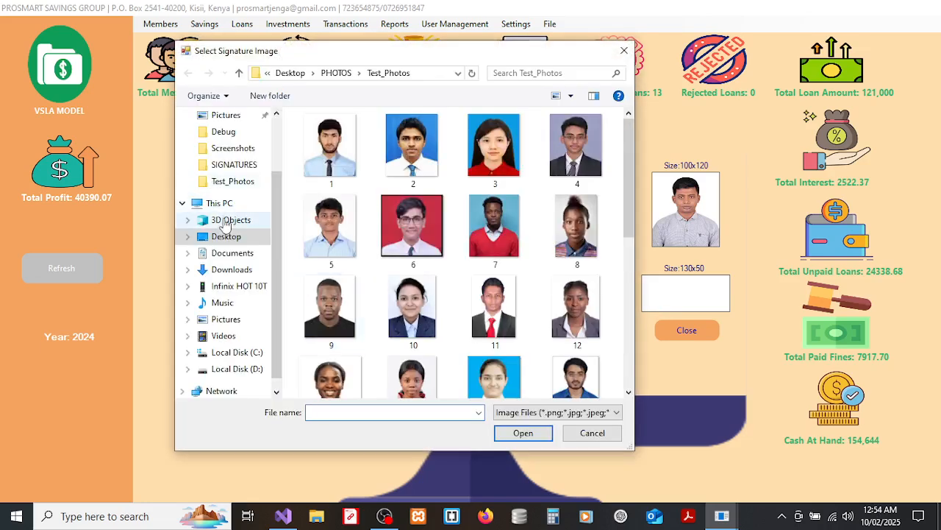
click(226, 237)
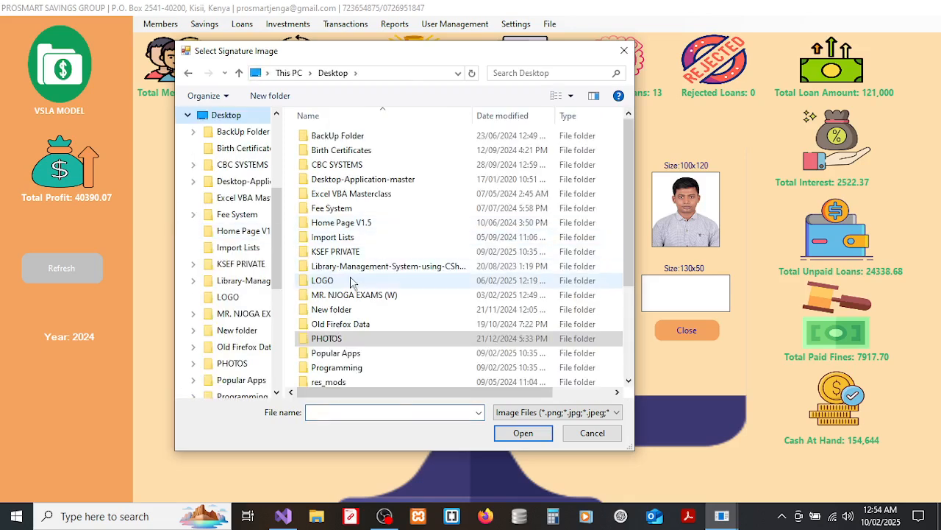
click(347, 283)
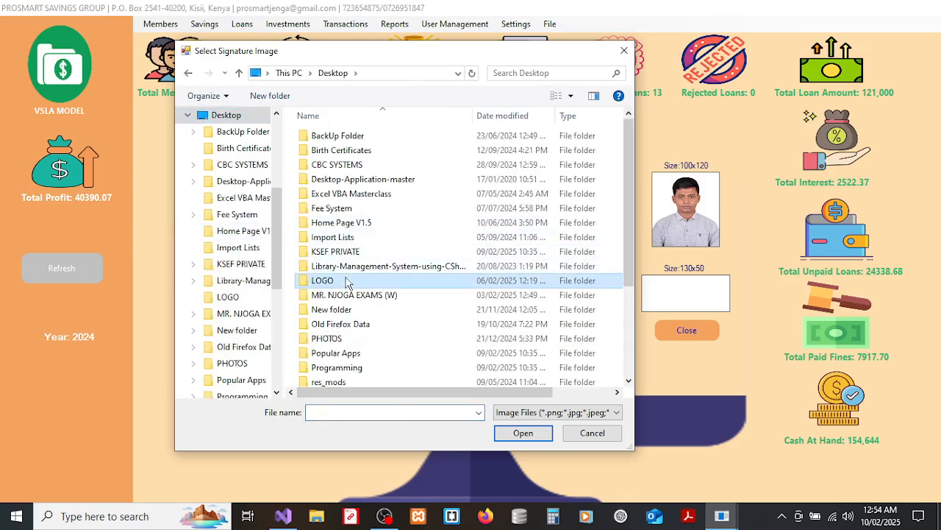
double_click(348, 283)
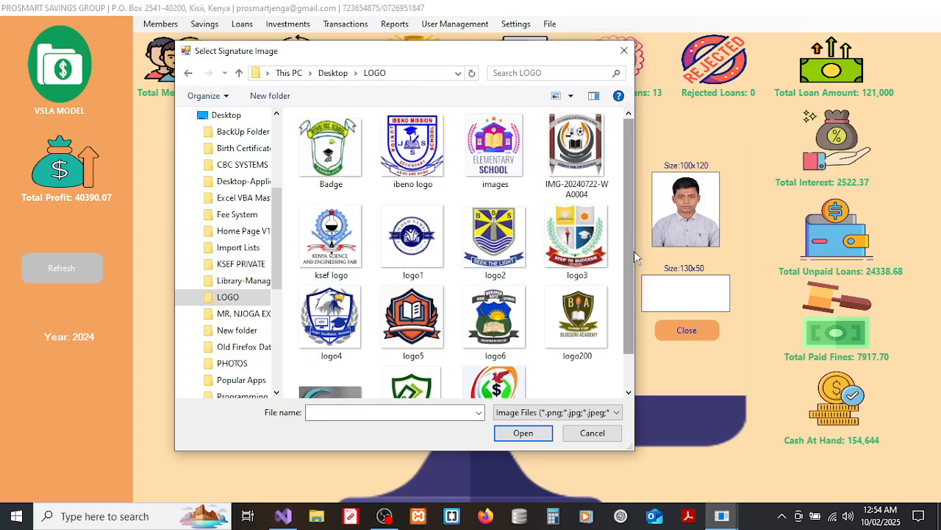
click(188, 73)
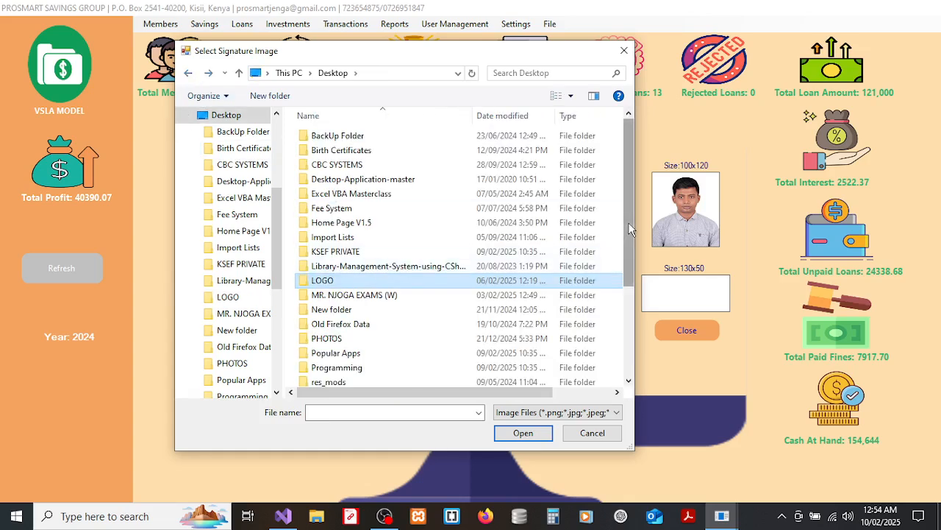
drag(628, 222, 627, 298)
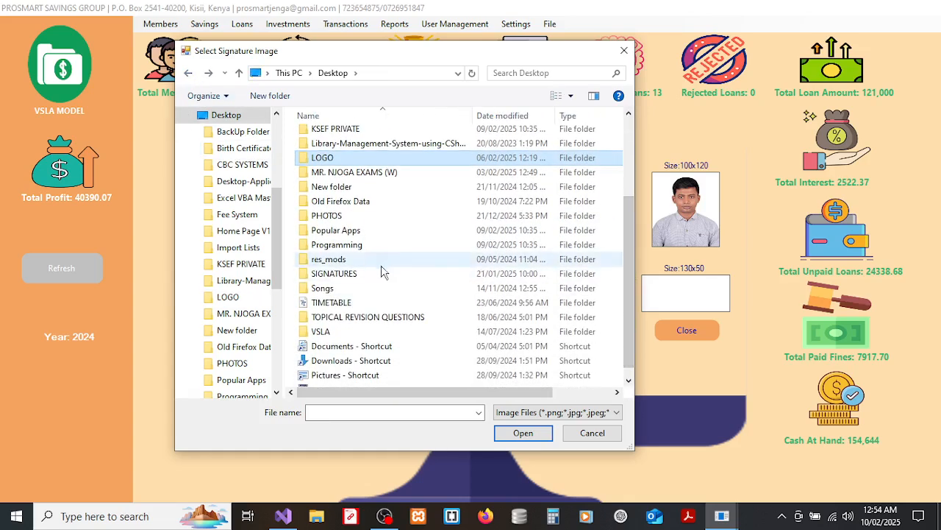
click(381, 272)
double_click(381, 272)
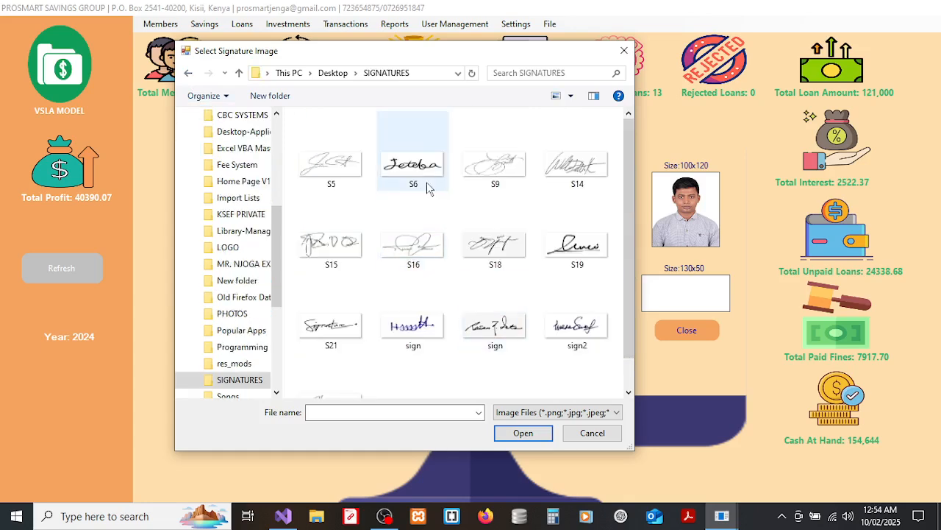
click(504, 169)
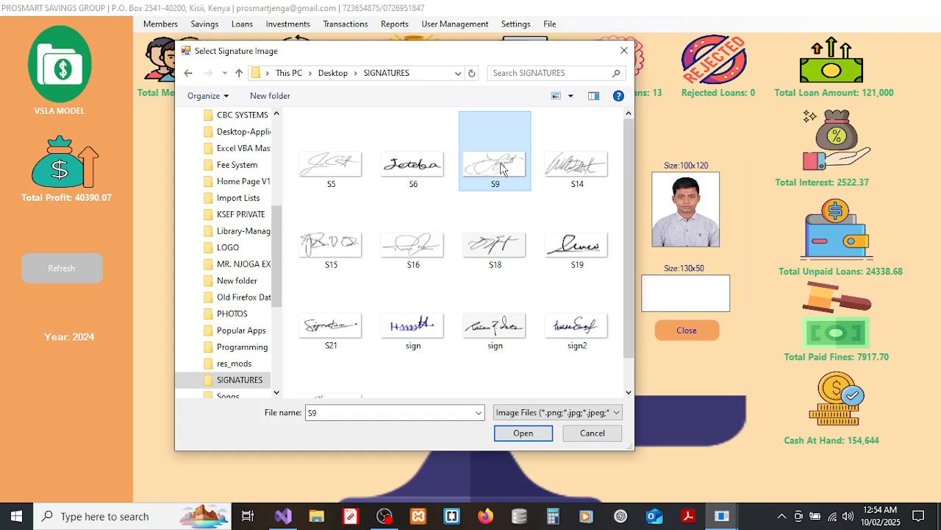
click(523, 433)
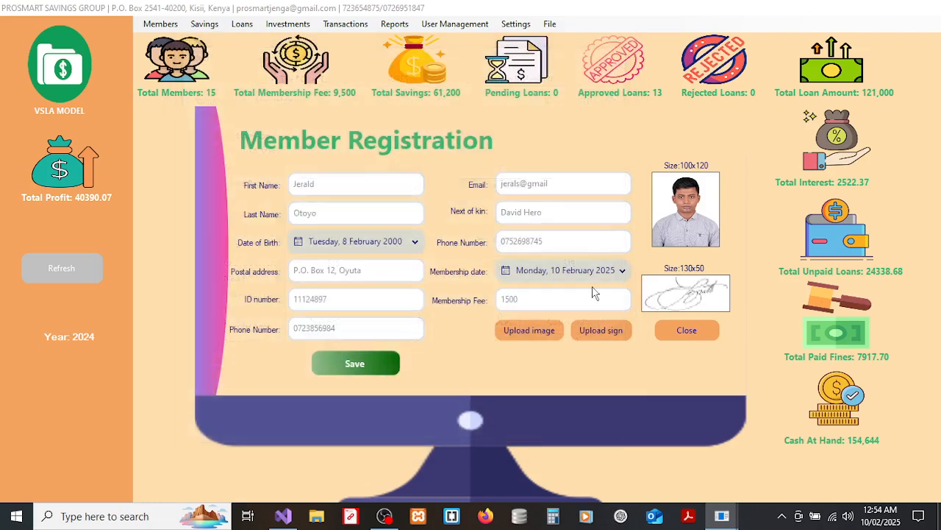
click(327, 362)
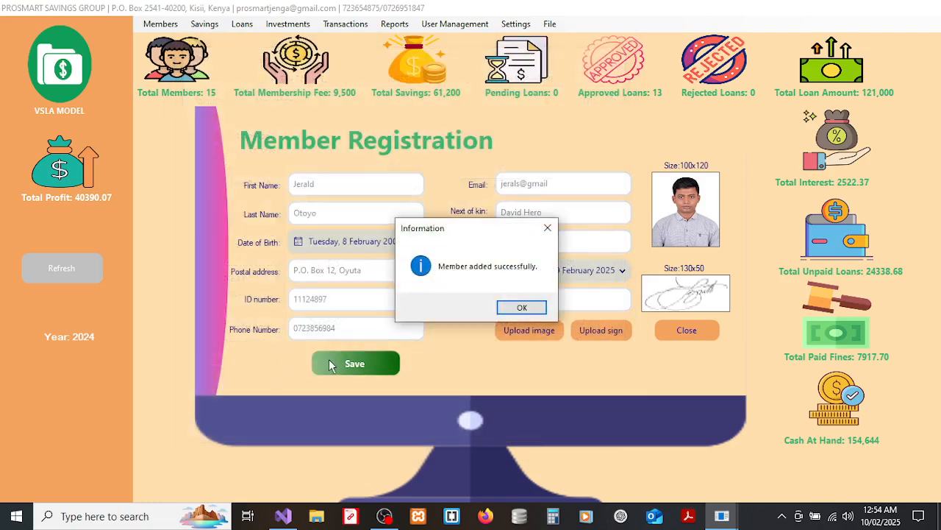
click(524, 308)
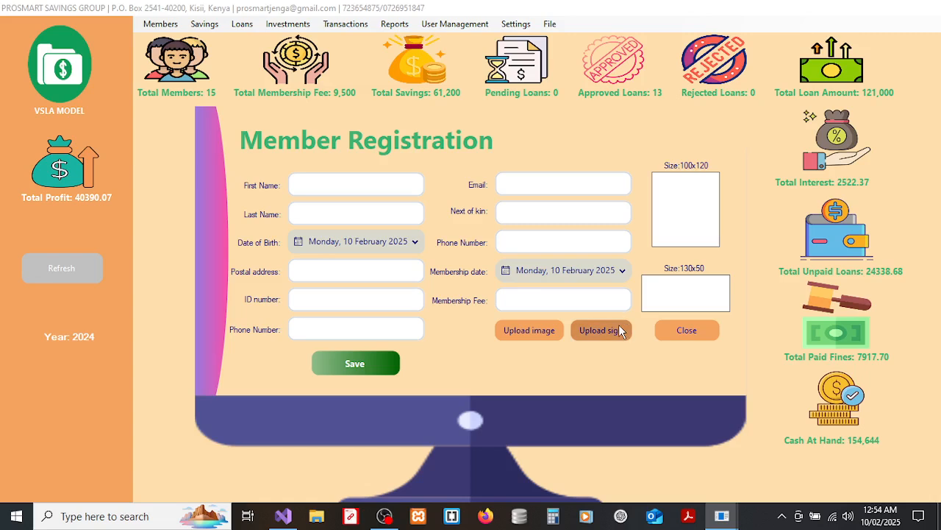
Close the registration form, look up the new member by ID in Update Members, then close it.
click(691, 327)
click(160, 24)
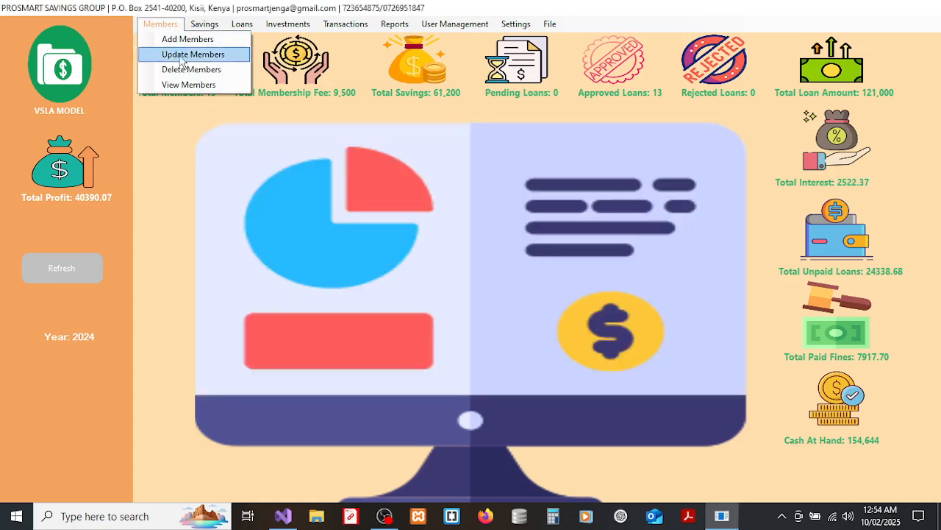
click(187, 54)
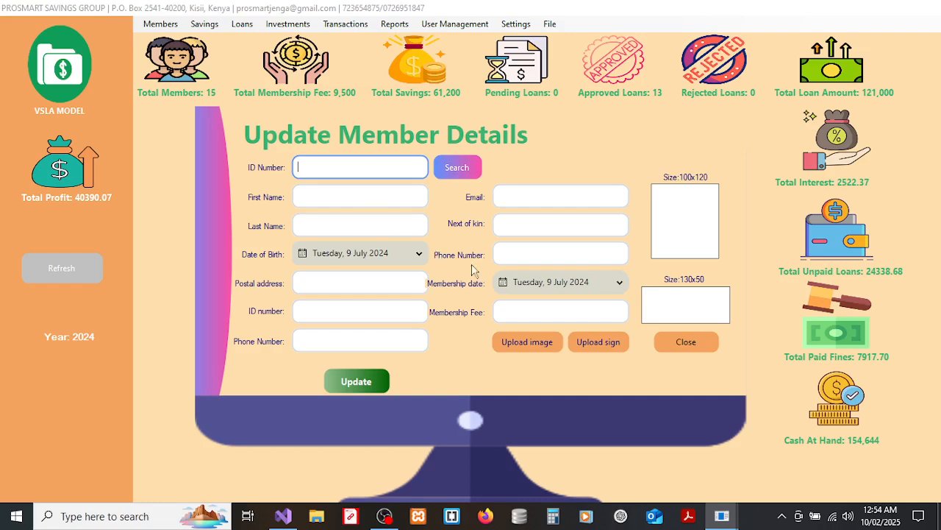
click(384, 516)
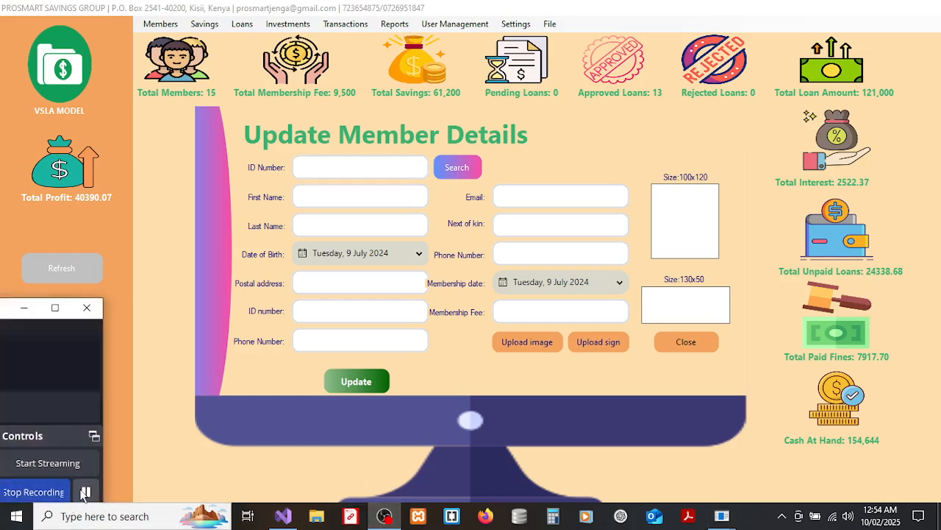
click(22, 308)
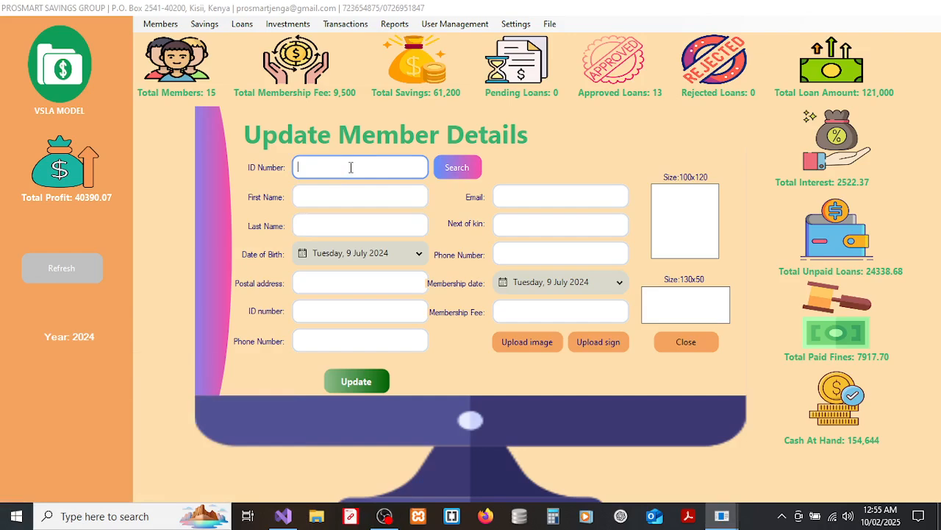
key(Return)
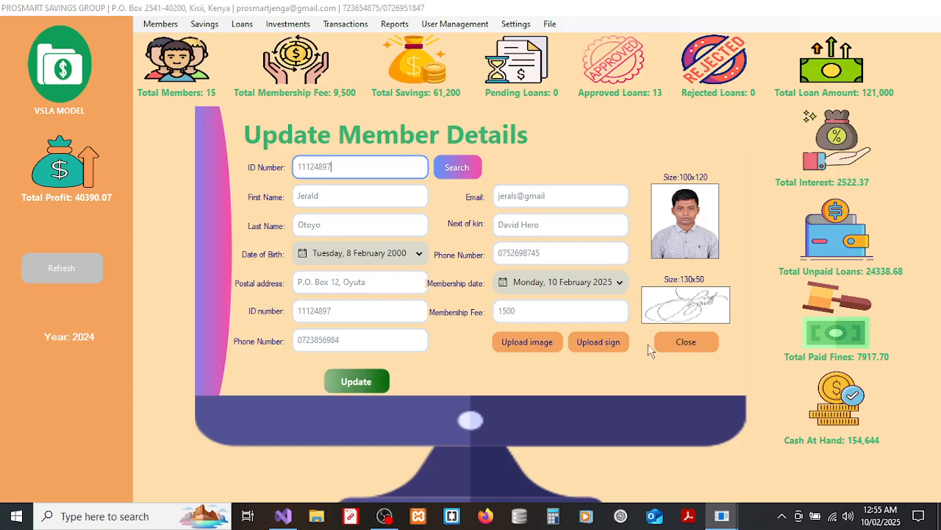
click(677, 344)
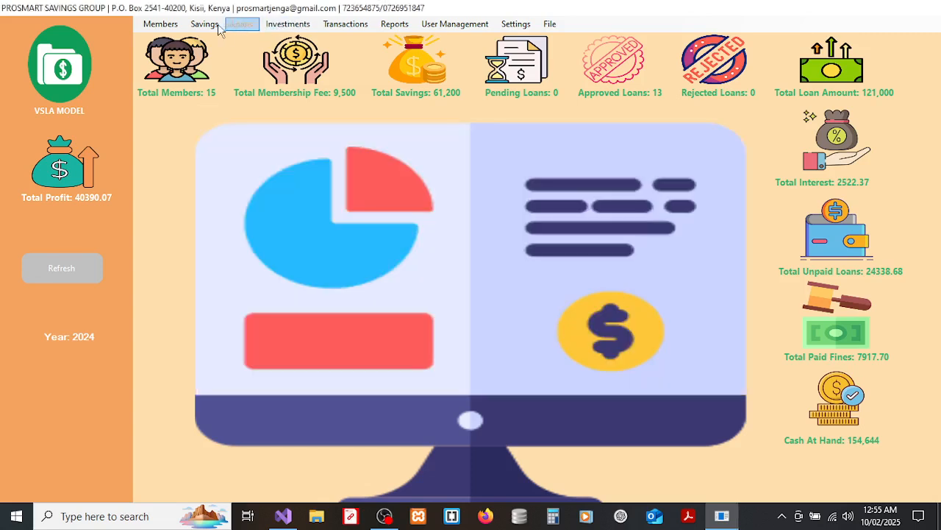
click(163, 24)
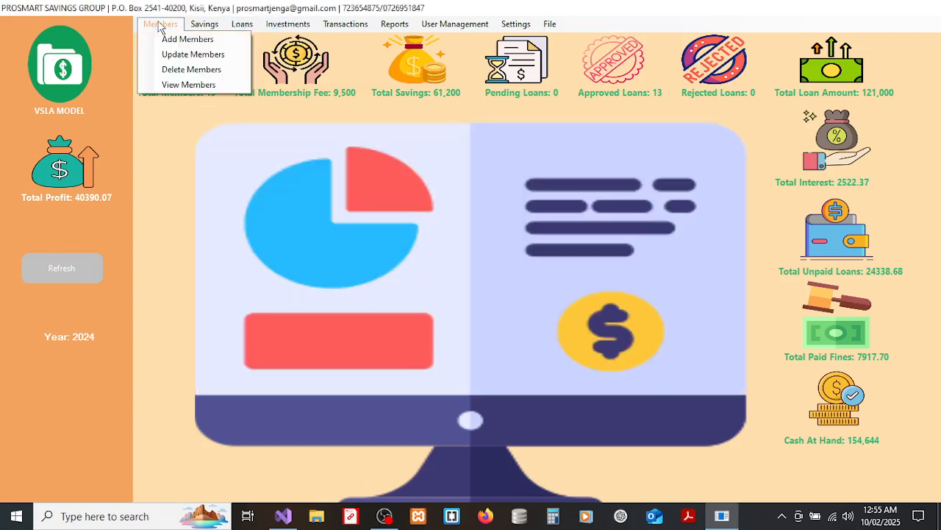
click(186, 71)
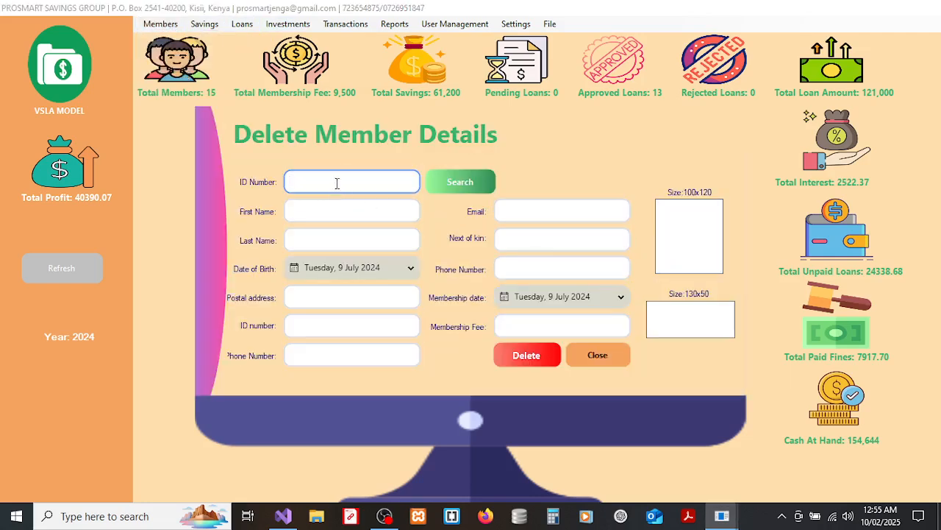
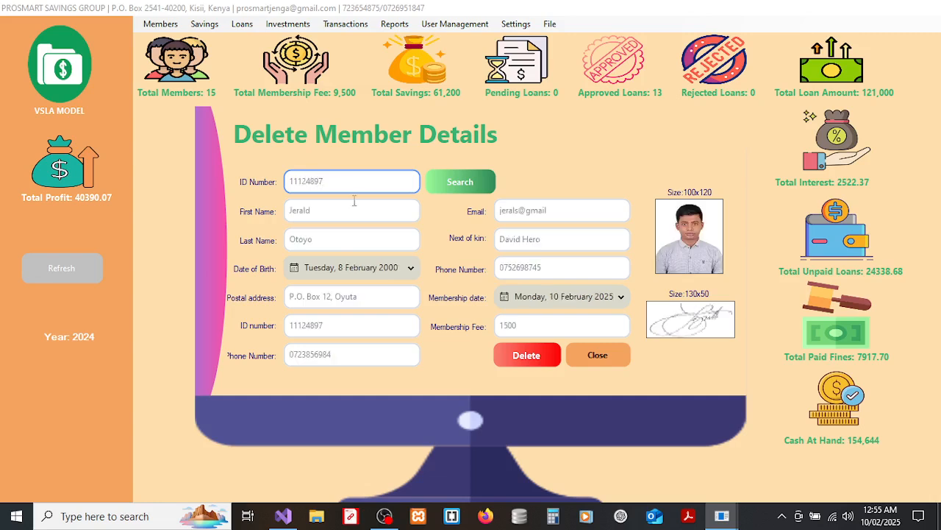
click(586, 357)
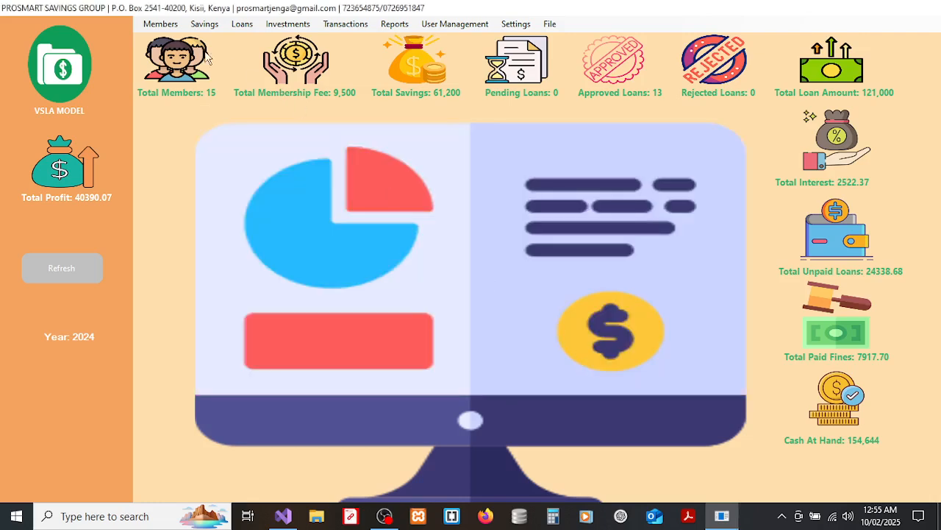
click(159, 24)
Search the Member List by the new member's ID number, then close the list.
click(170, 84)
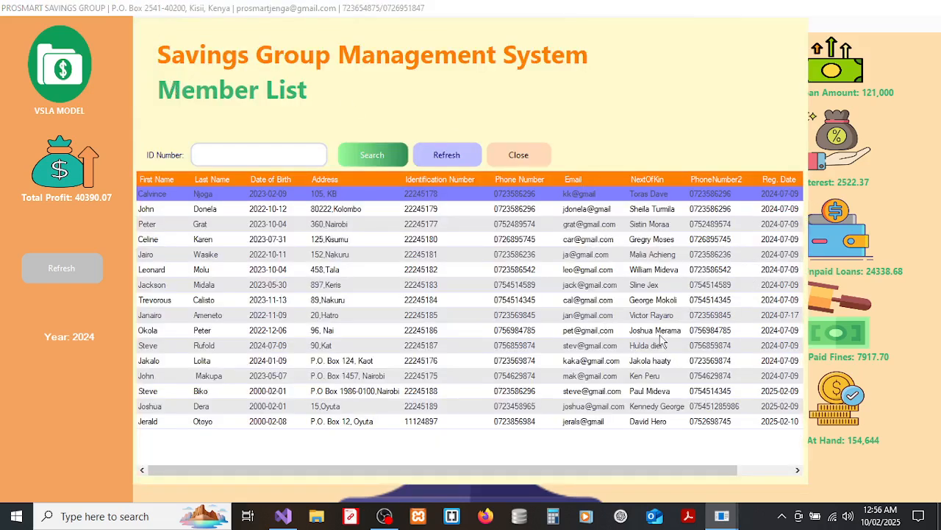
click(275, 156)
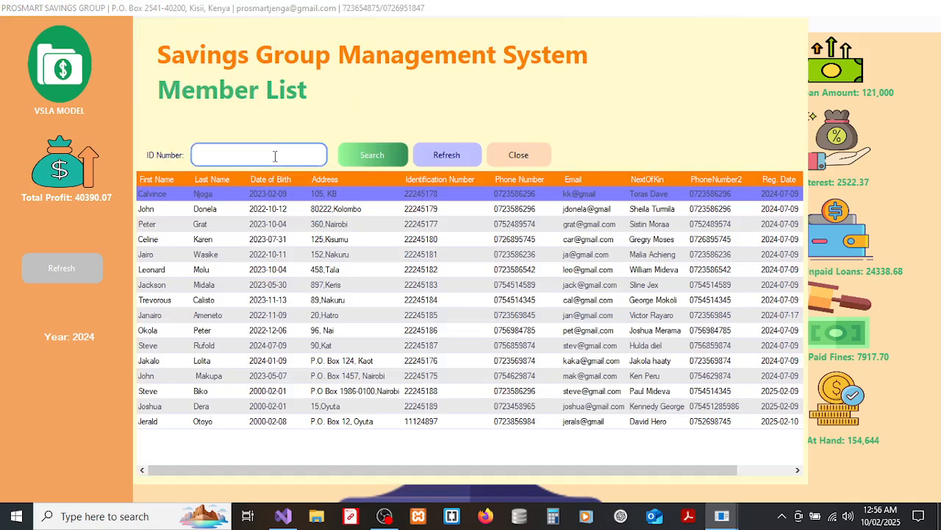
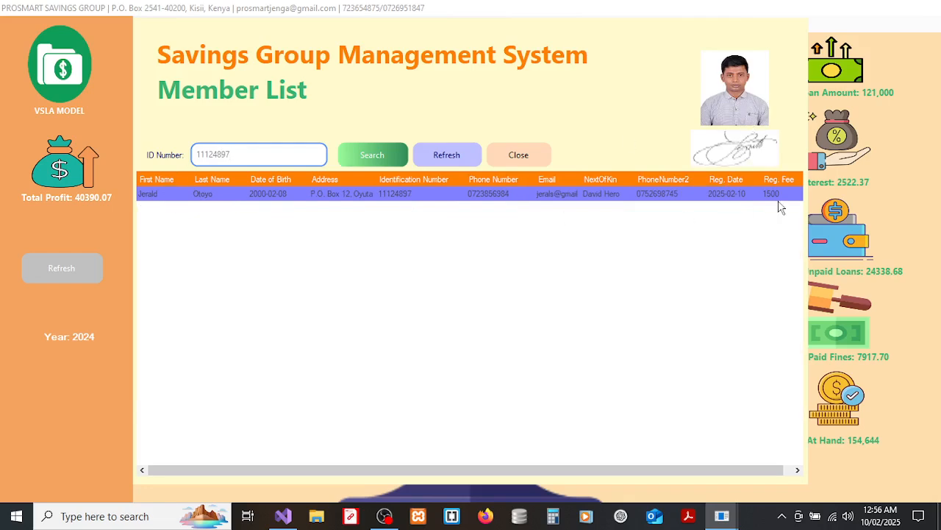
click(520, 157)
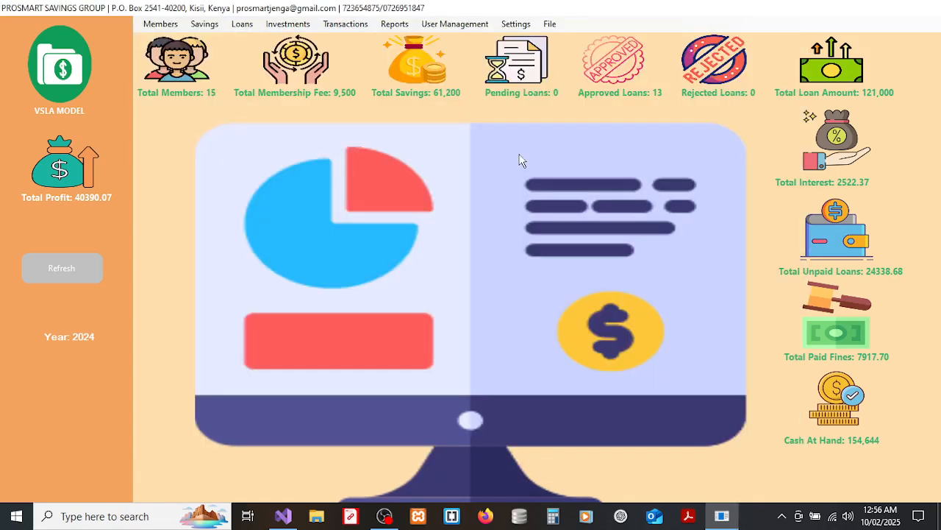
Deposit 1500 savings for the member by ID via Savings > Deposit Savings, then close.
click(204, 28)
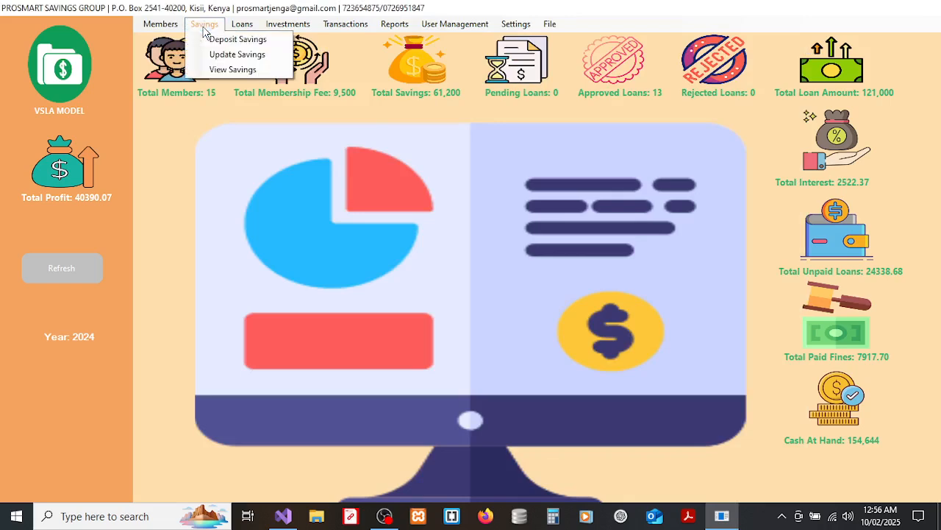
click(243, 41)
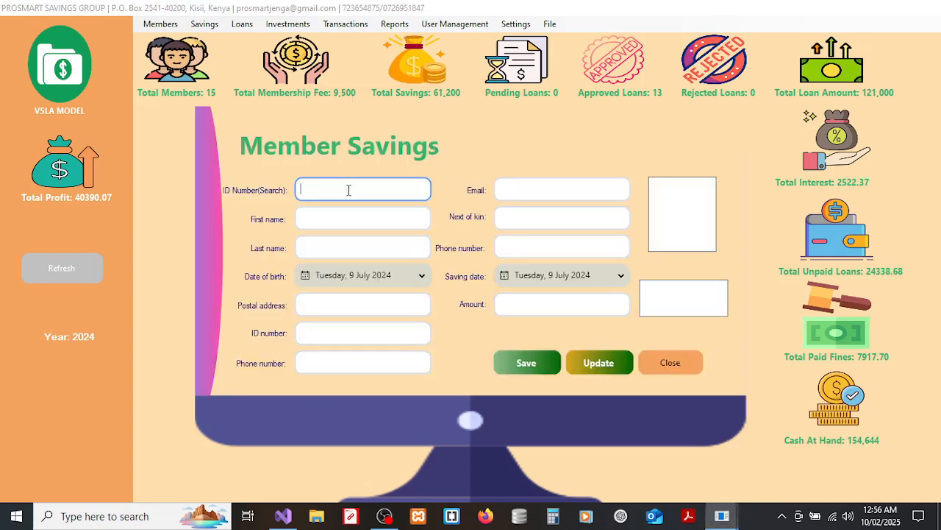
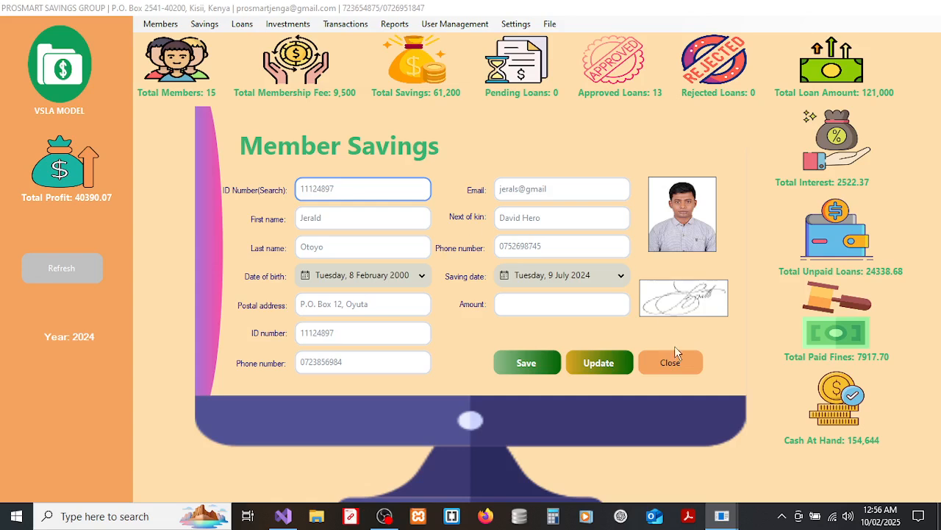
click(553, 301)
text(1500)
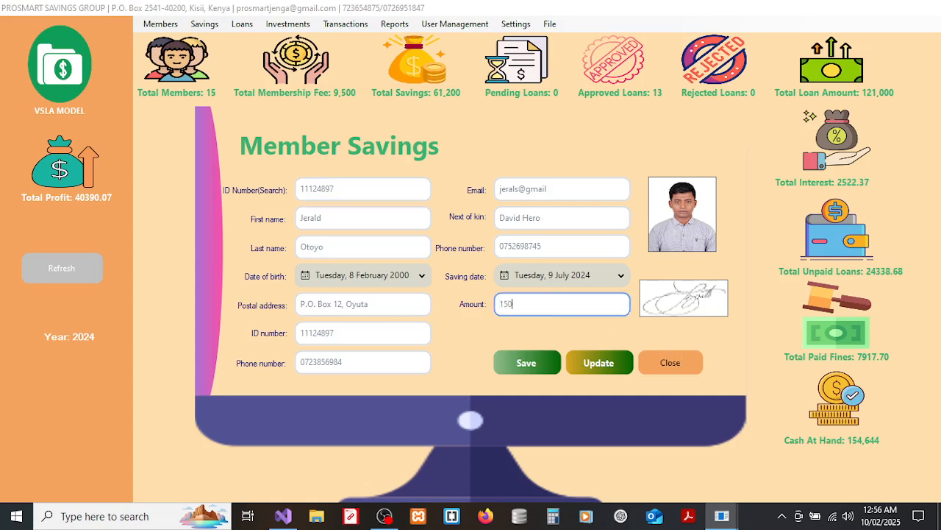
click(542, 360)
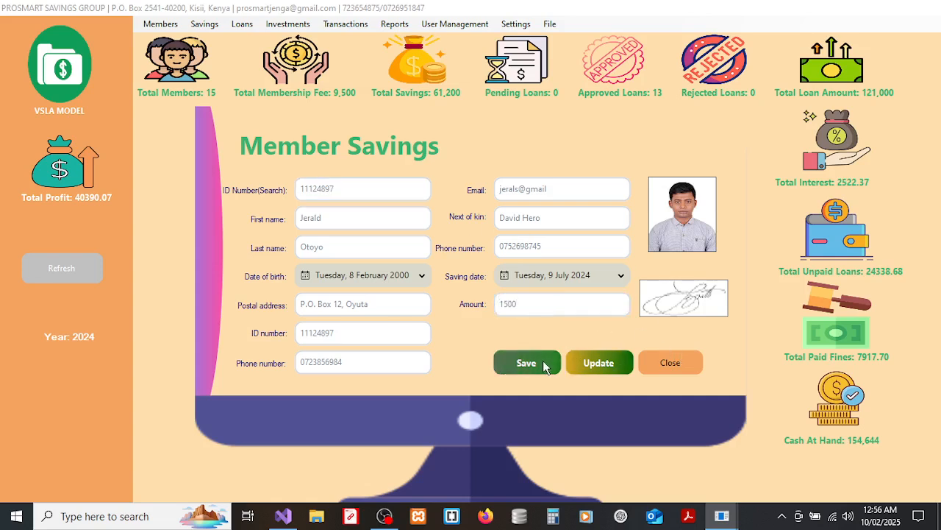
click(532, 309)
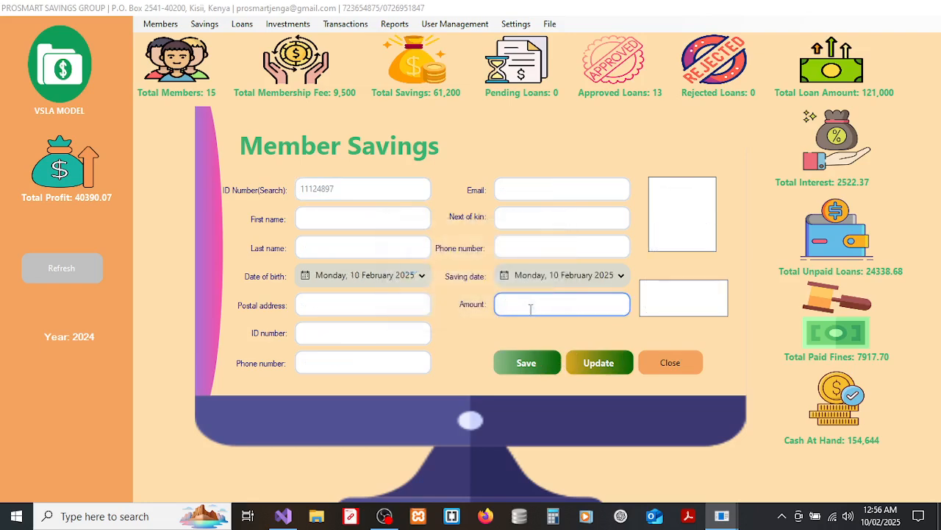
click(660, 361)
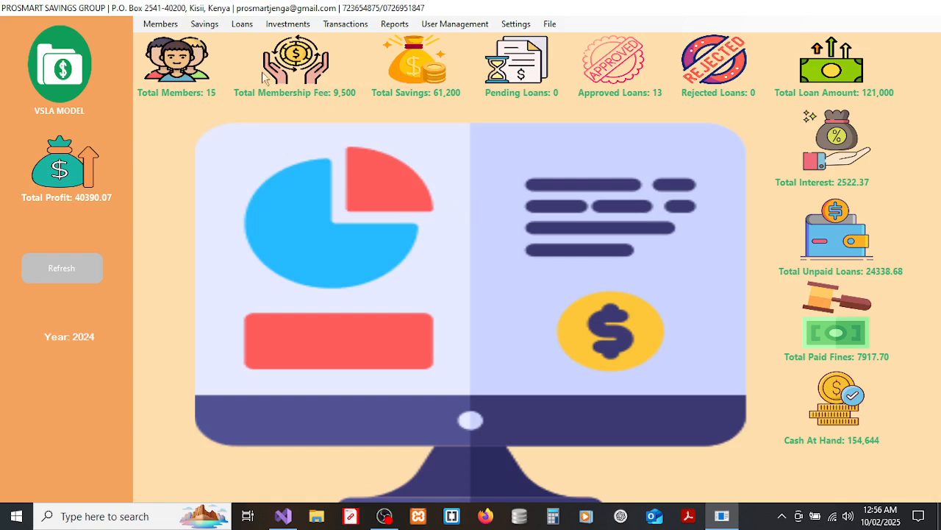
click(210, 29)
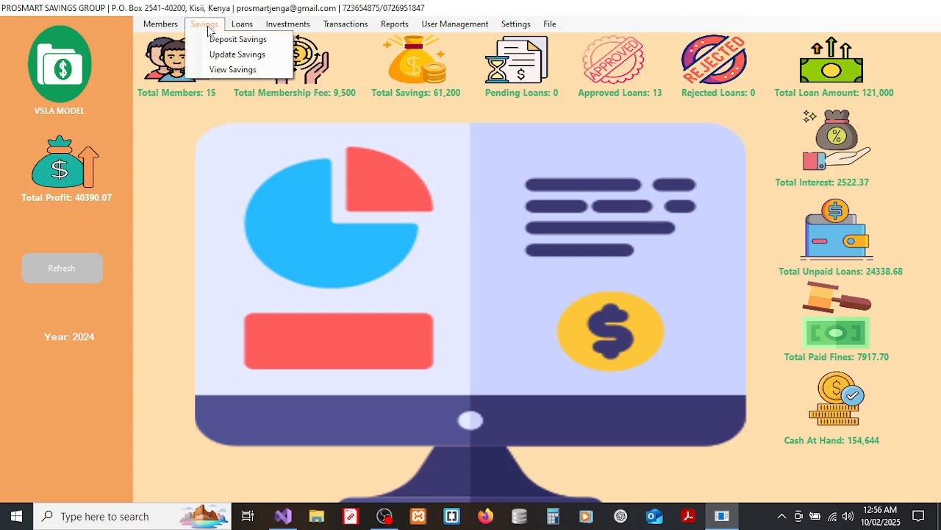
click(234, 54)
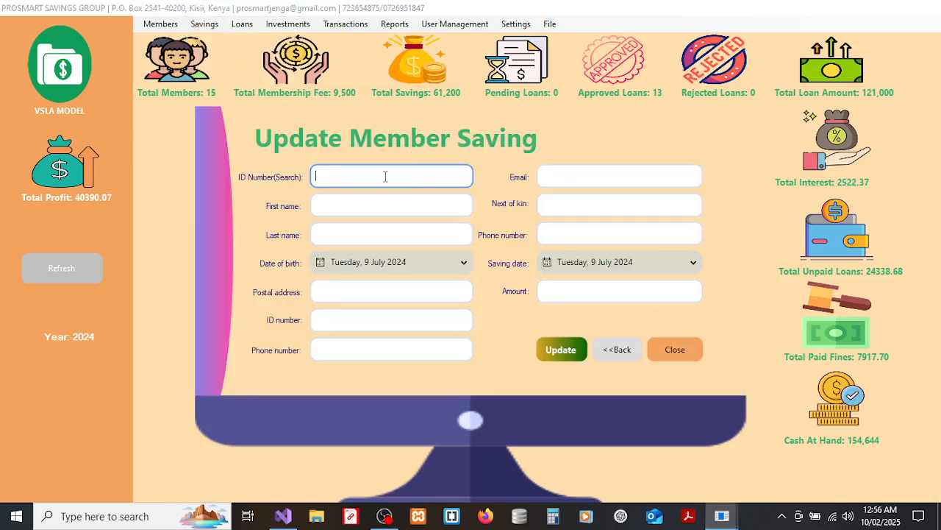
key(Return)
click(568, 290)
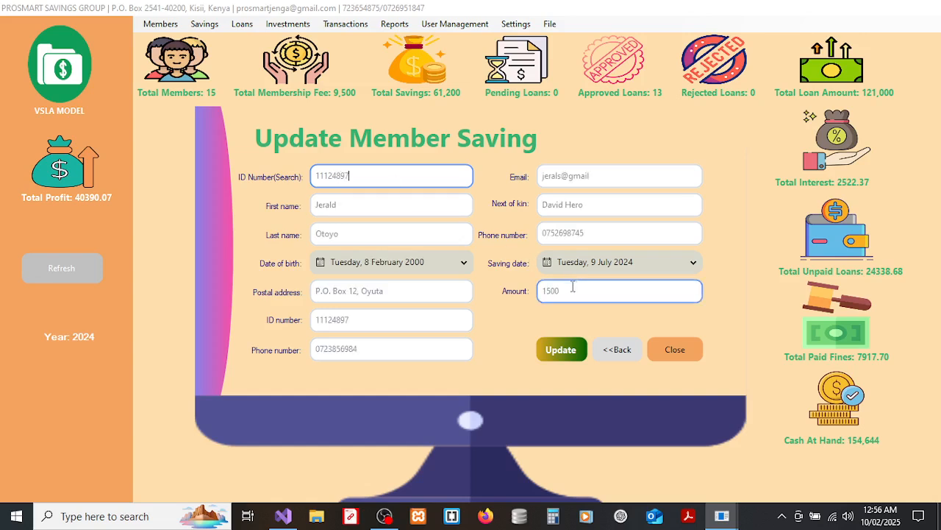
double_click(568, 290)
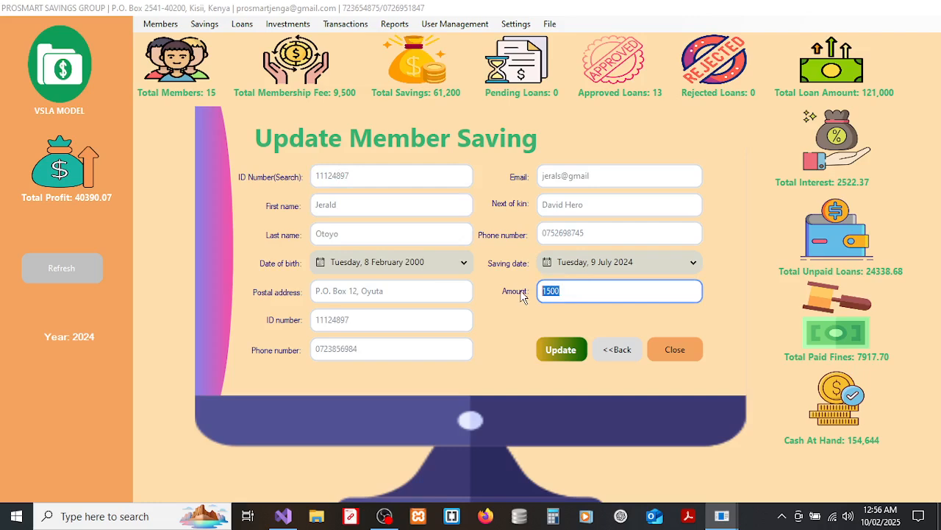
click(680, 358)
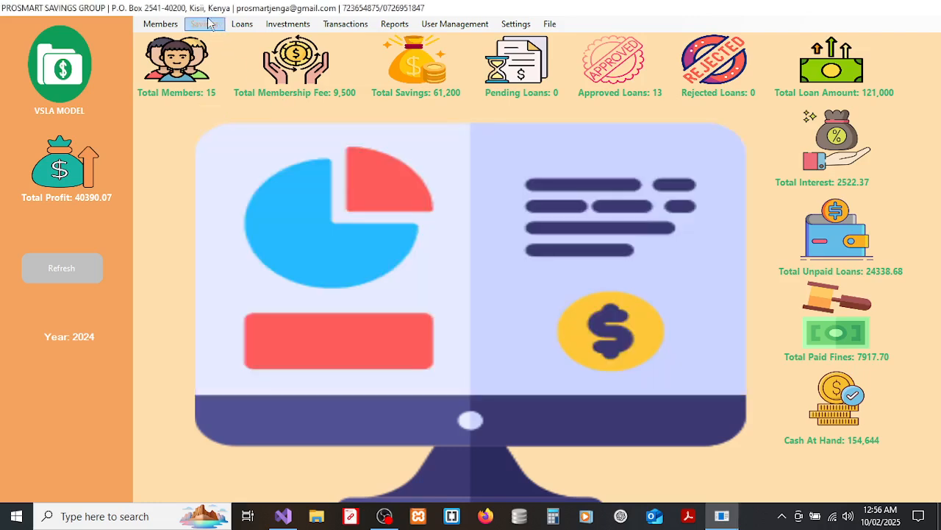
click(204, 25)
click(221, 69)
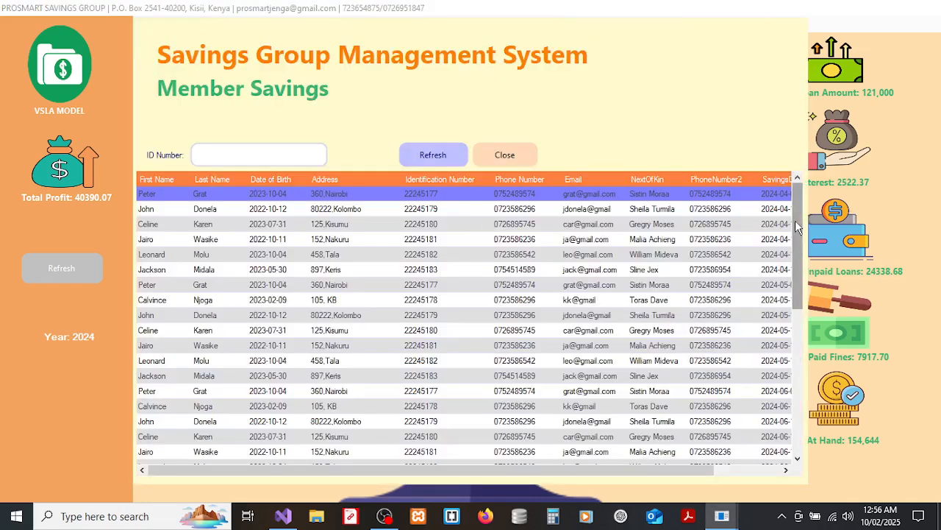
drag(796, 221, 786, 390)
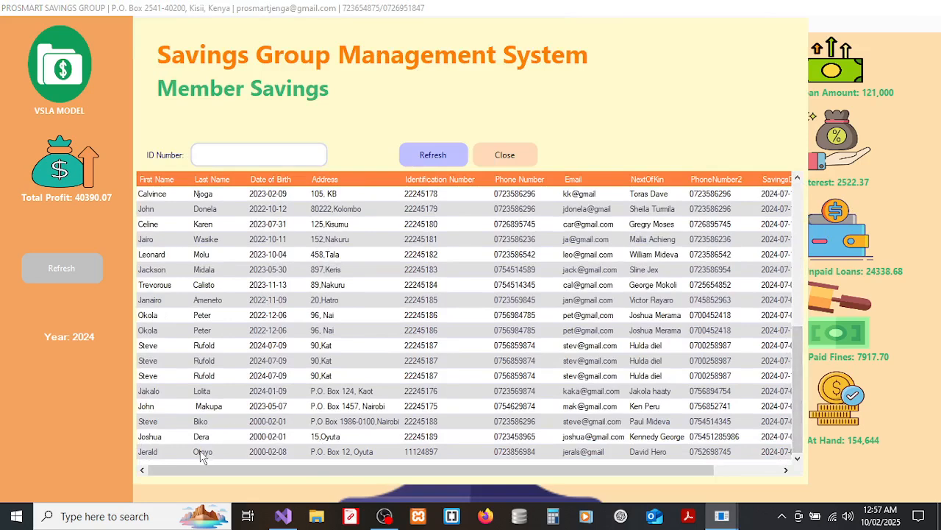
click(260, 150)
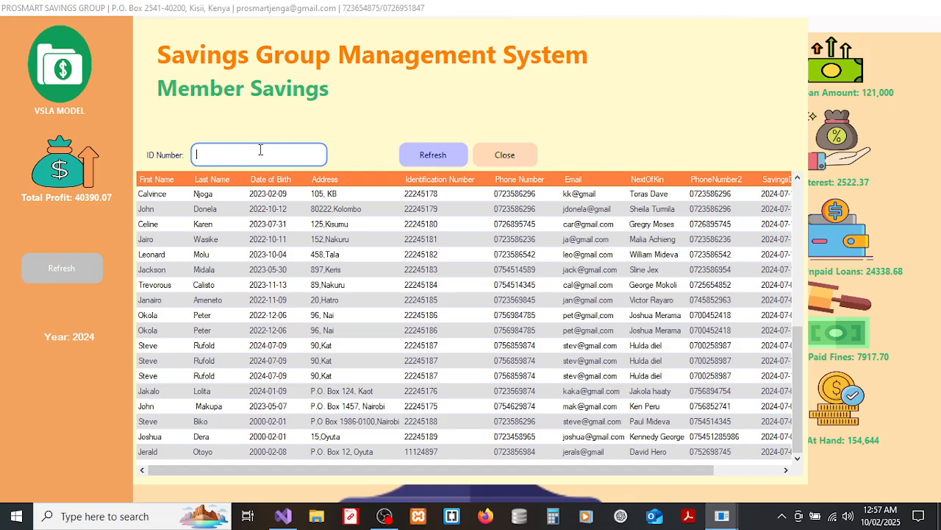
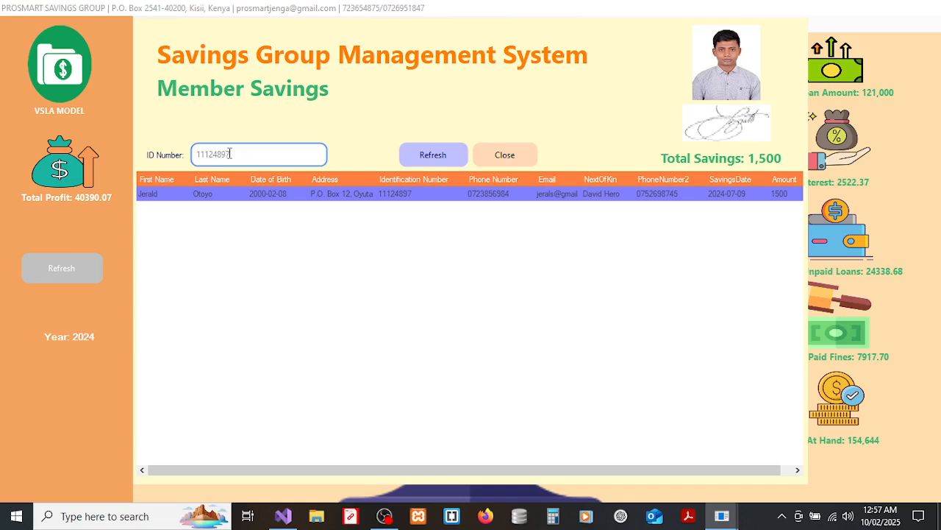
drag(261, 152, 187, 153)
key(BackSpace)
key(BackSpace)
key(BackSpace)
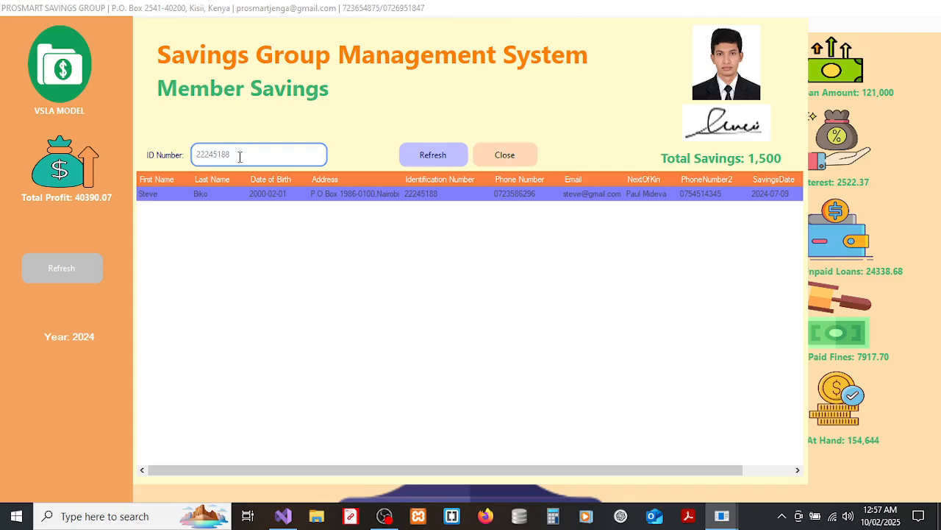
key(BackSpace)
key(BackSpace)
key(BackSpace)
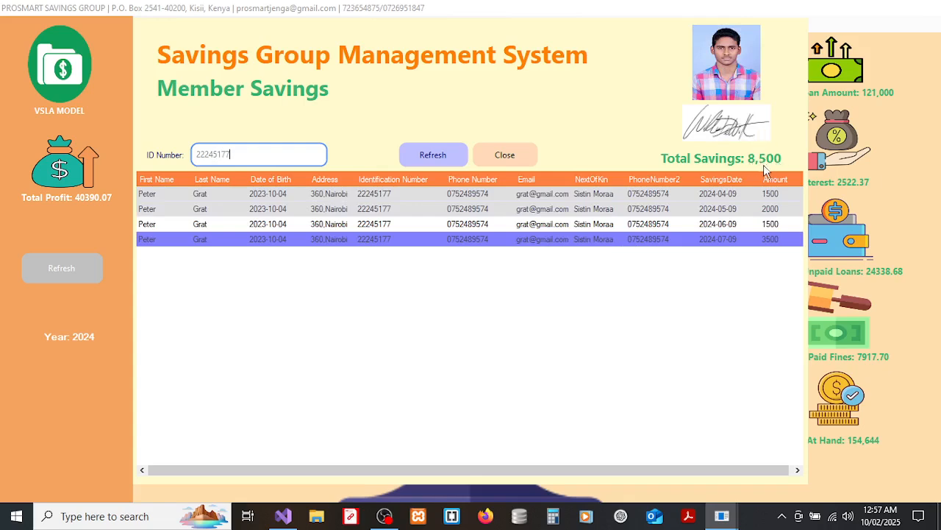
click(497, 159)
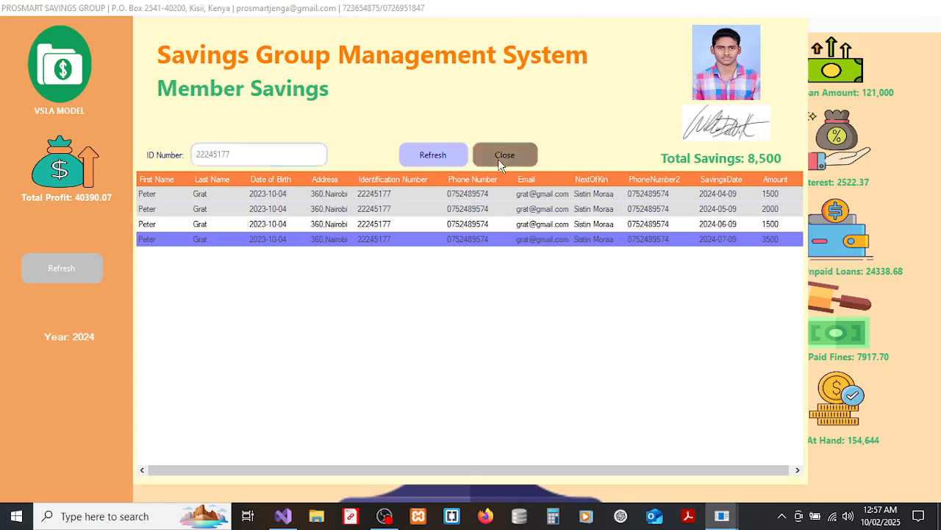
click(209, 25)
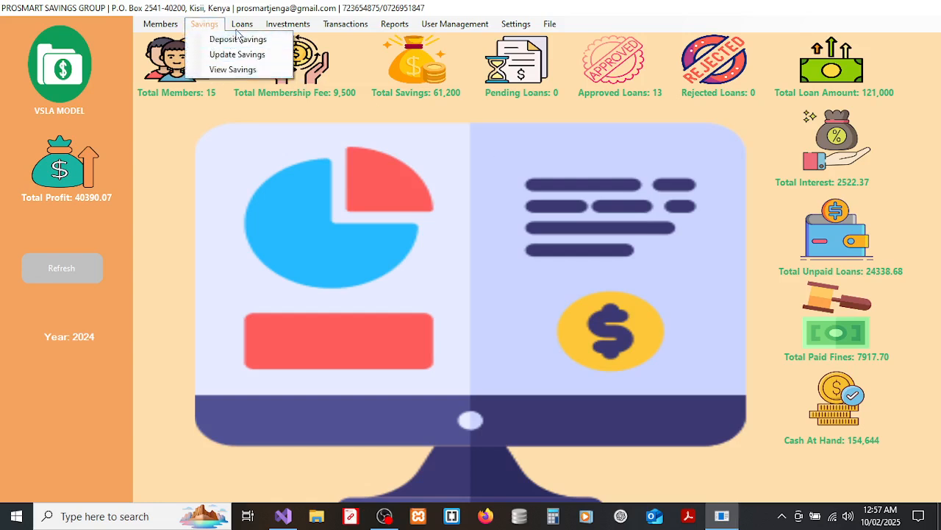
Calculate repayments in the Loan Calculator for a 10000 loan over 3 months.
mouse_move(241, 30)
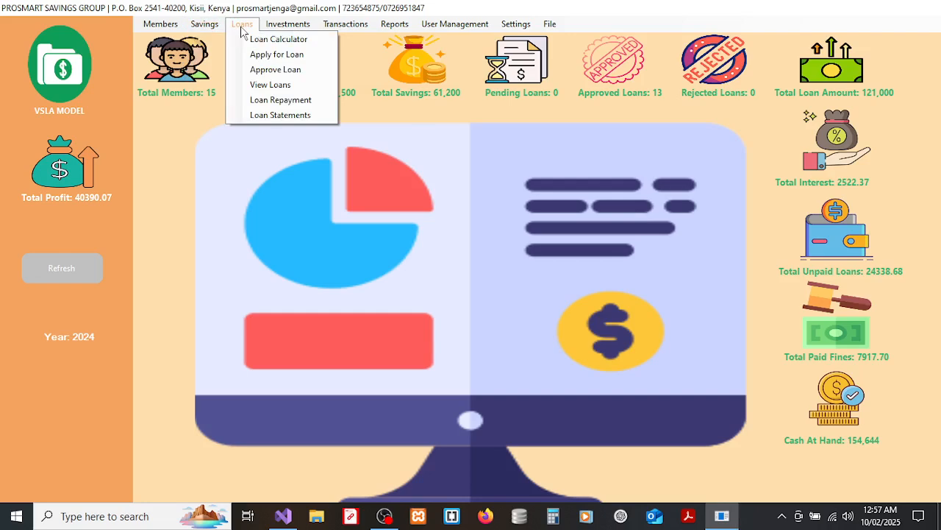
click(263, 39)
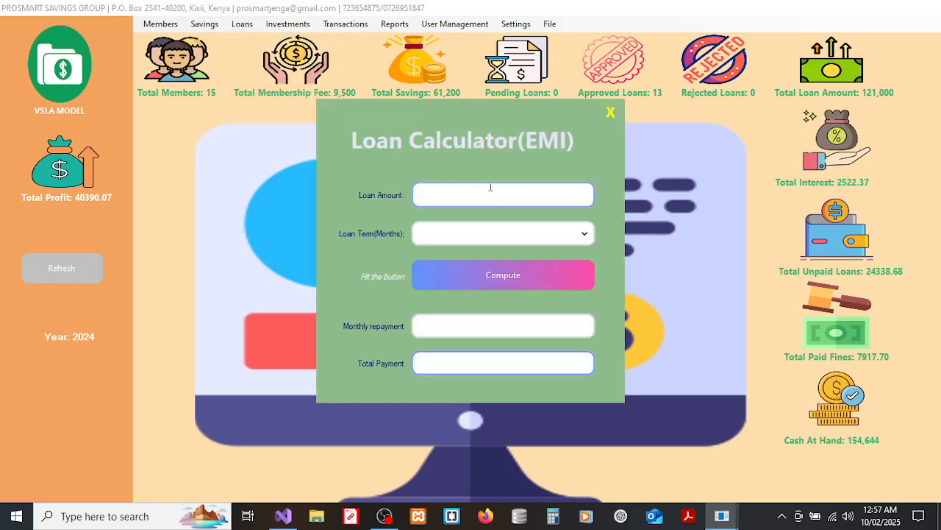
click(463, 189)
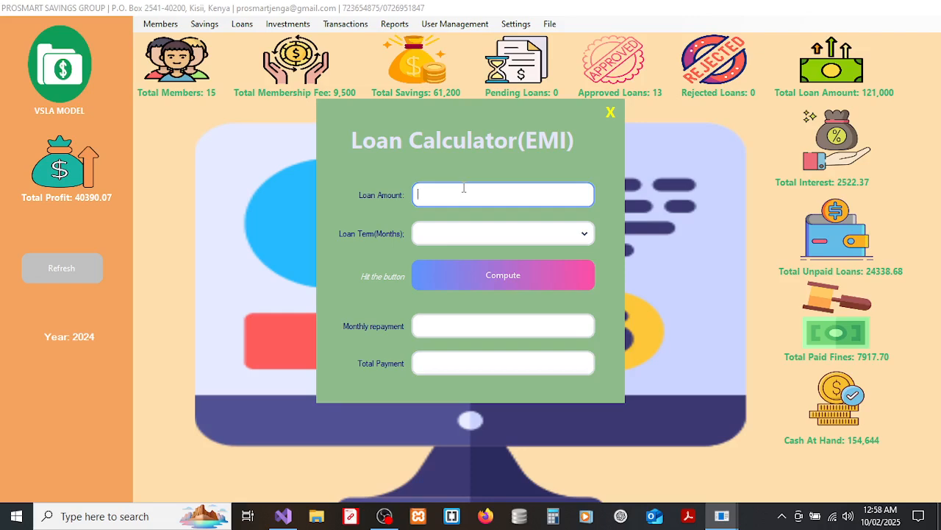
text(10000)
click(480, 231)
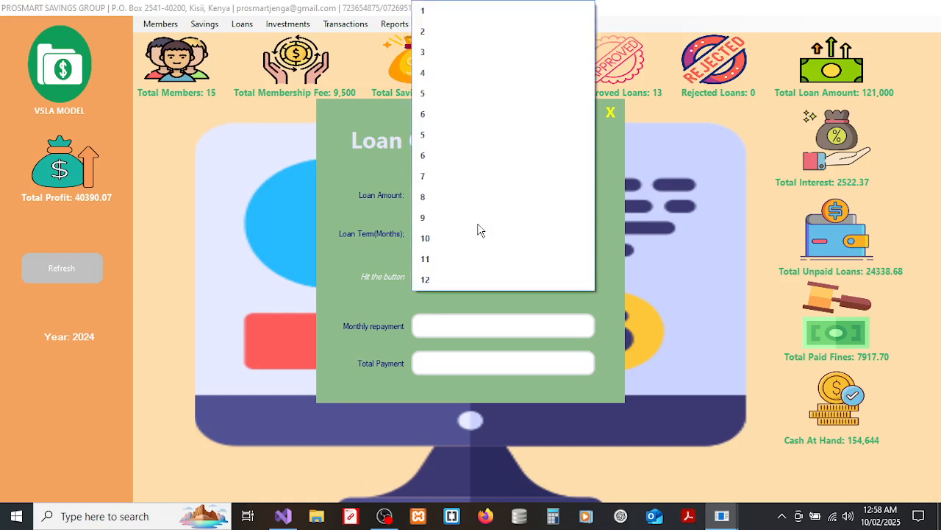
click(437, 50)
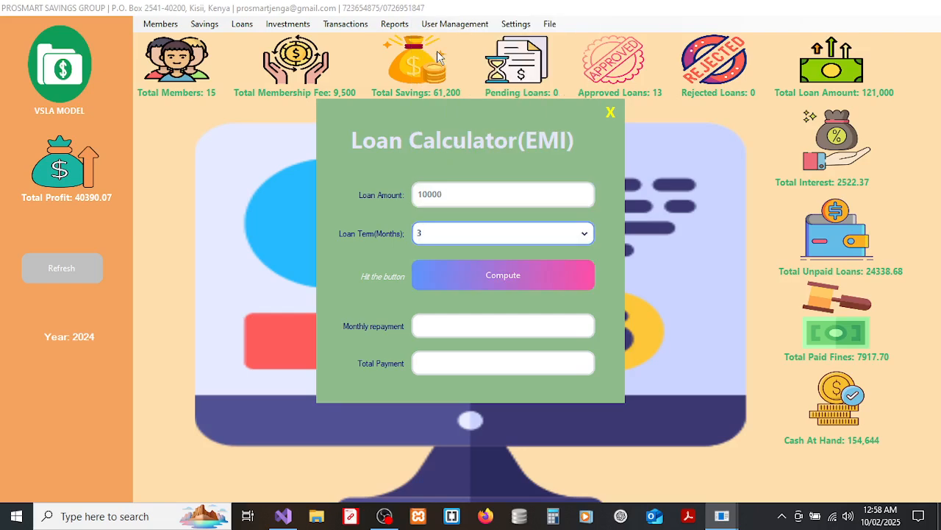
click(453, 270)
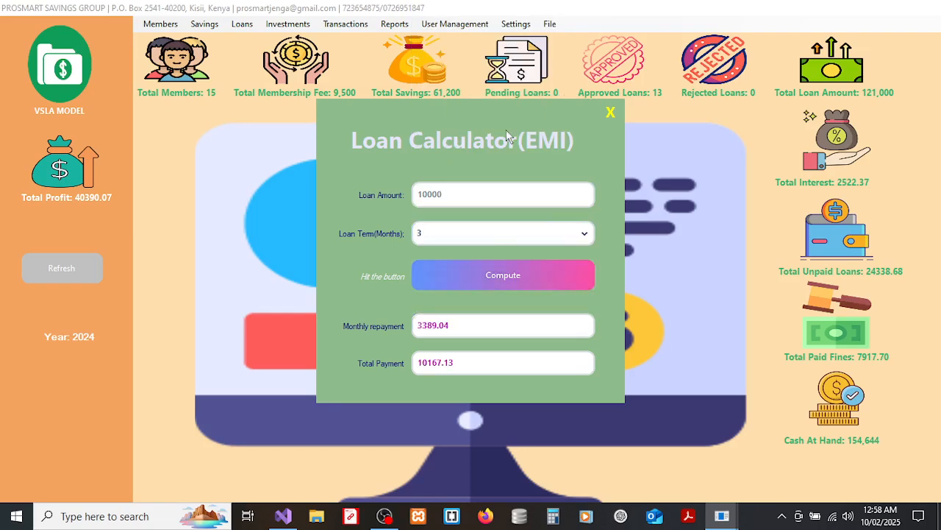
Review the 3389.04 monthly repayment and 10167.13 total payment, then close the calculator.
click(464, 326)
drag(464, 326, 399, 326)
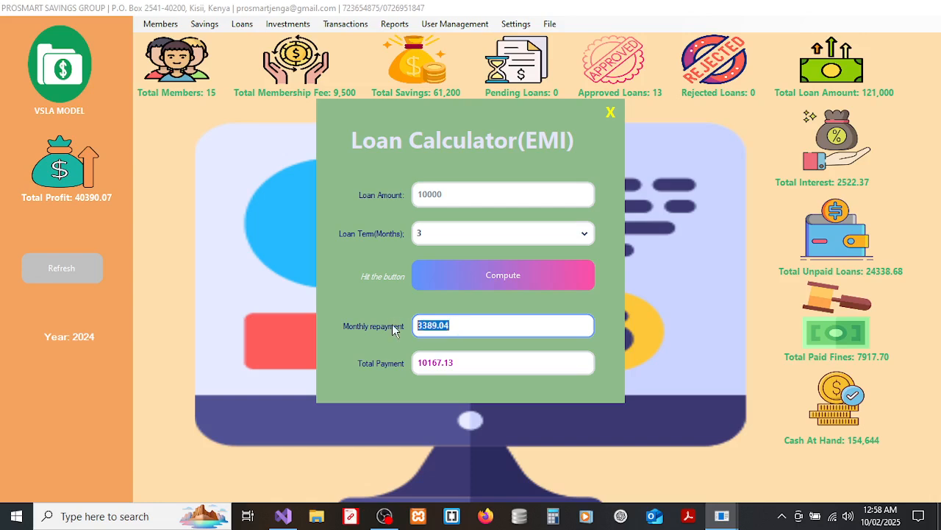
click(456, 363)
double_click(455, 363)
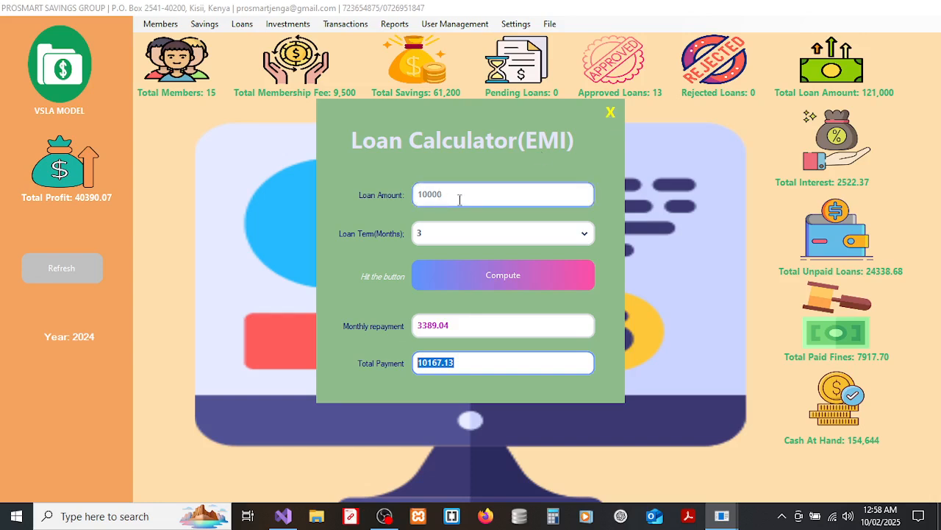
click(472, 325)
drag(471, 325, 406, 329)
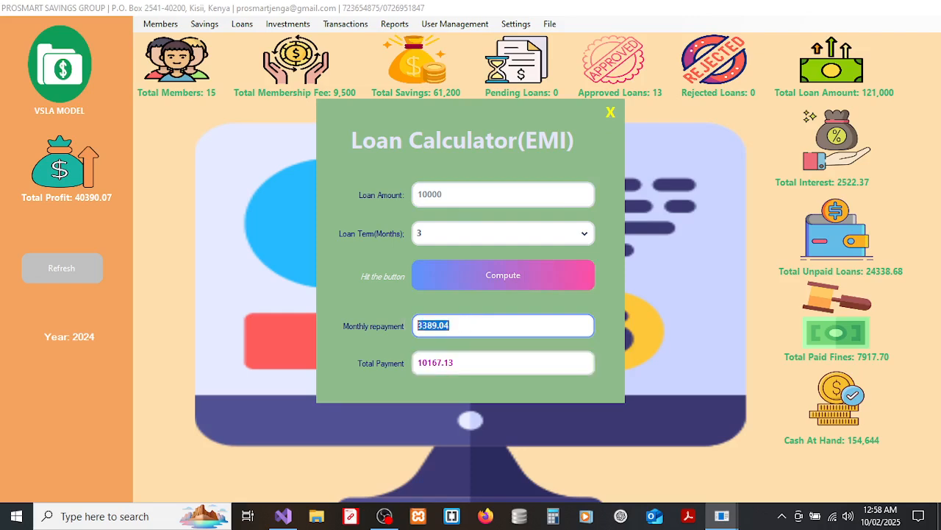
click(481, 327)
click(614, 114)
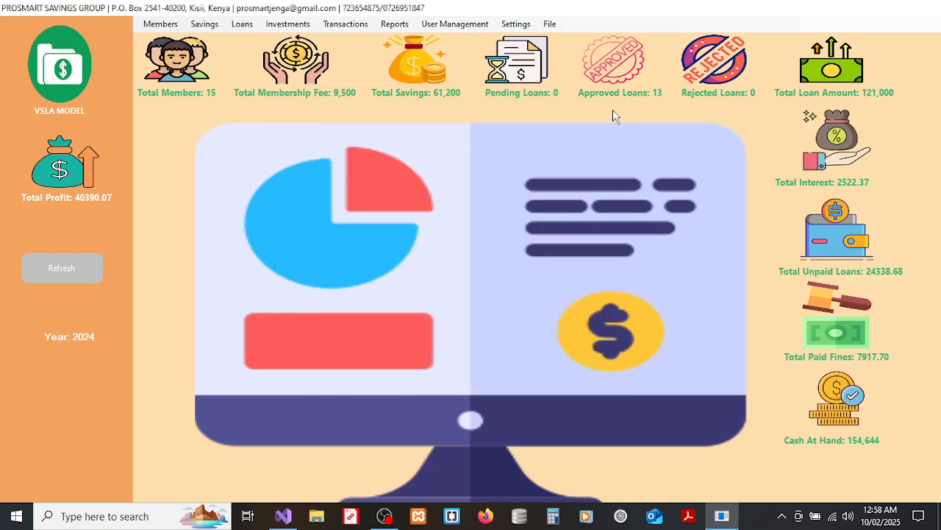
click(242, 23)
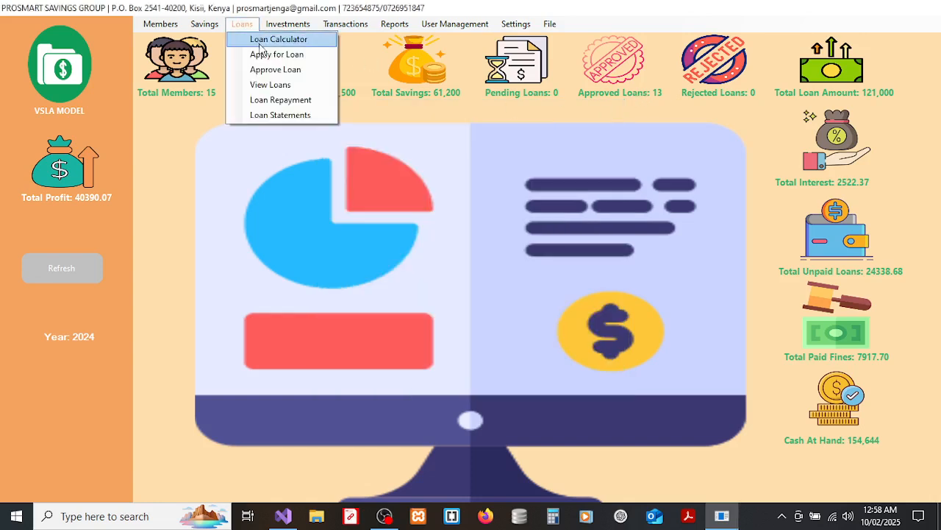
Start a loan application for the member found by ID number, entering 4500 as the amount.
click(257, 54)
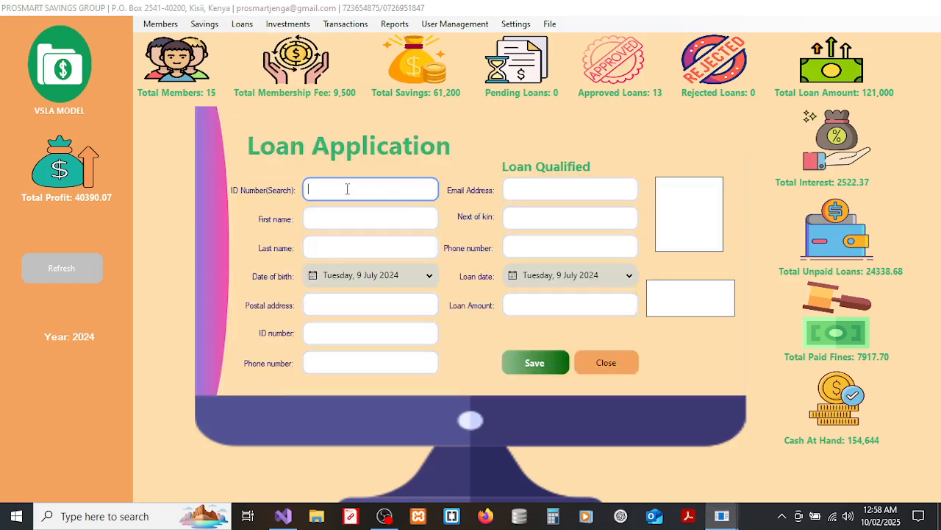
key(Return)
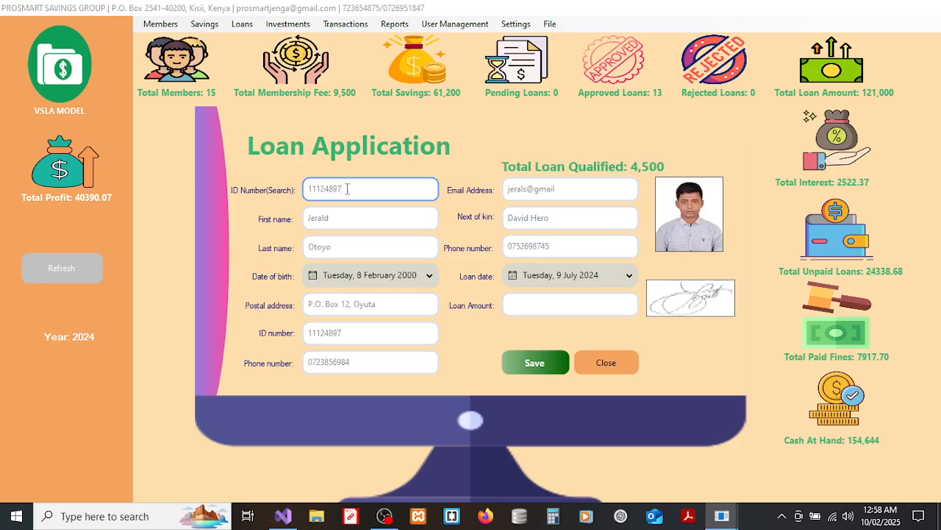
click(606, 306)
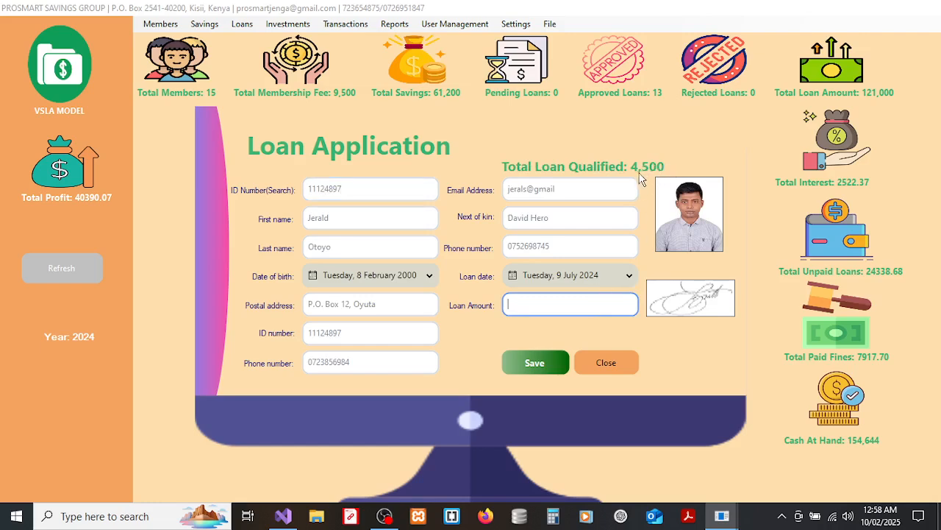
text(4500)
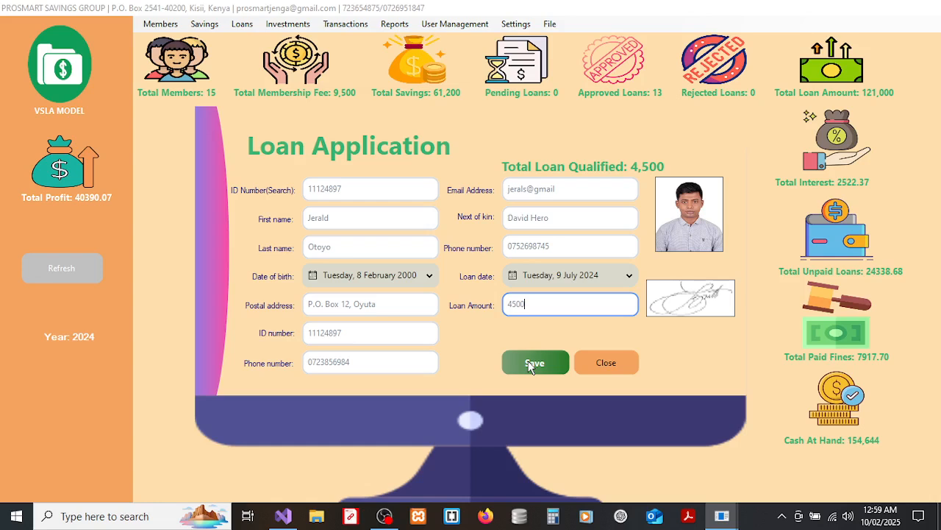
Try raising the loan amount to 5000 and dismiss the loan-limit error.
drag(541, 304, 500, 307)
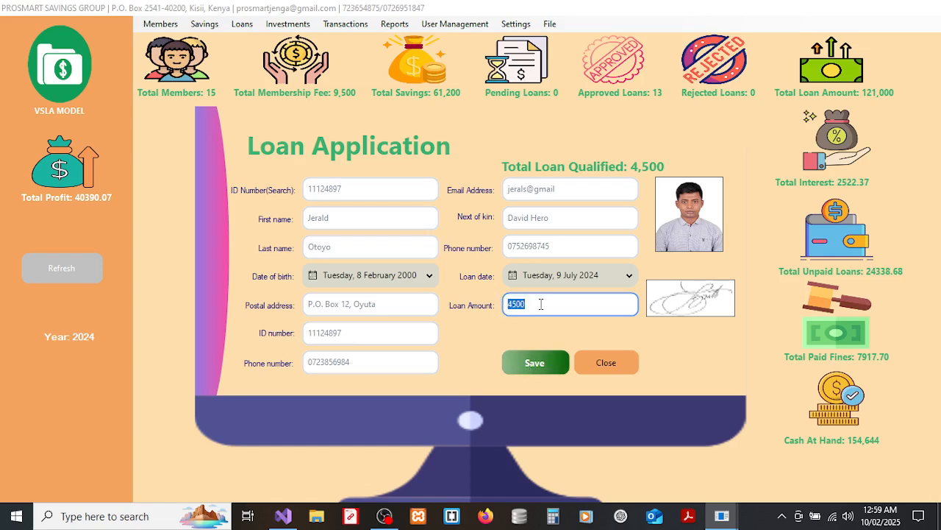
text(5000)
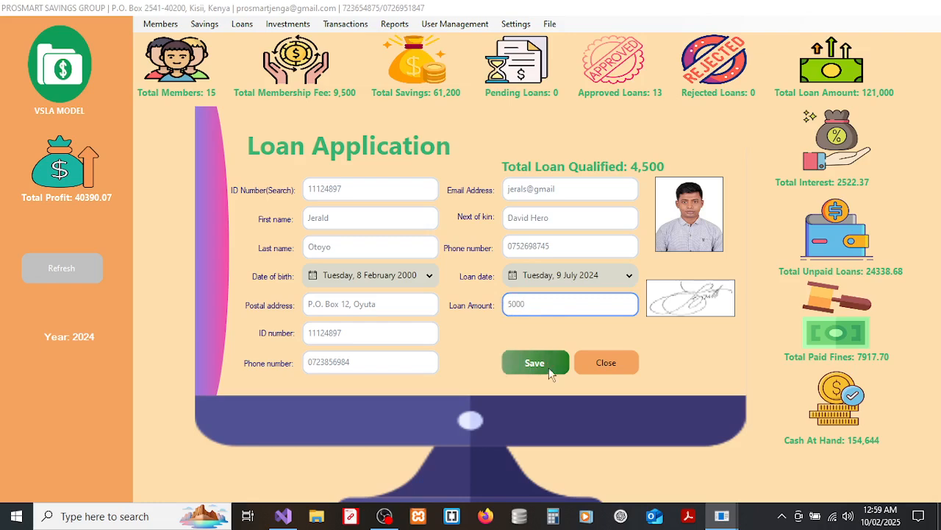
click(544, 367)
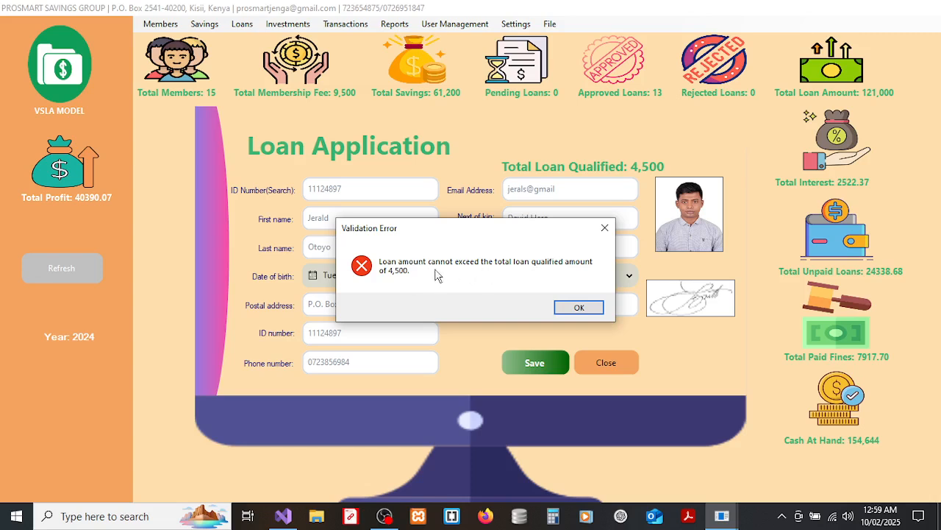
click(579, 309)
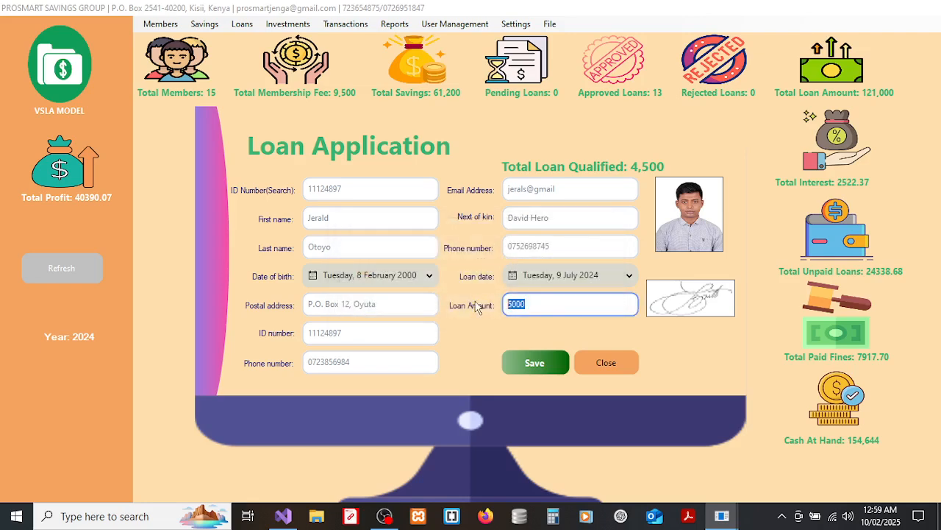
Re-enter 4500 as the loan amount, submit it, and close the form.
text(4500)
click(529, 360)
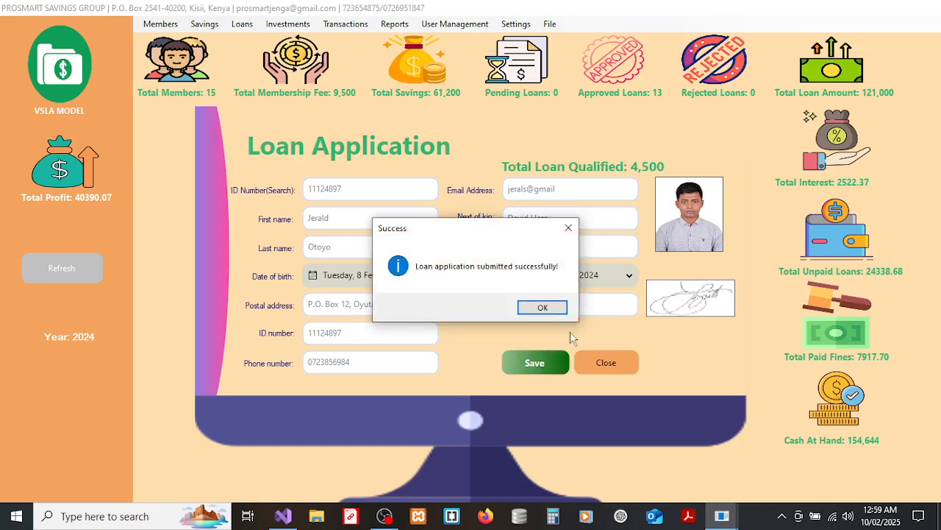
click(560, 310)
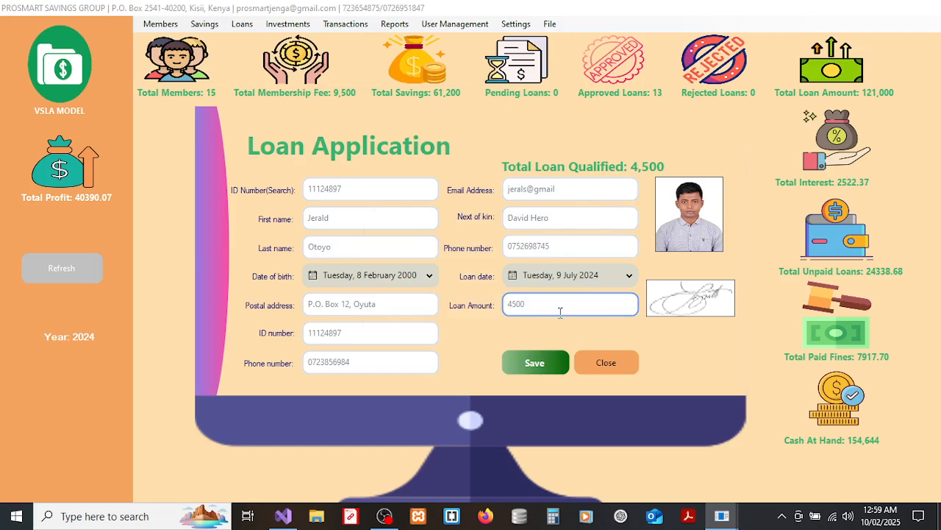
click(606, 363)
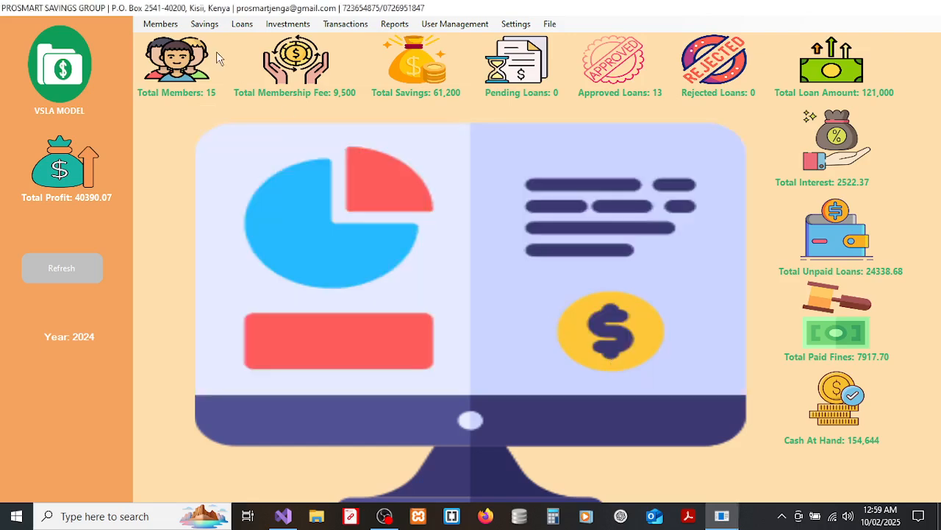
Set the member's 4500 loan to Approved with a 3-month duration and save the approval.
click(242, 24)
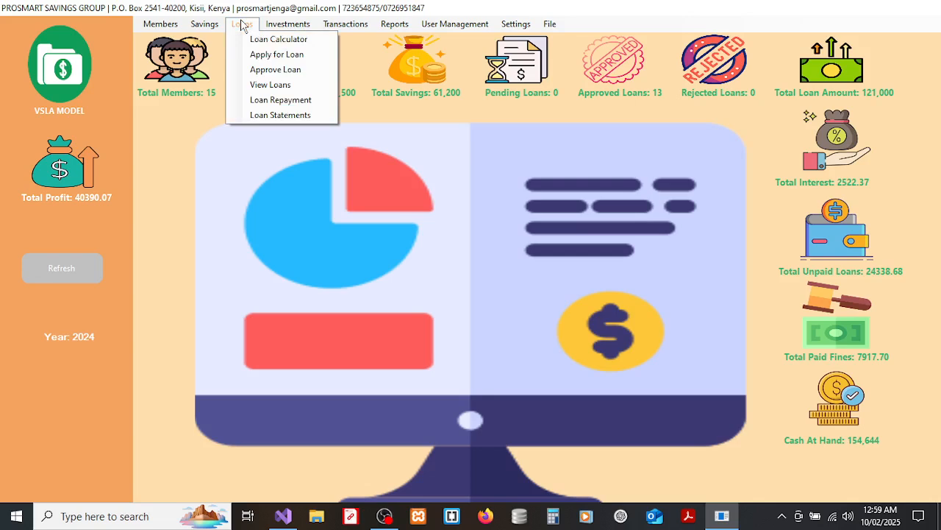
click(274, 71)
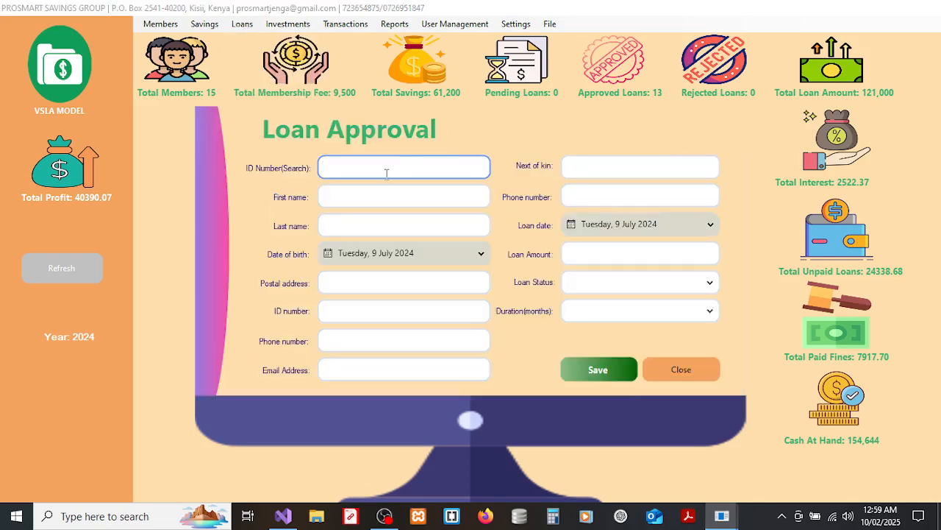
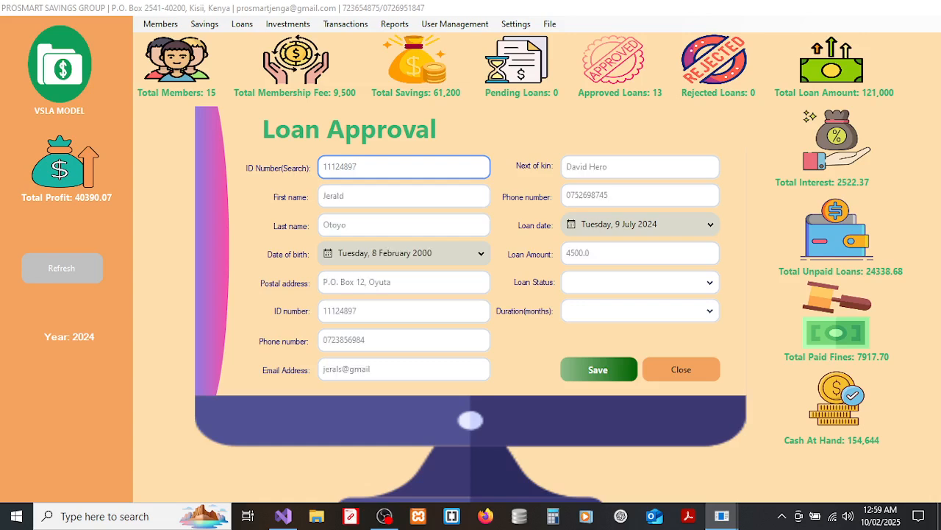
click(577, 285)
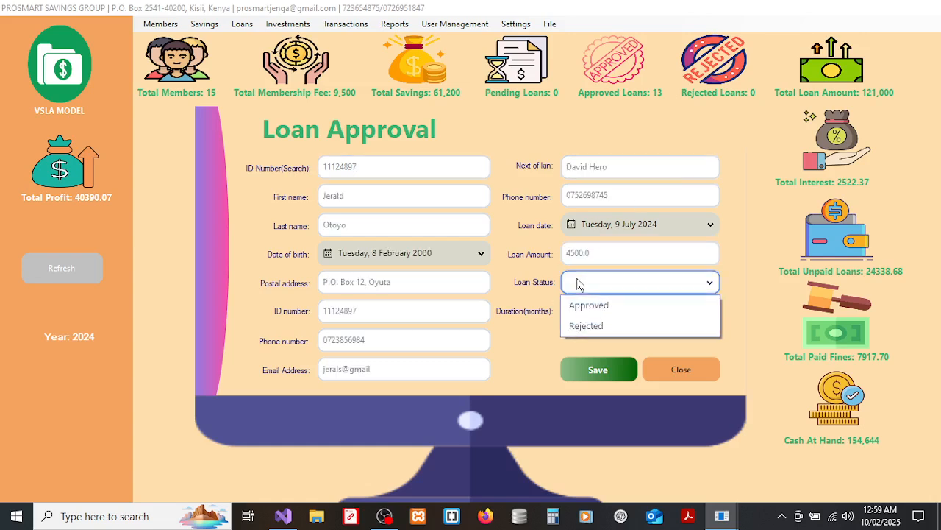
click(599, 315)
click(615, 310)
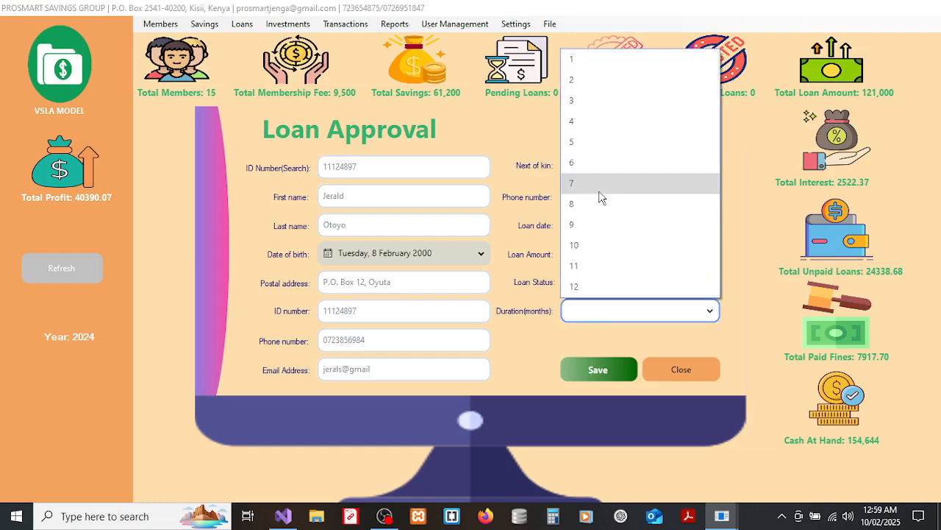
click(588, 105)
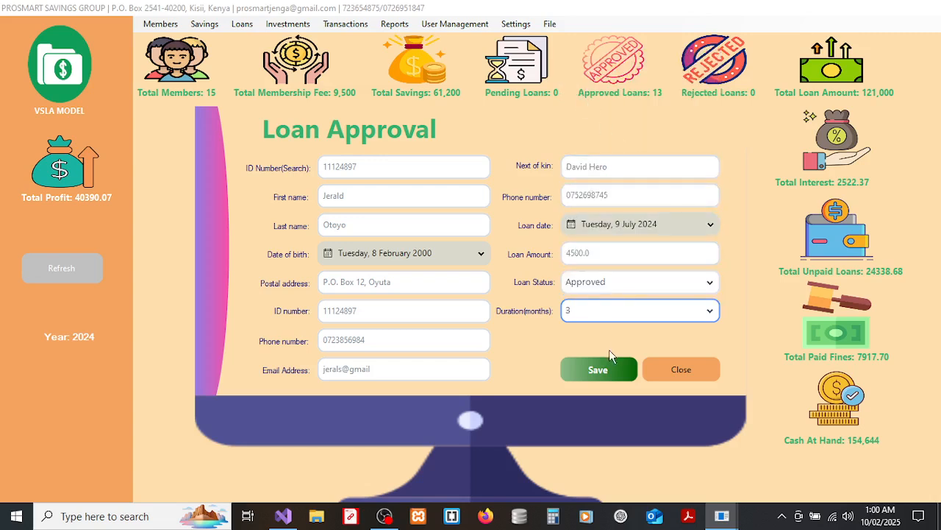
click(602, 367)
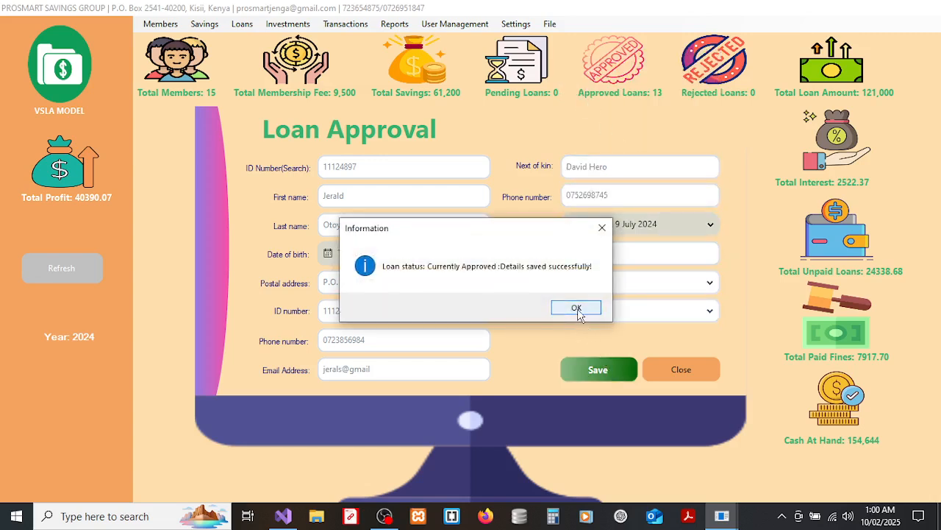
click(577, 308)
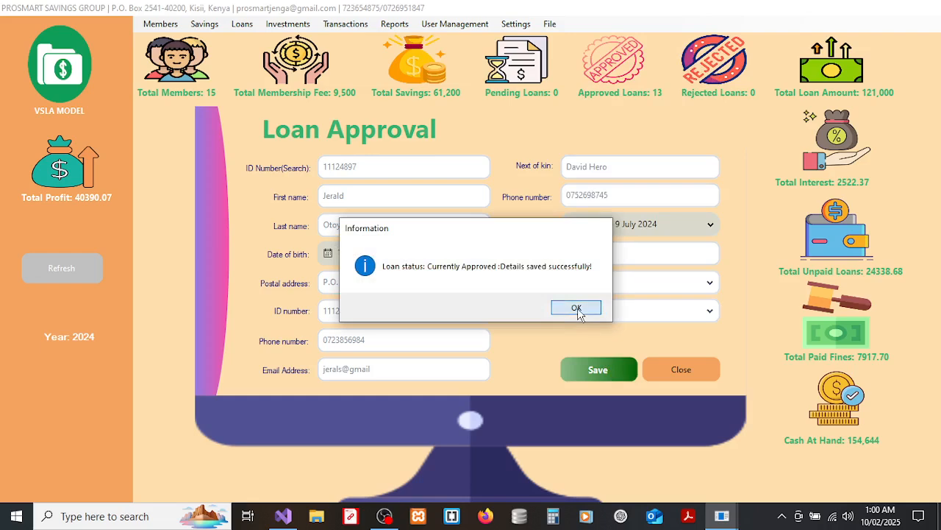
click(661, 380)
click(241, 28)
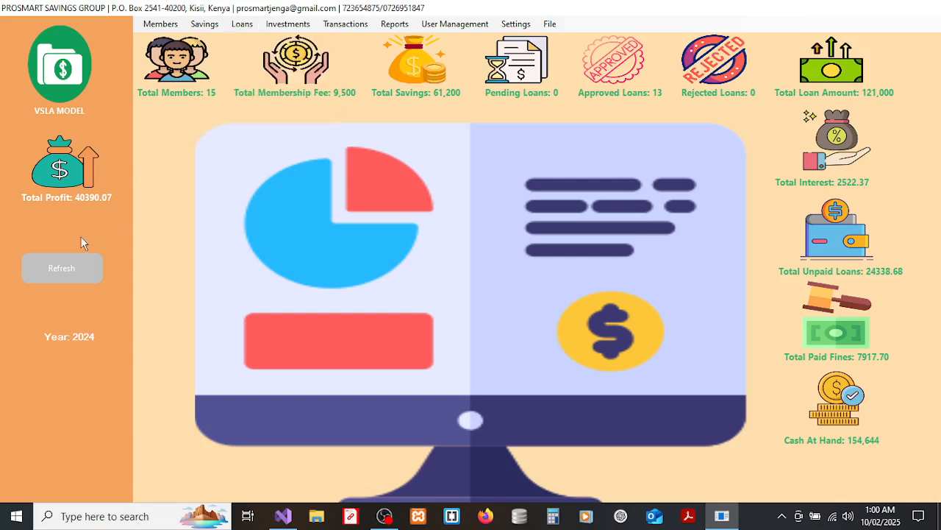
Refresh the dashboard to 14 approved loans and check the new loan in the Approved Loans list.
click(55, 269)
click(249, 28)
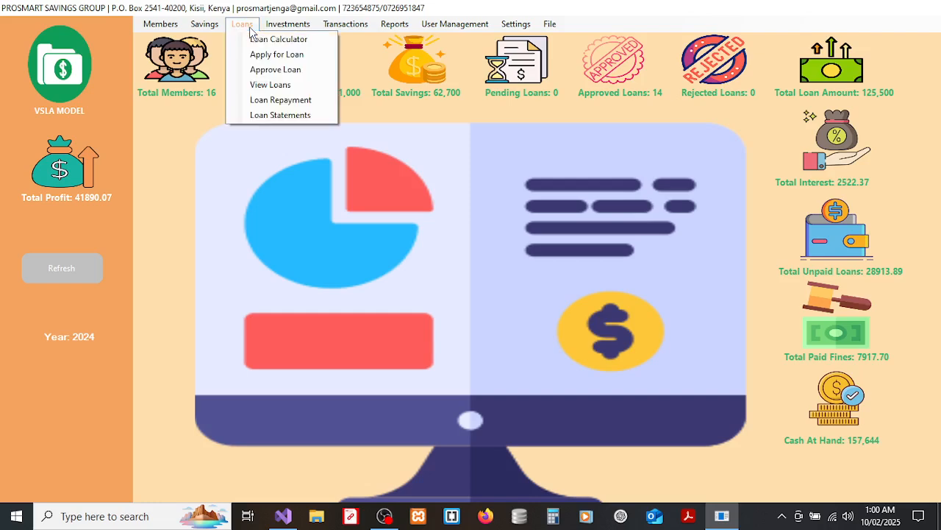
click(272, 85)
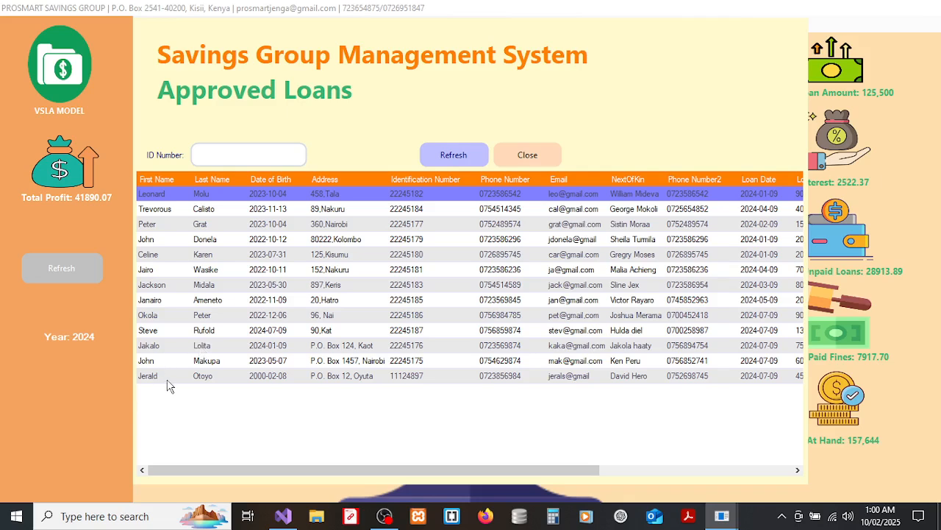
click(512, 155)
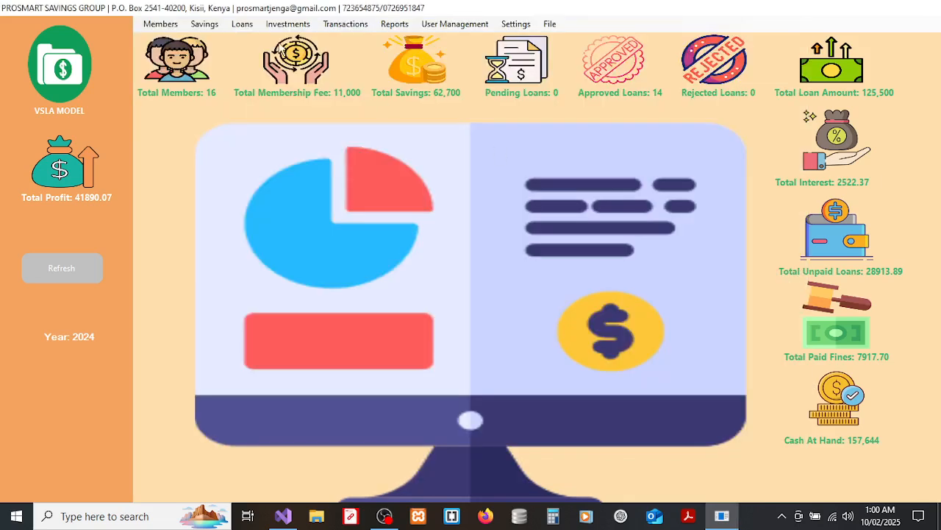
click(246, 26)
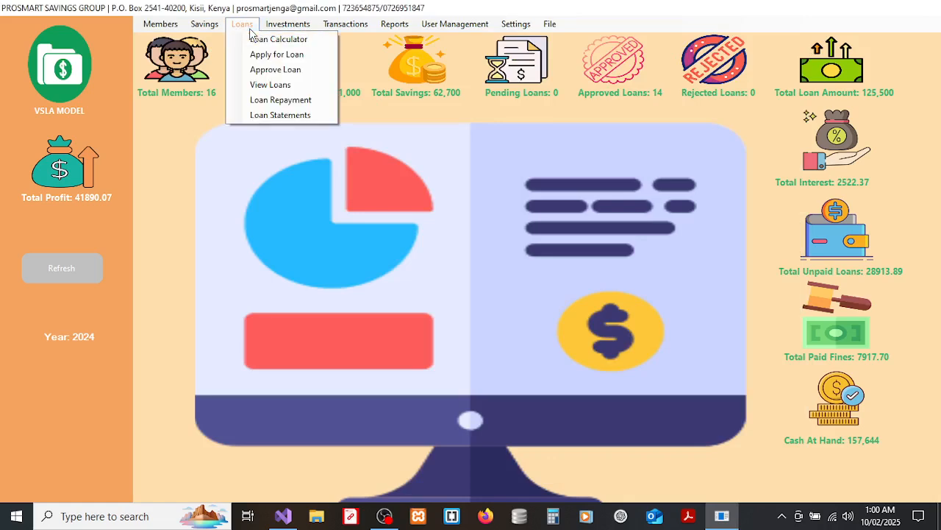
Look over the loan repayment records and close them.
click(272, 103)
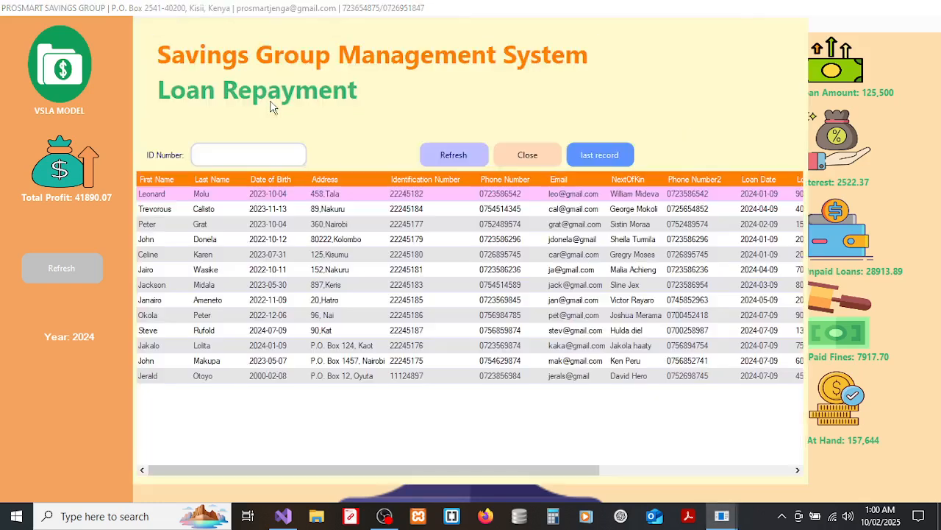
click(543, 155)
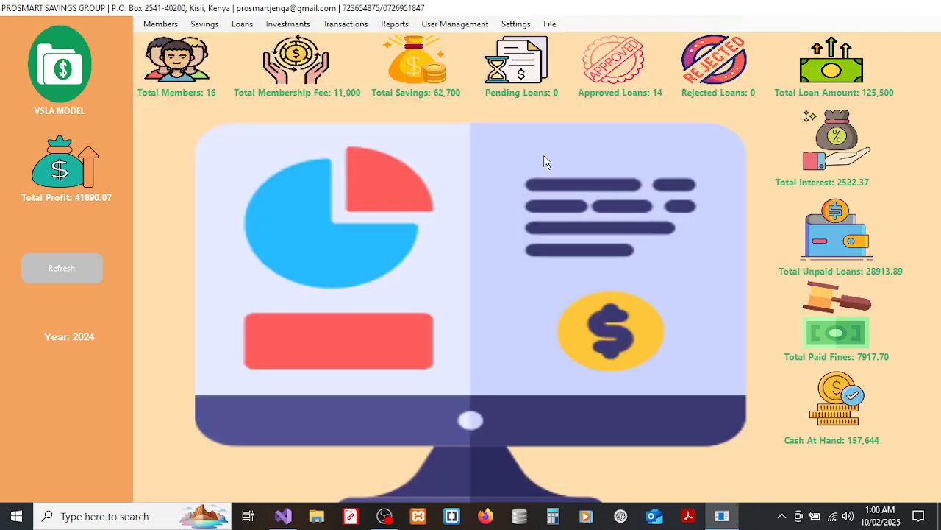
click(244, 24)
Review the loan statements, then close them to return to the dashboard.
click(276, 114)
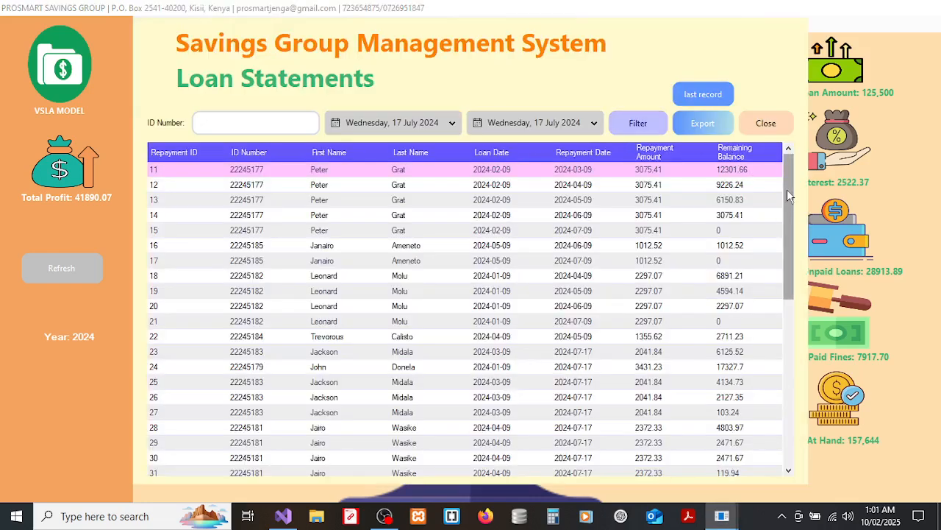
mouse_move(787, 189)
mouse_down()
mouse_move(783, 412)
mouse_move(784, 171)
mouse_up()
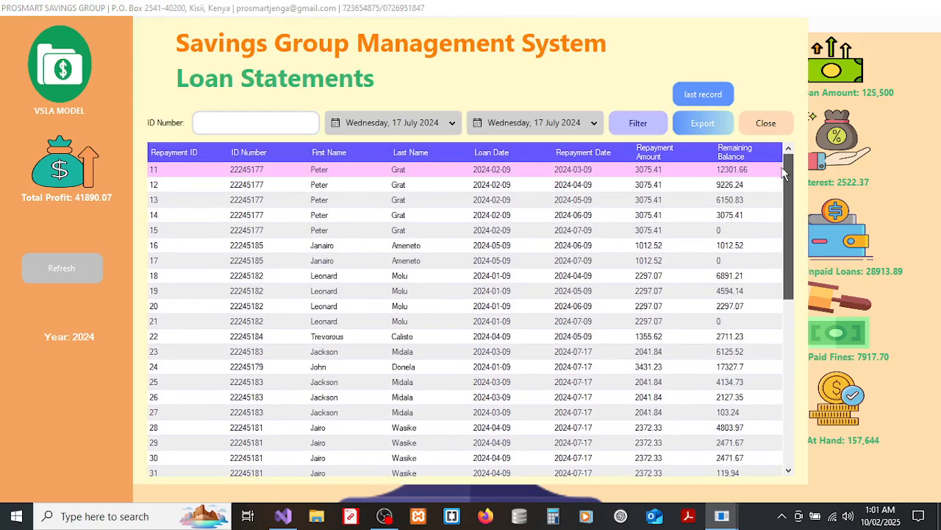
mouse_move(783, 170)
mouse_down()
mouse_move(768, 276)
mouse_move(775, 174)
mouse_up()
click(762, 123)
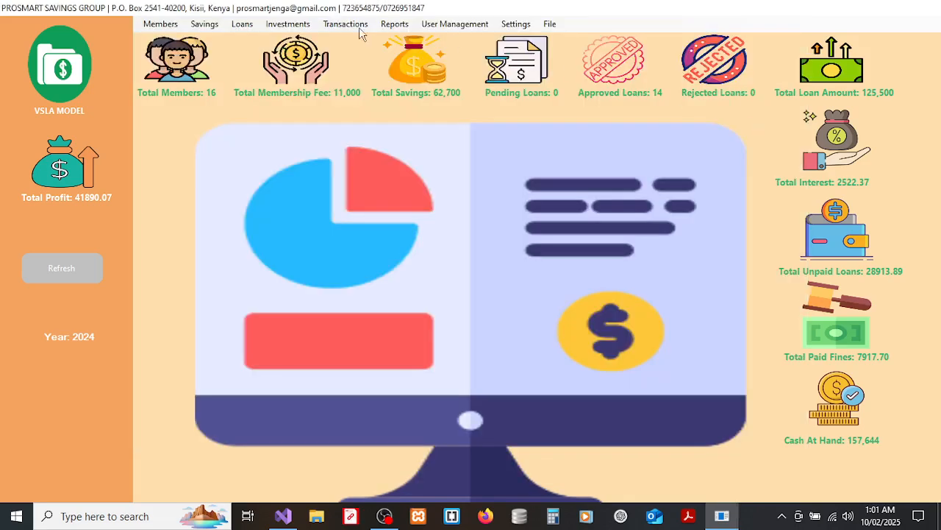
click(288, 28)
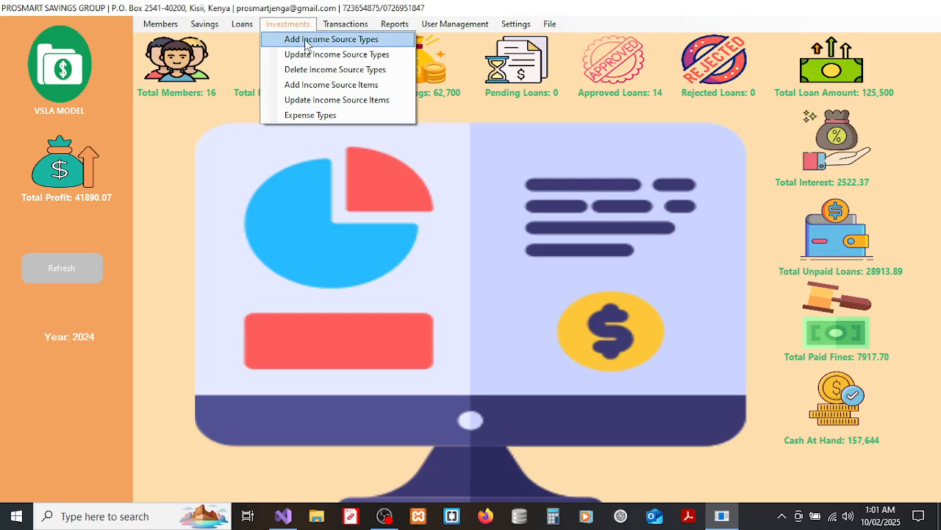
Draft a Transport income source type described as PSV Boda, then cancel without saving.
click(306, 42)
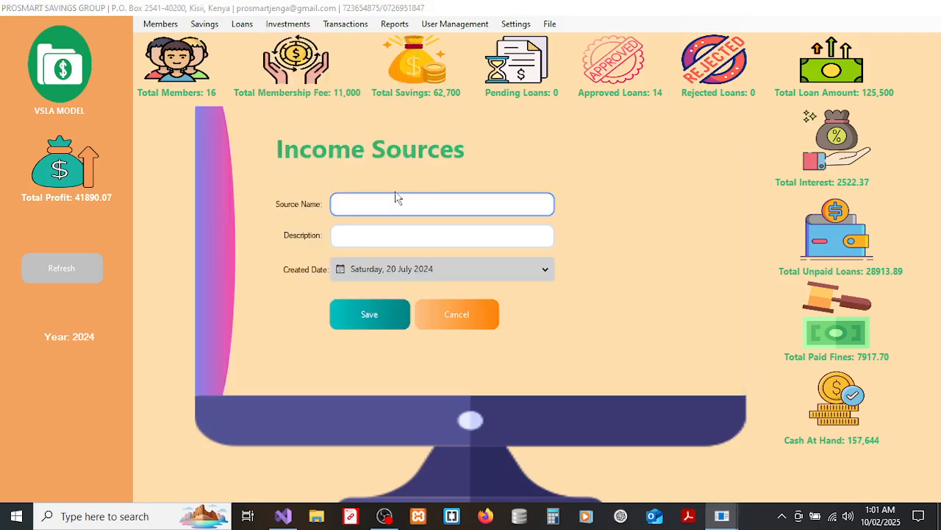
text(Transport)
key(Tab)
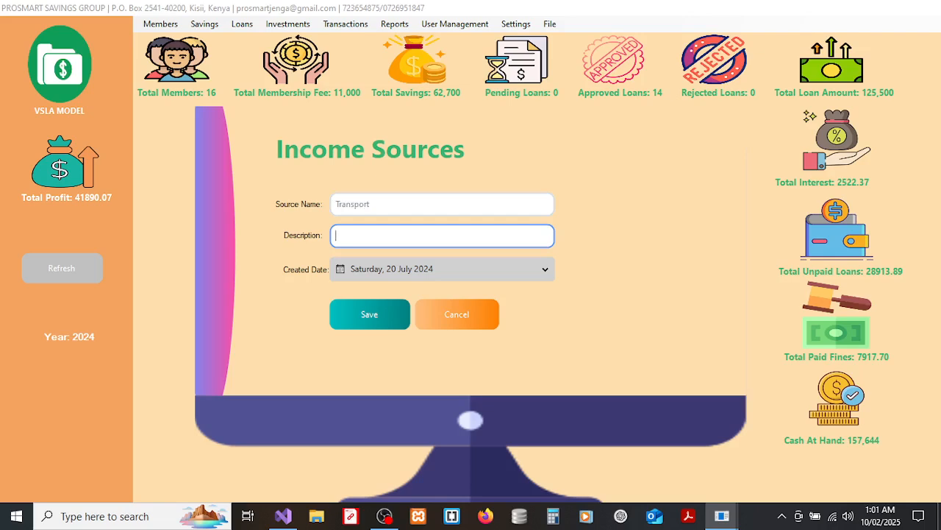
text(PS)
text(V)
text(Boda)
click(430, 314)
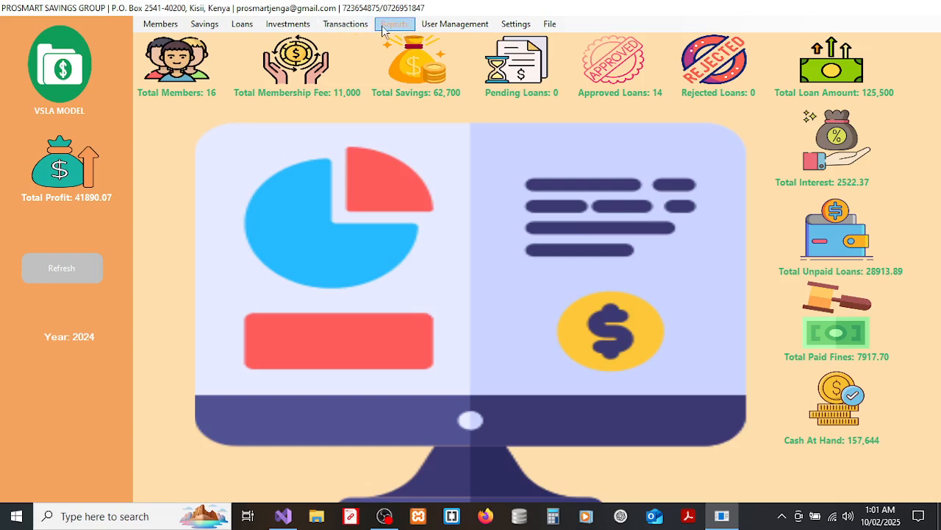
click(304, 26)
Load Transport | Boda Boda in the Update Income Source Types form and cancel unchanged.
click(327, 54)
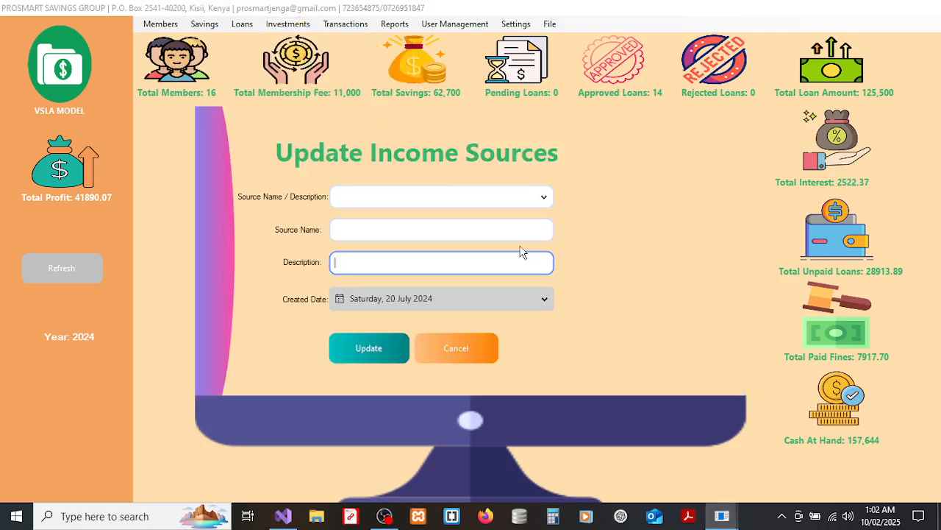
click(453, 204)
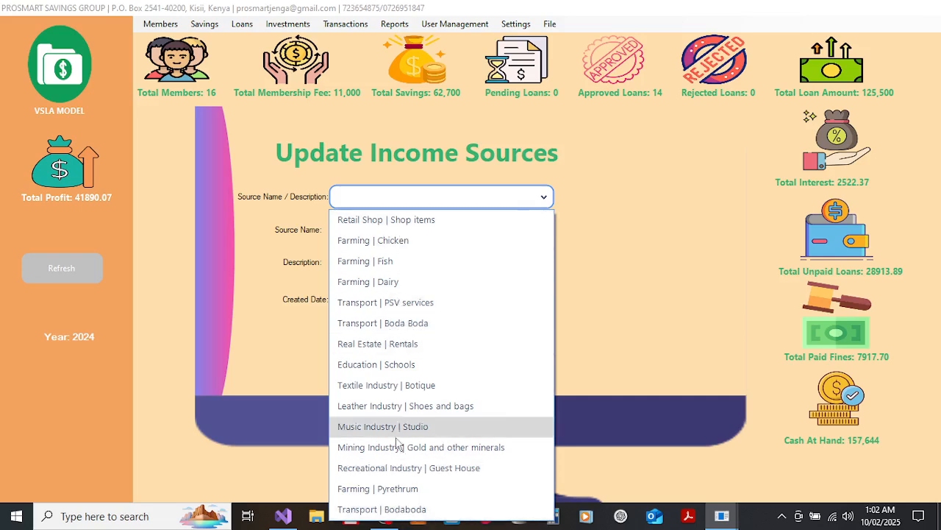
click(393, 324)
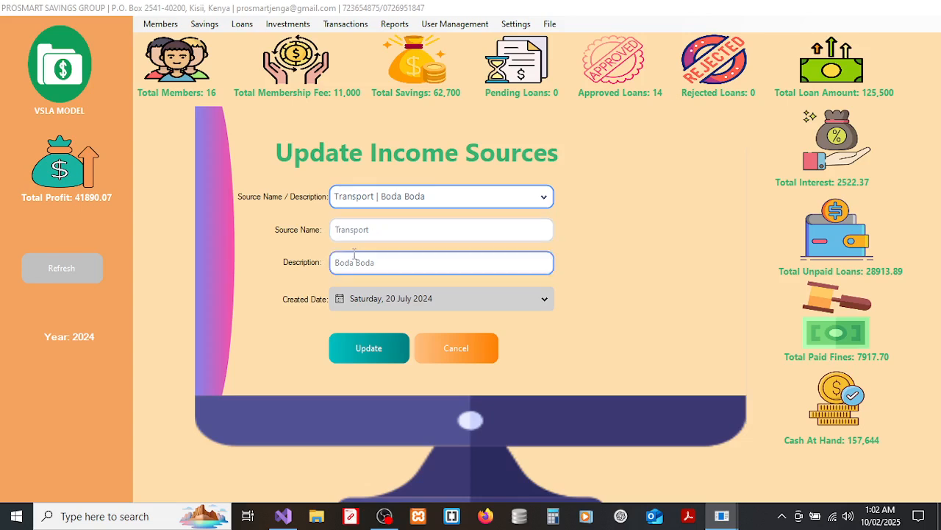
click(374, 231)
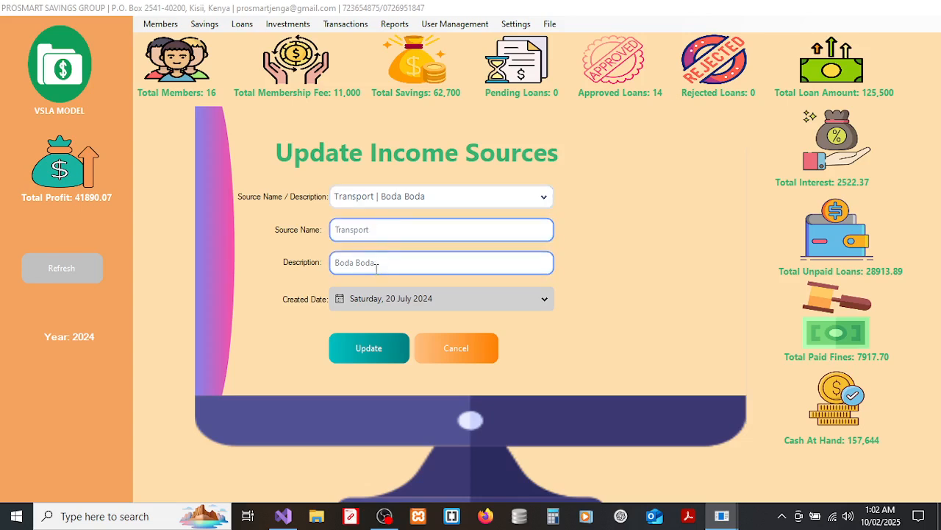
click(377, 268)
click(440, 359)
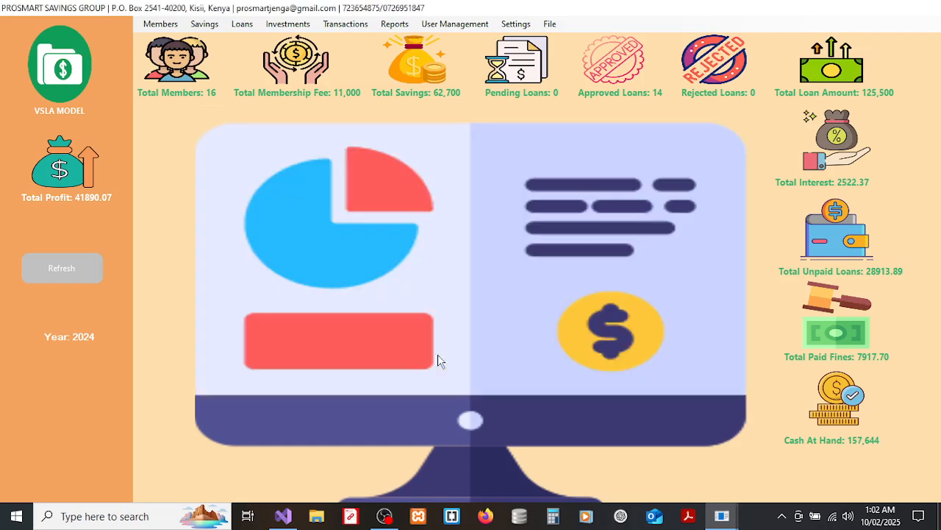
Pick Real Estate | Rentals in the Delete Income Source Types form and cancel without deleting.
click(289, 24)
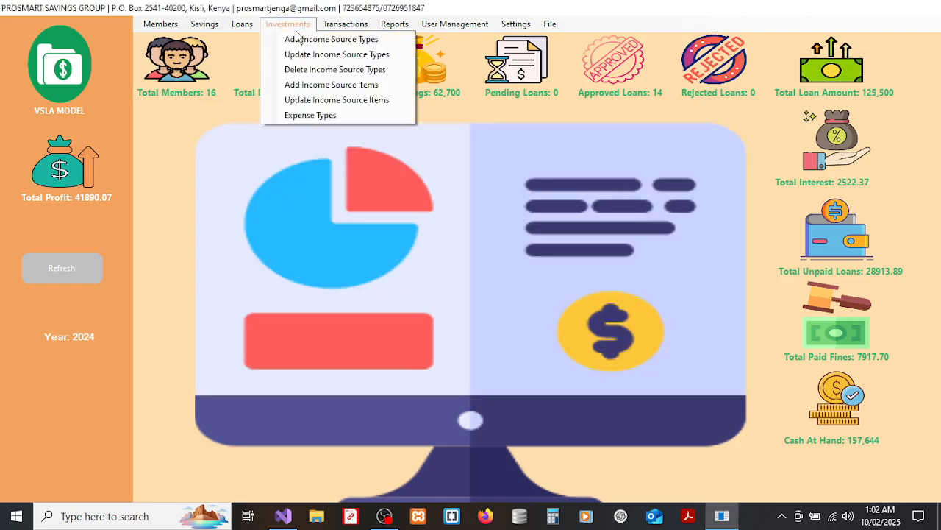
click(313, 74)
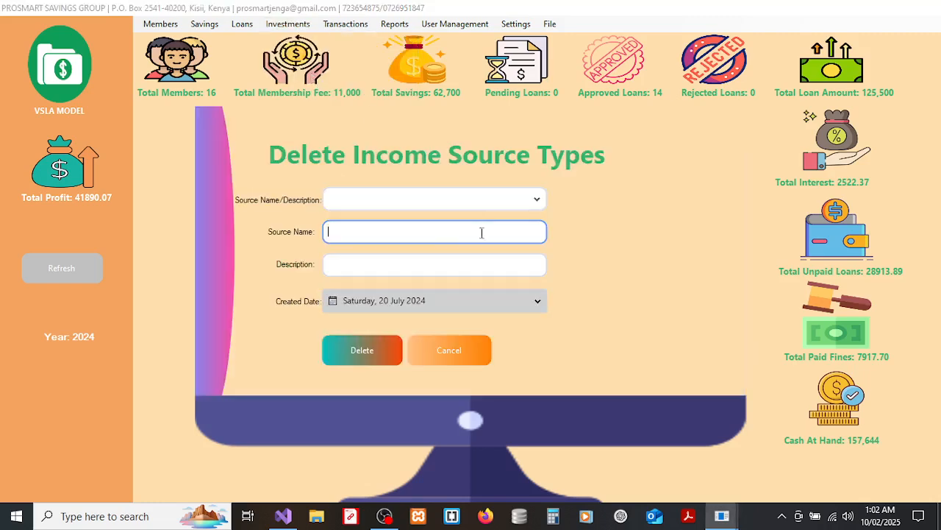
click(383, 200)
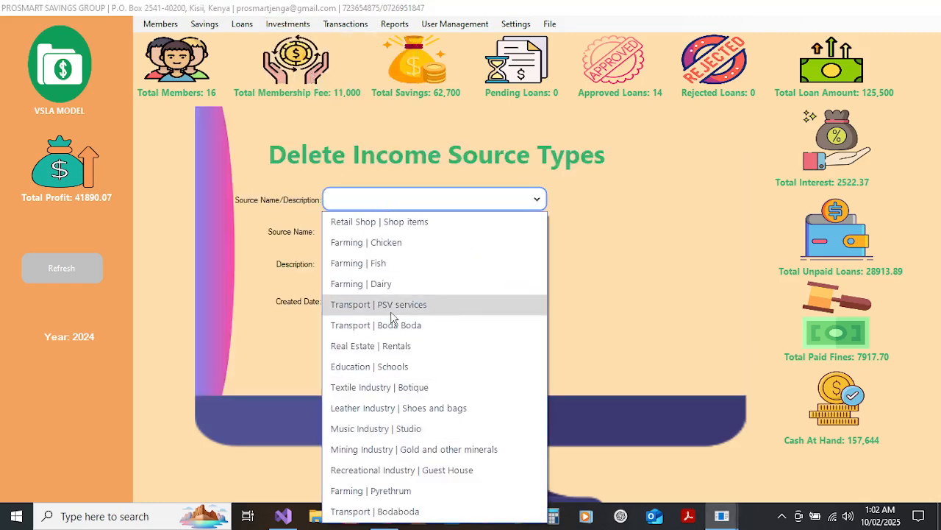
click(386, 345)
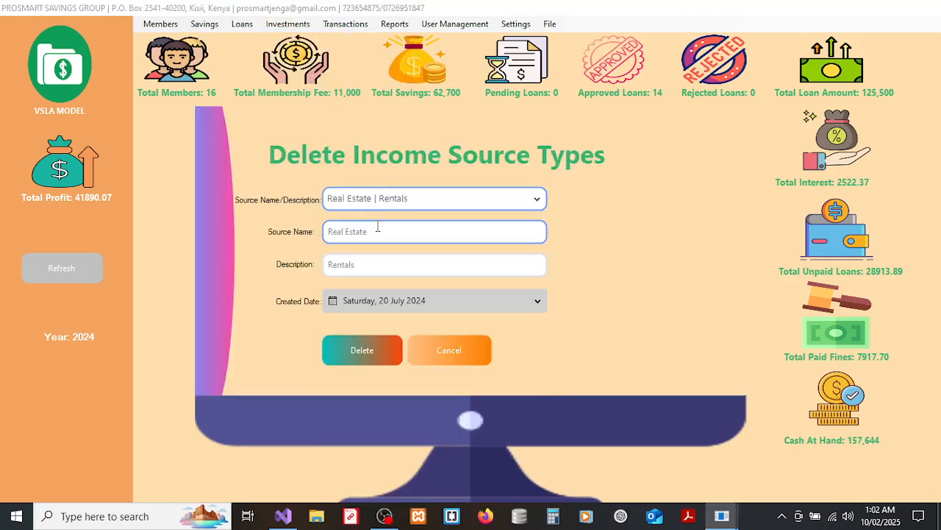
click(445, 356)
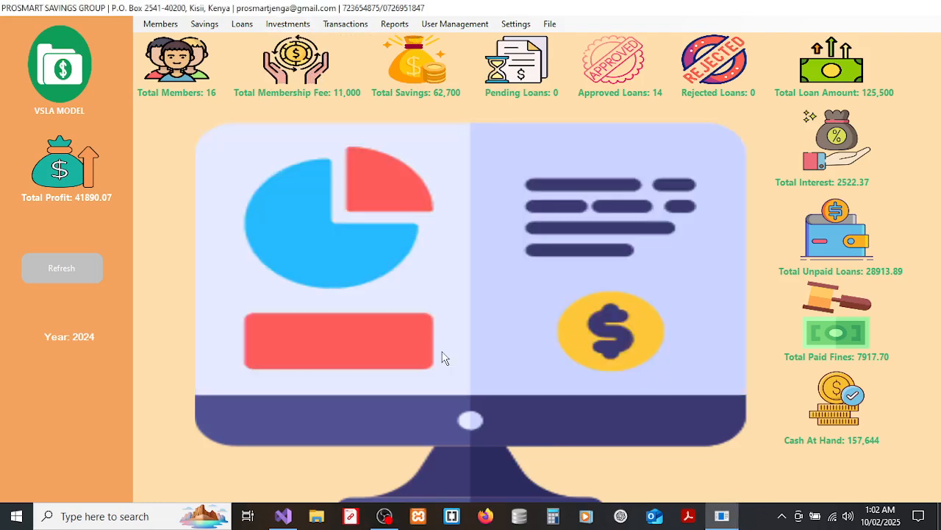
click(285, 27)
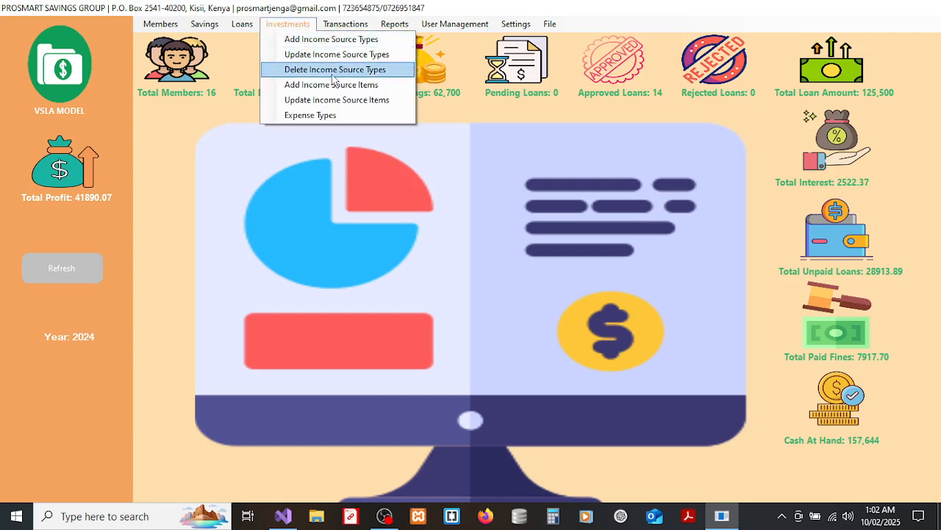
click(308, 86)
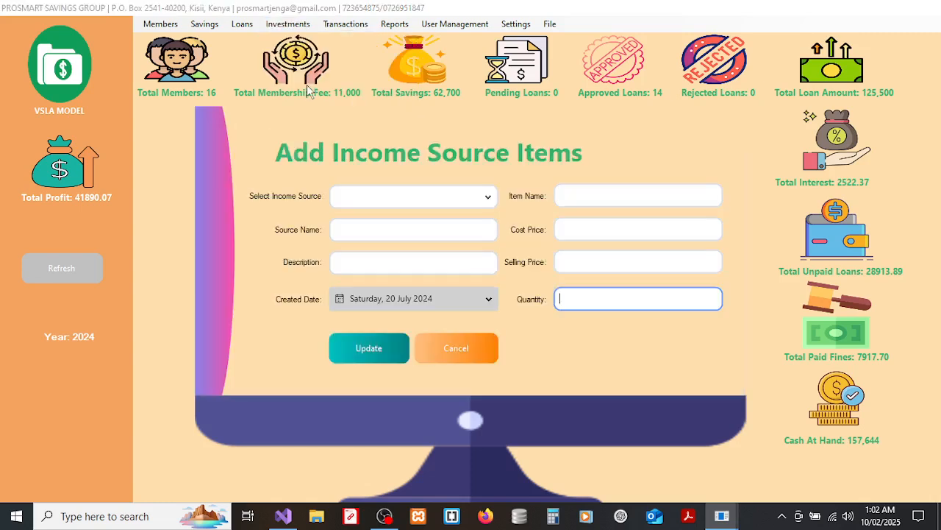
Choose Retail Shop as the income source and name the new item '1 kg Bar soap'.
click(423, 203)
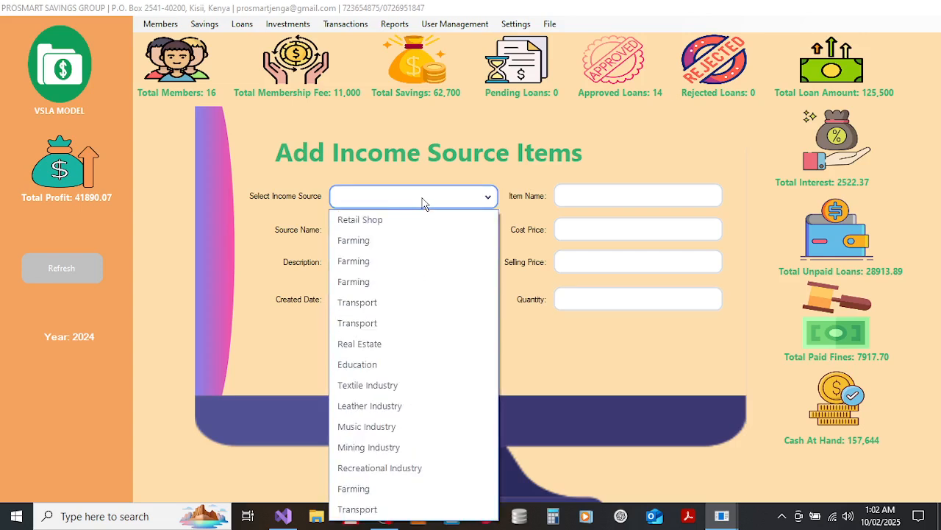
click(374, 220)
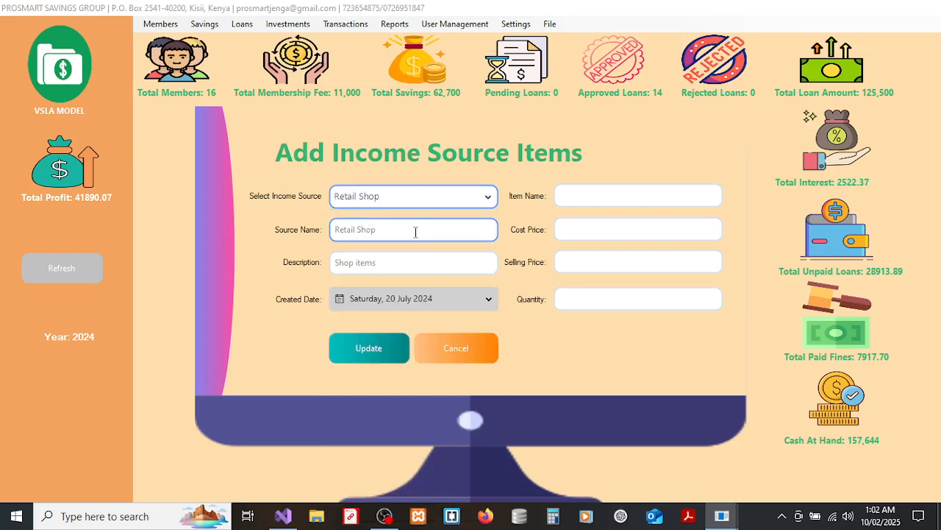
click(383, 263)
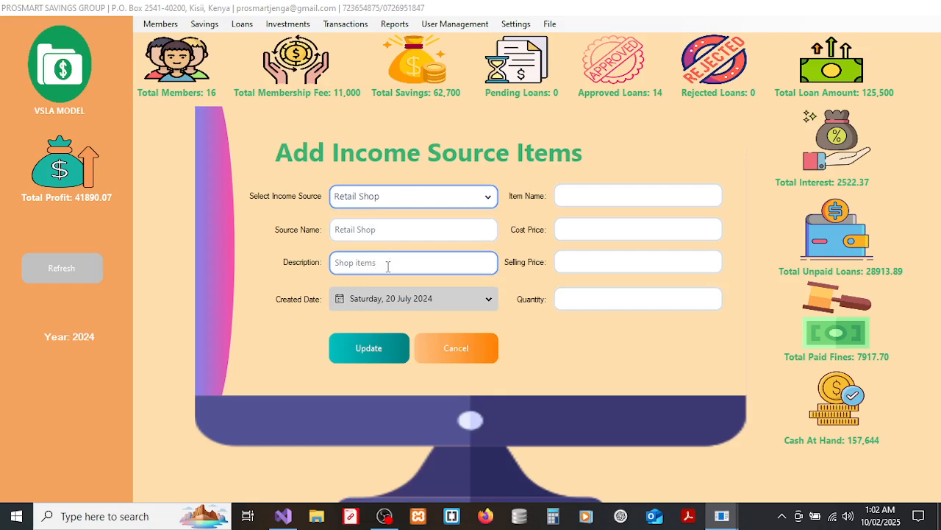
click(585, 199)
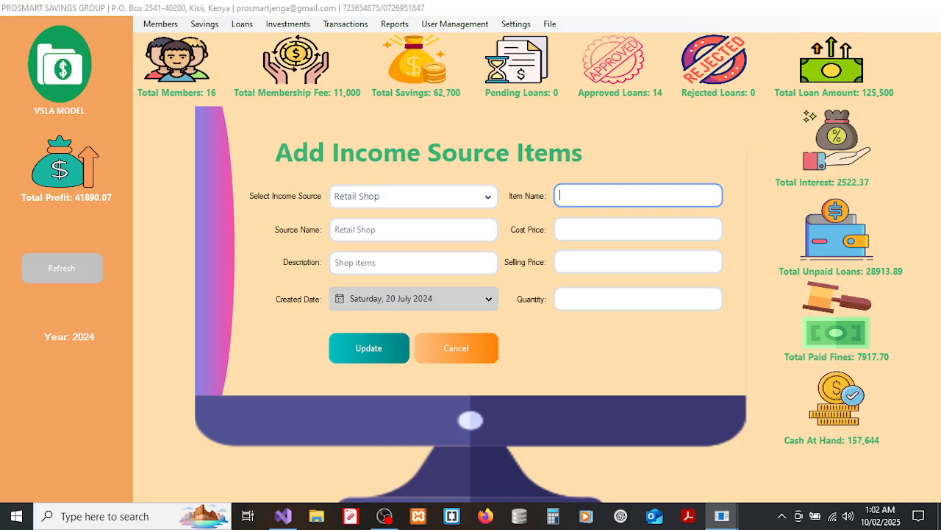
text(Un)
key(BackSpace)
key(BackSpace)
text(Fuor)
drag(586, 198, 539, 196)
text(Bar soap)
click(561, 195)
text(1 kg)
Enter cost 250, selling price 300 and quantity 20, save the item, and close the form.
click(591, 230)
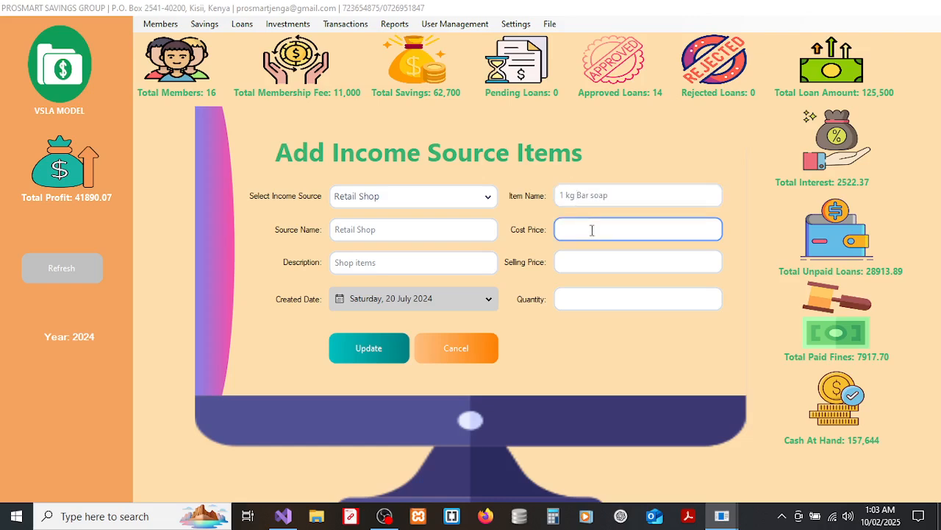
text(250)
click(603, 263)
click(600, 265)
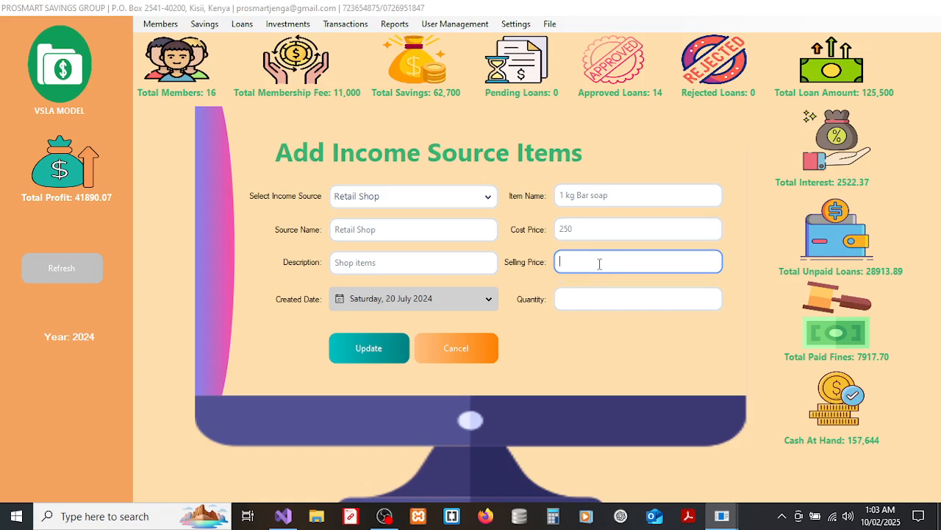
text(300)
click(600, 302)
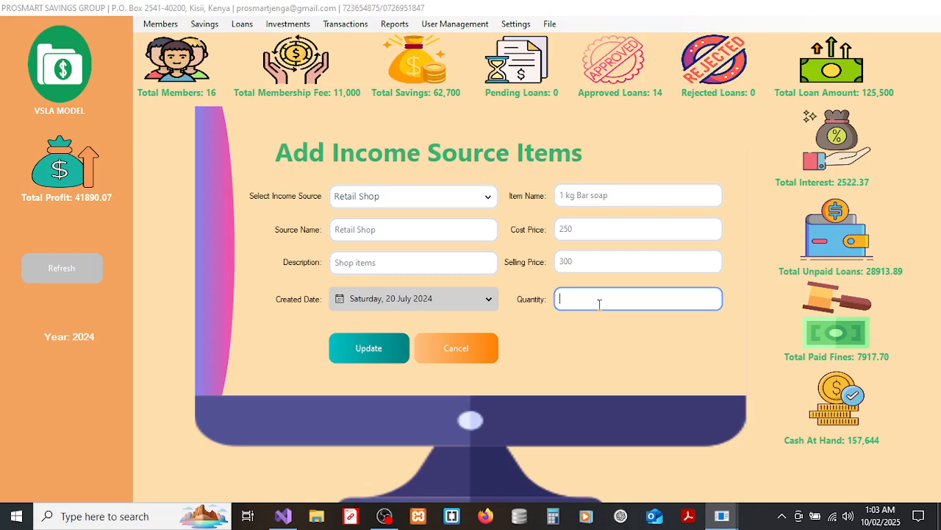
text(20)
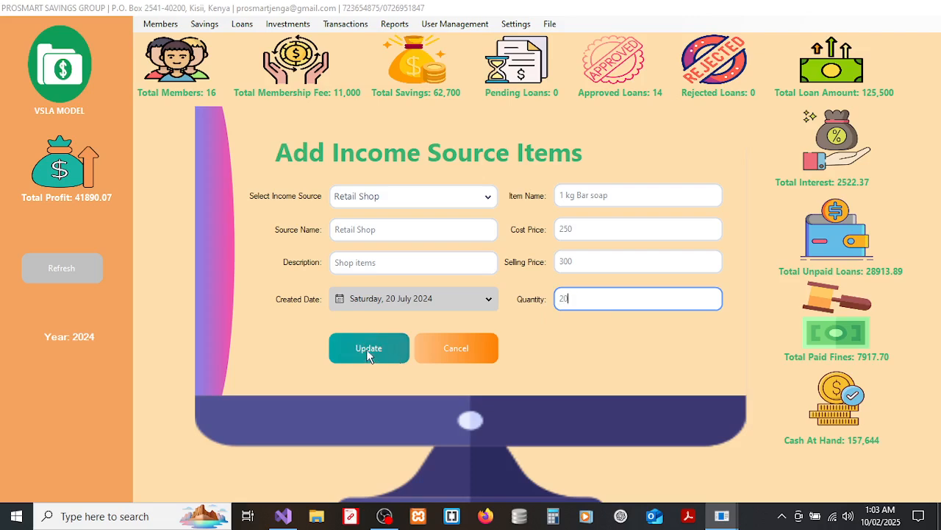
click(360, 354)
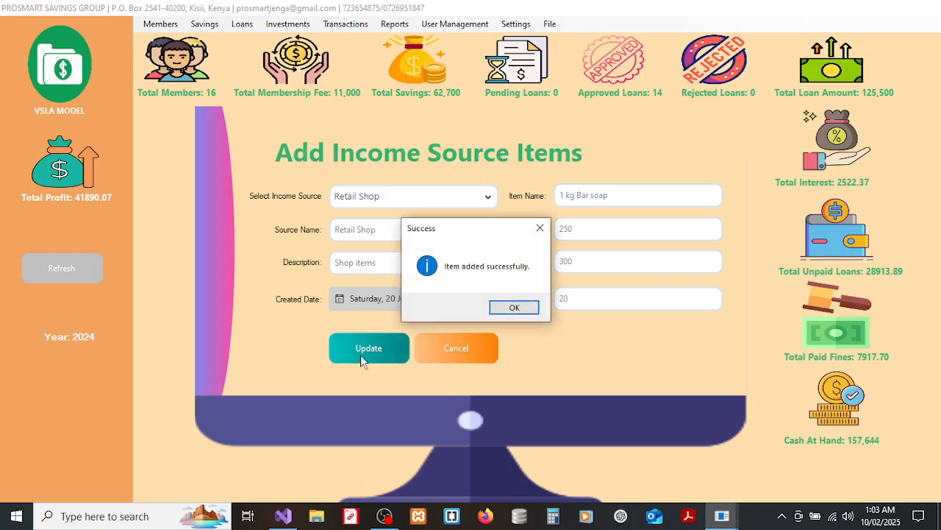
click(498, 310)
click(606, 228)
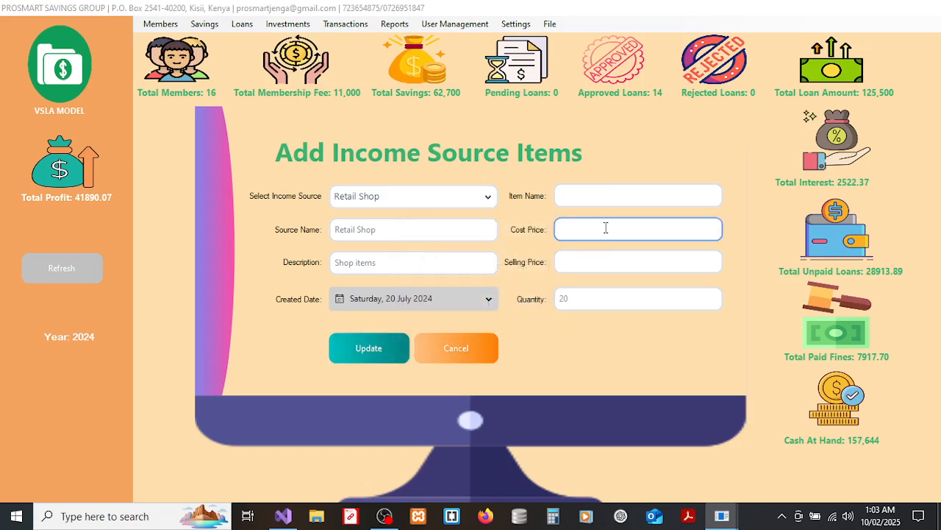
click(463, 350)
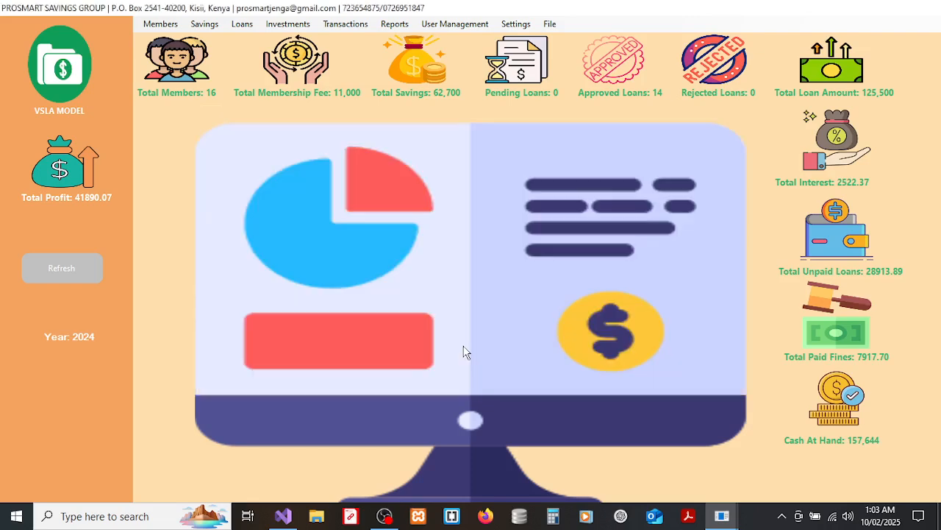
Load 1 kg Bar soap (250, 300, 20) in Update Income Source Items and cancel unchanged.
click(301, 30)
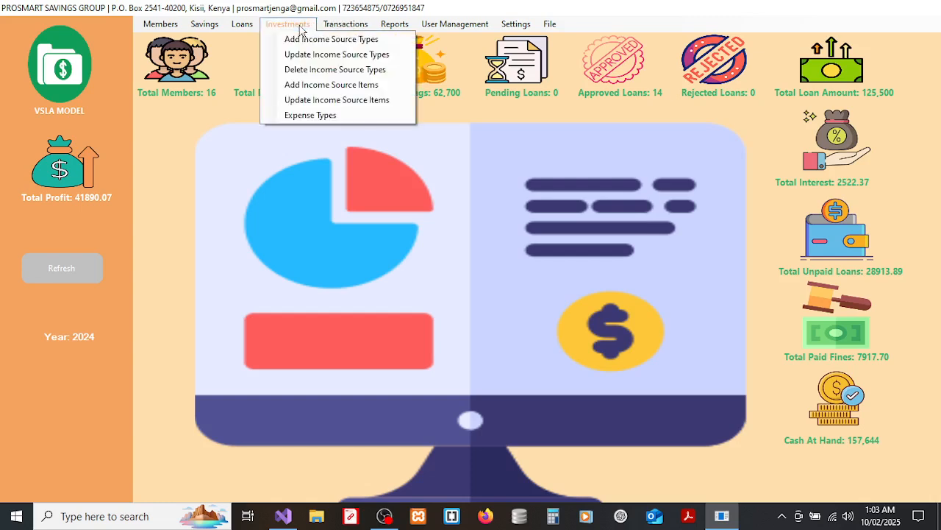
click(338, 99)
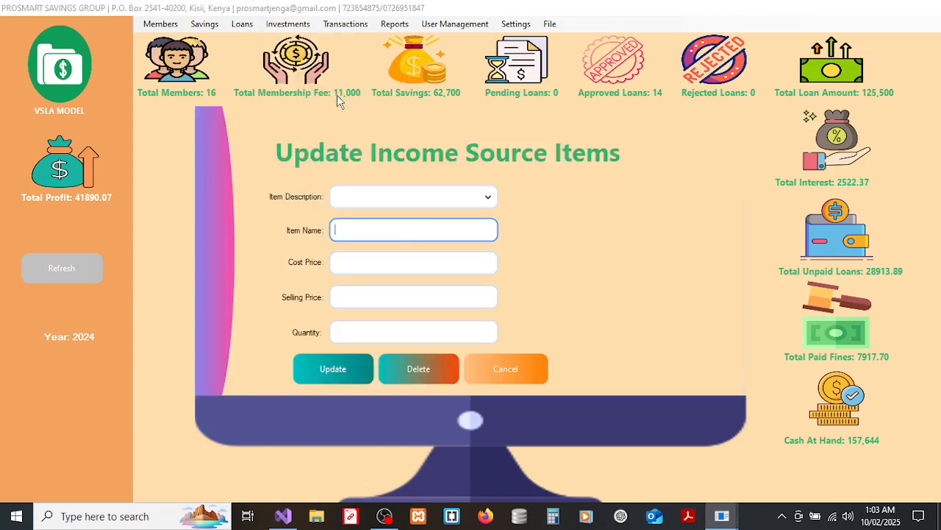
click(439, 199)
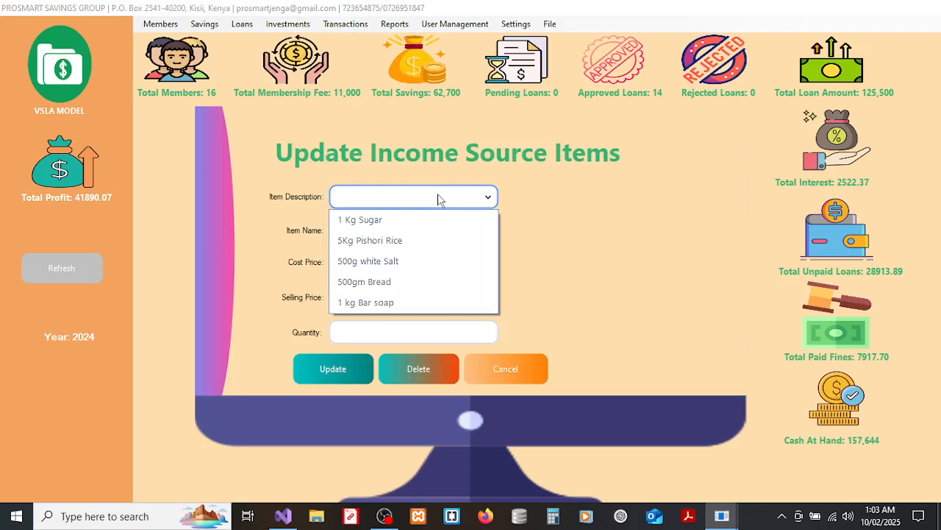
click(372, 303)
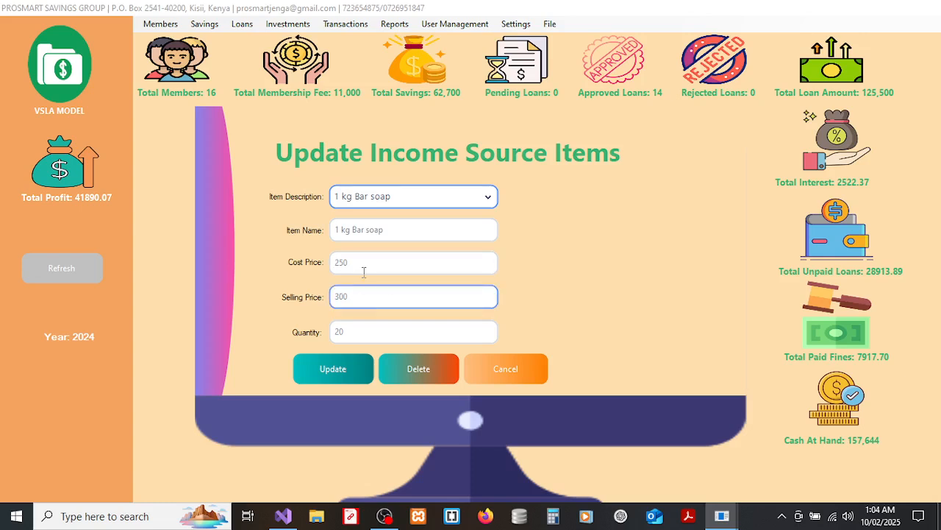
click(515, 373)
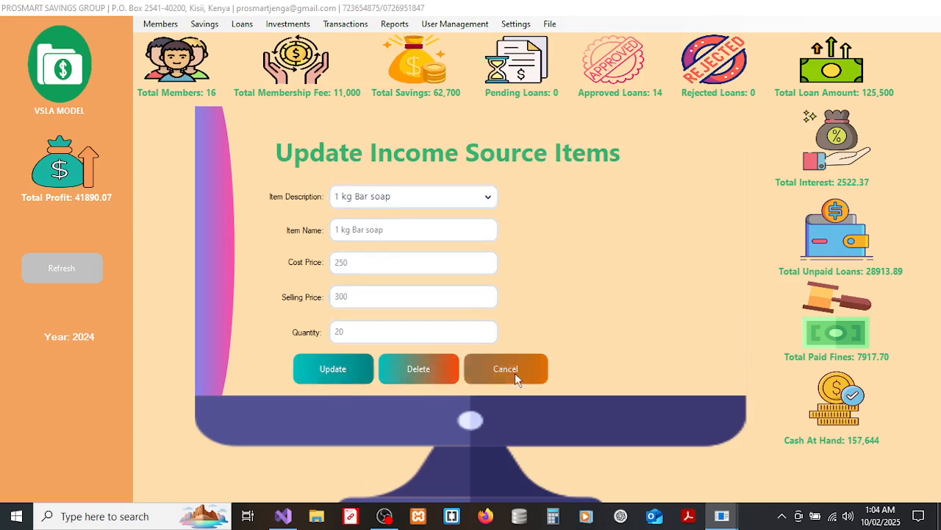
click(291, 22)
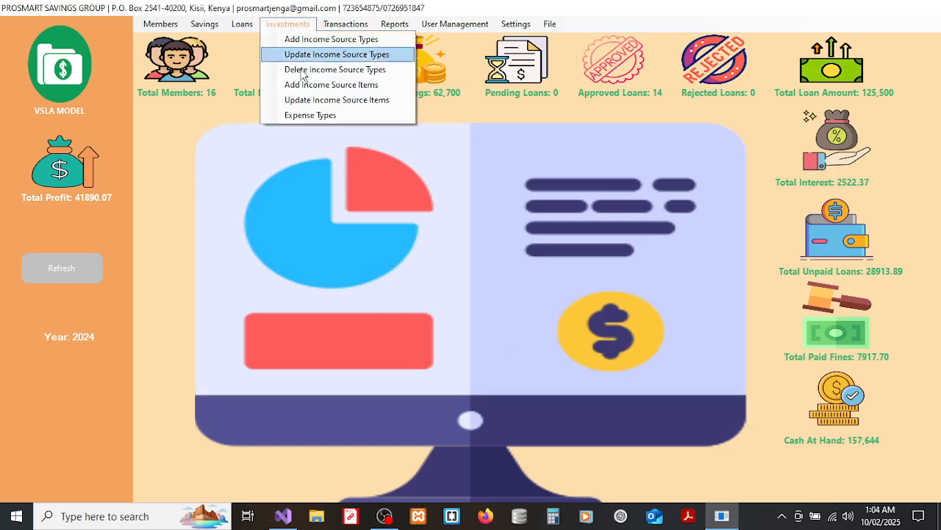
click(300, 115)
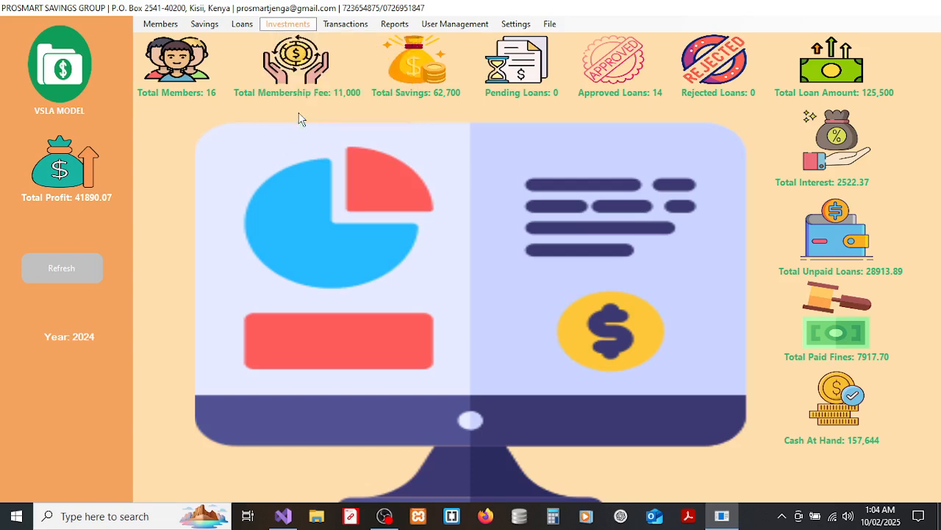
Enter 'Refreshment' as the expense type name, fixing the typo, and close the form.
click(392, 239)
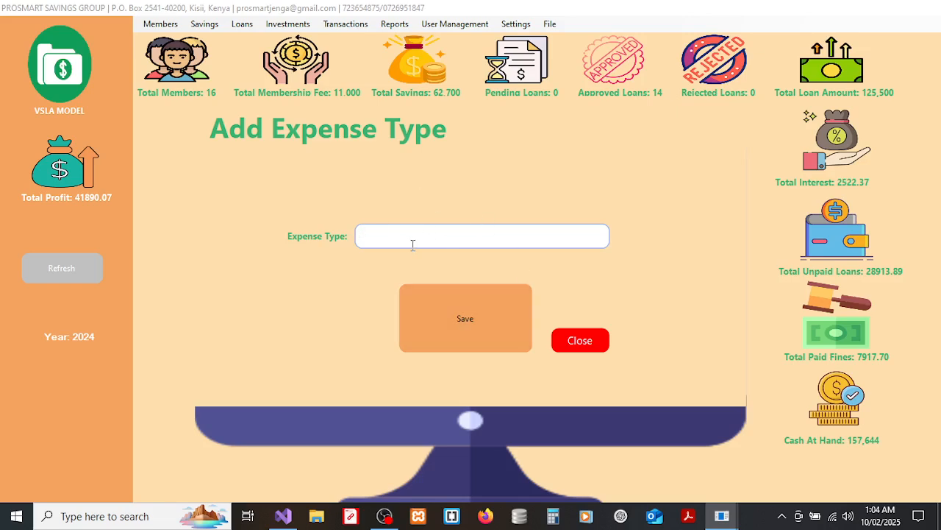
text(Refreshr)
key(BackSpace)
text(ment)
click(575, 341)
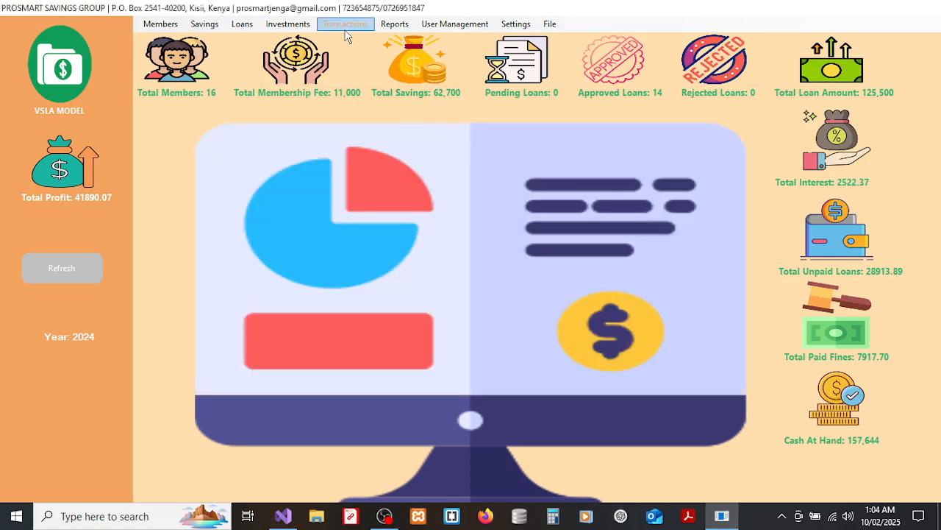
Start a sale record for 1 Kg Sugar with quantity 1.
click(303, 25)
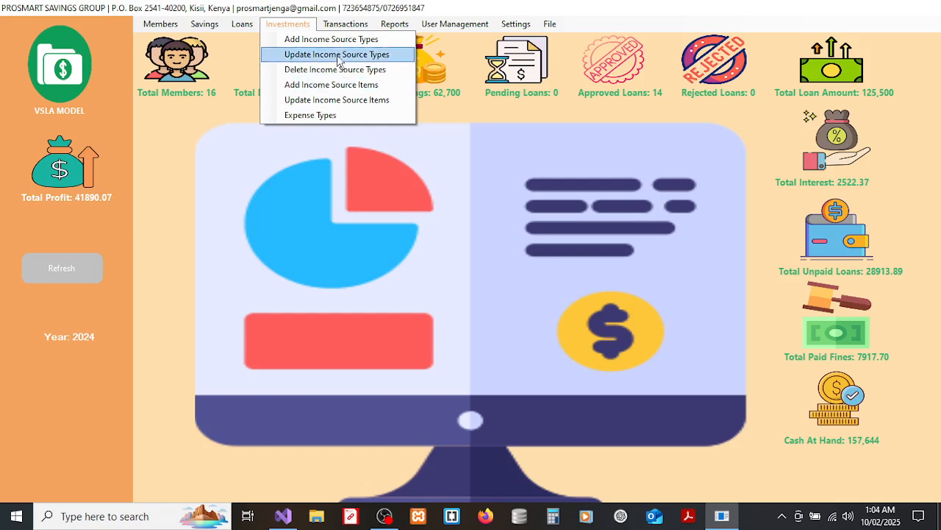
mouse_move(345, 26)
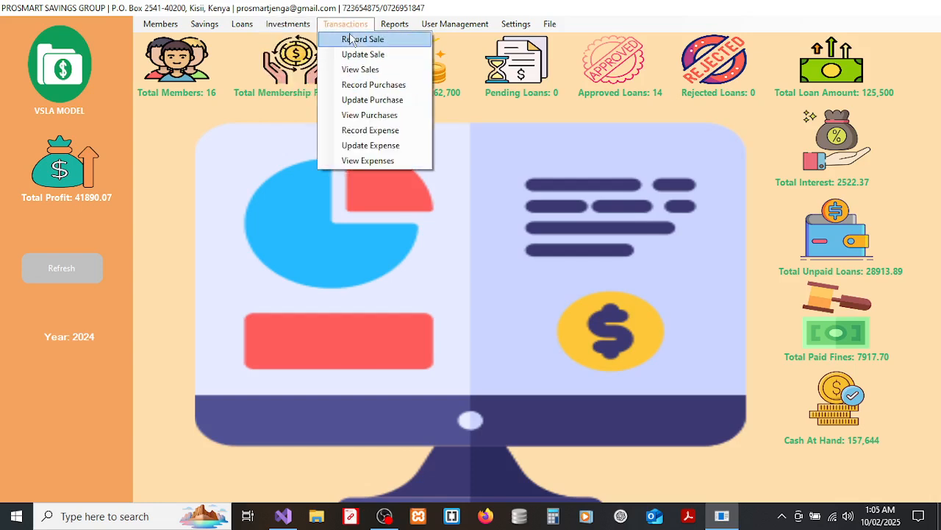
click(355, 39)
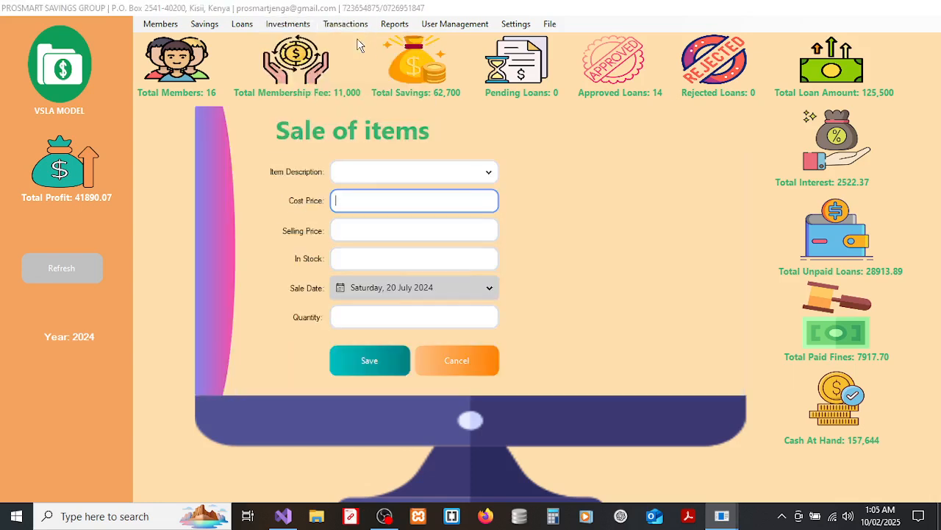
click(391, 176)
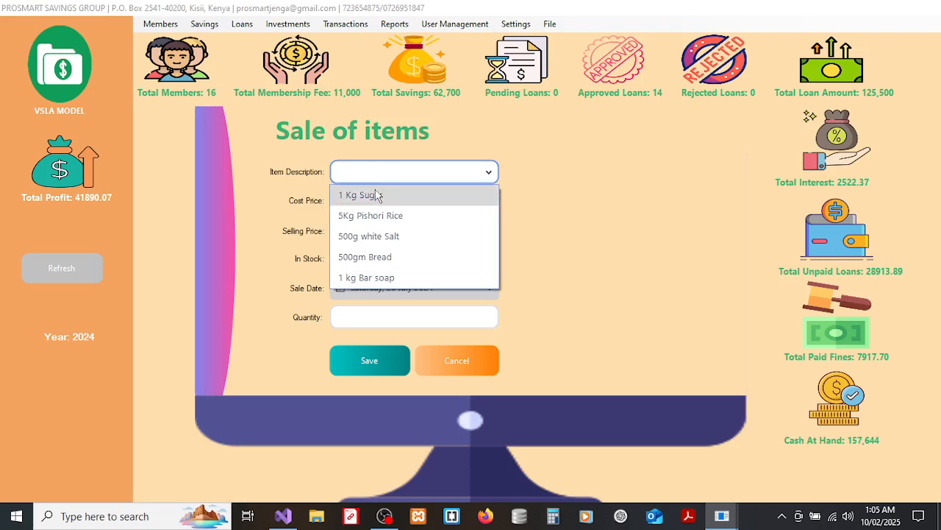
click(374, 192)
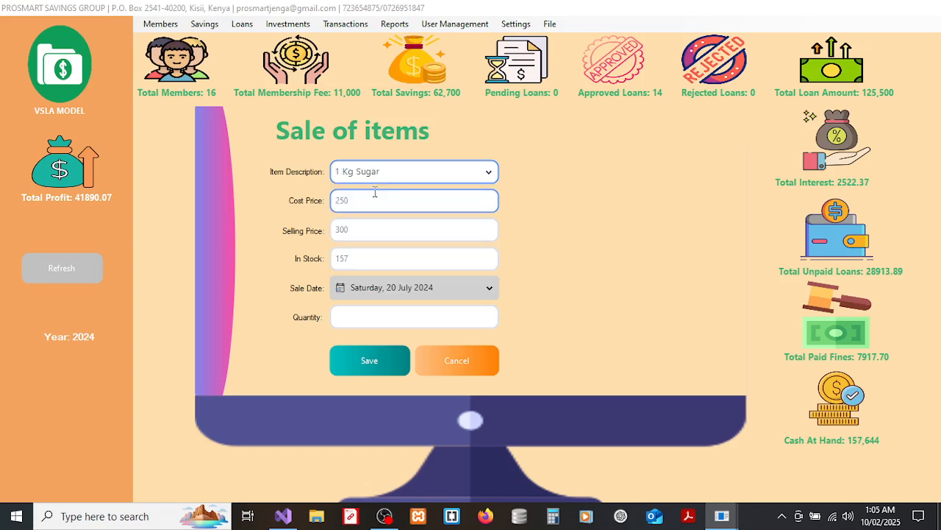
click(356, 318)
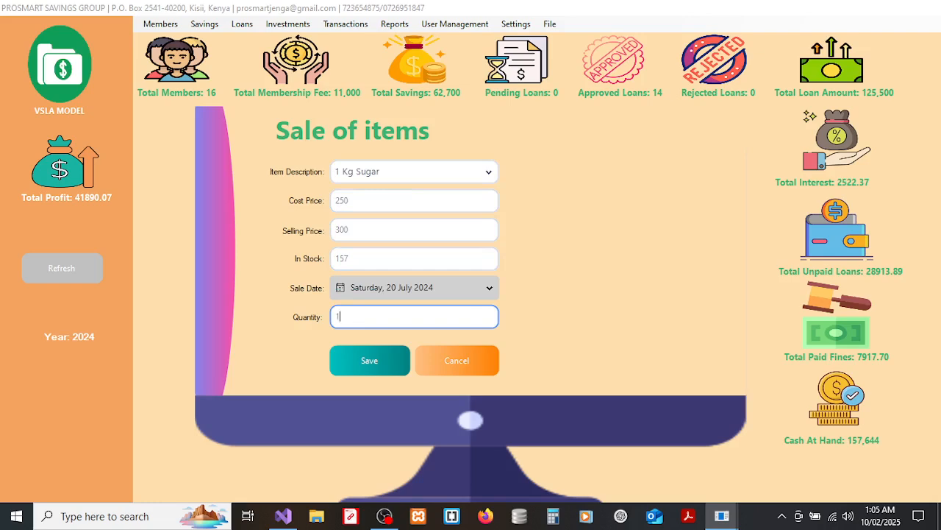
Date the sale 10 February 2025, save it, and close the sale form.
click(422, 290)
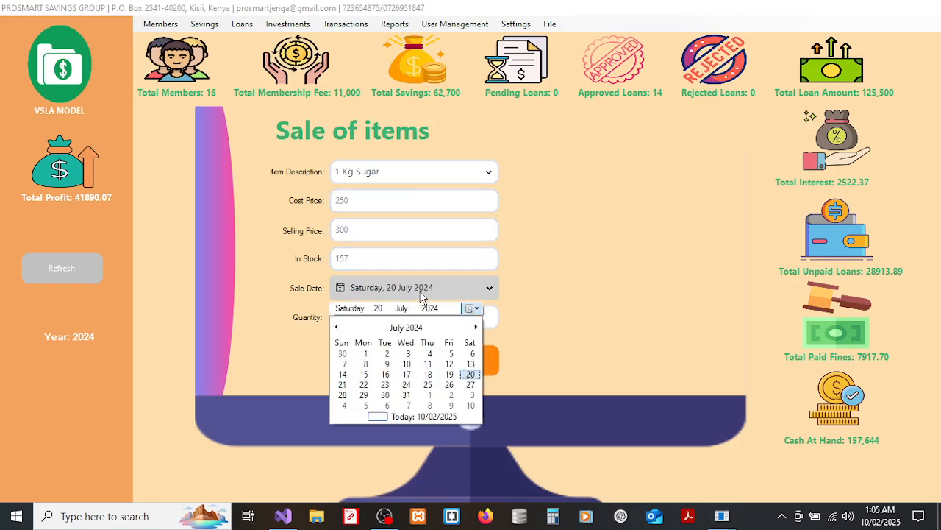
click(406, 416)
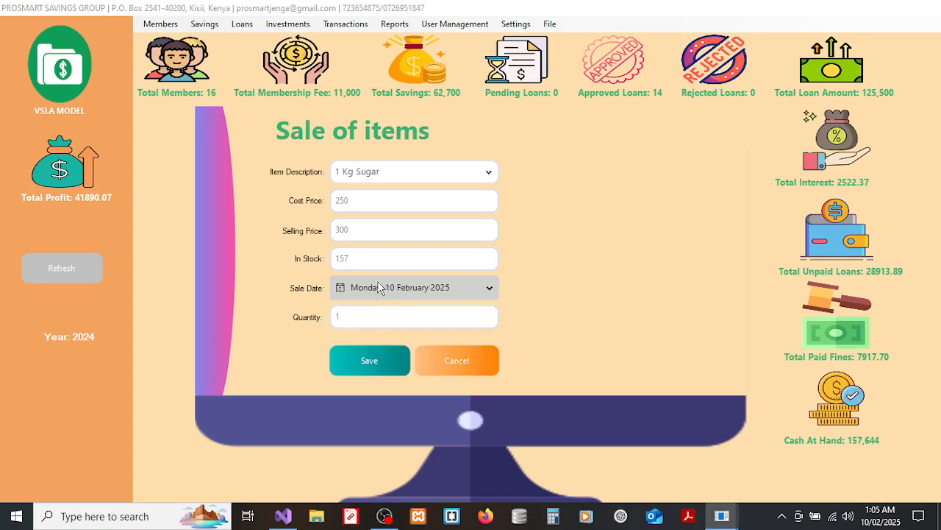
click(348, 367)
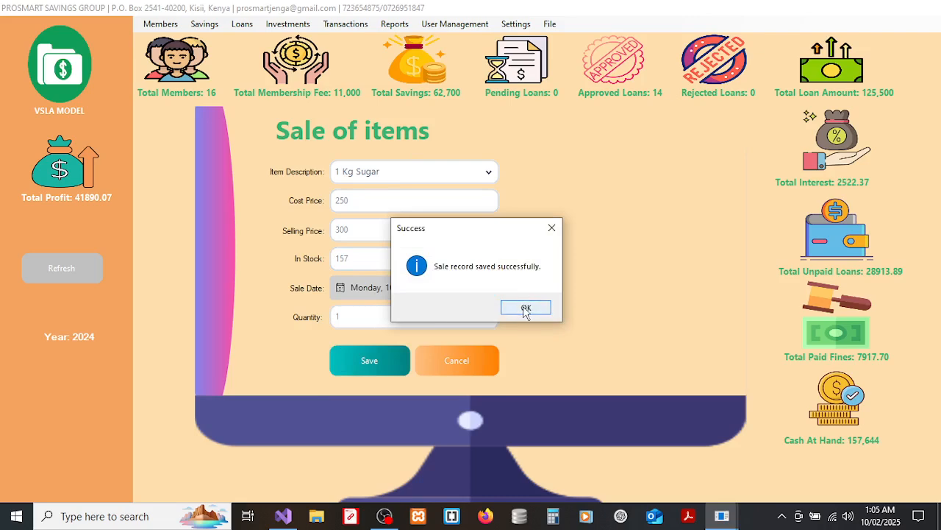
click(523, 307)
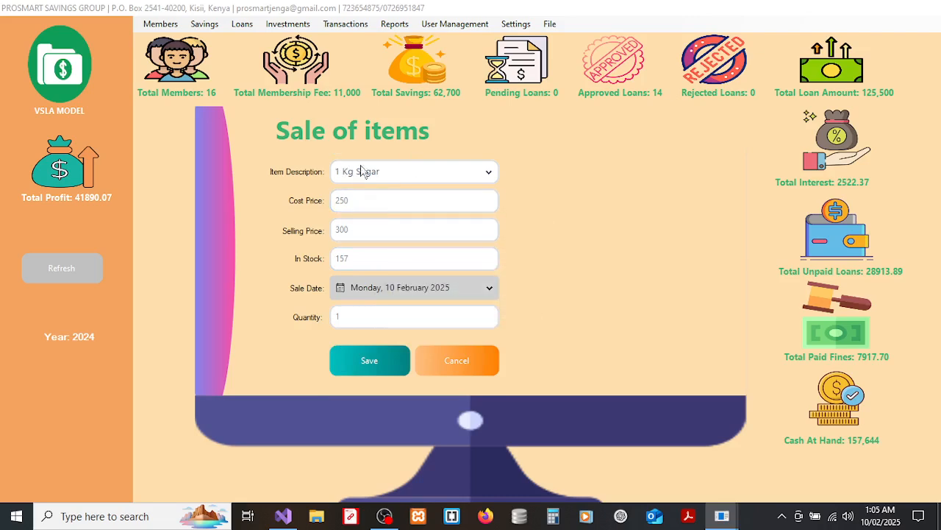
click(385, 324)
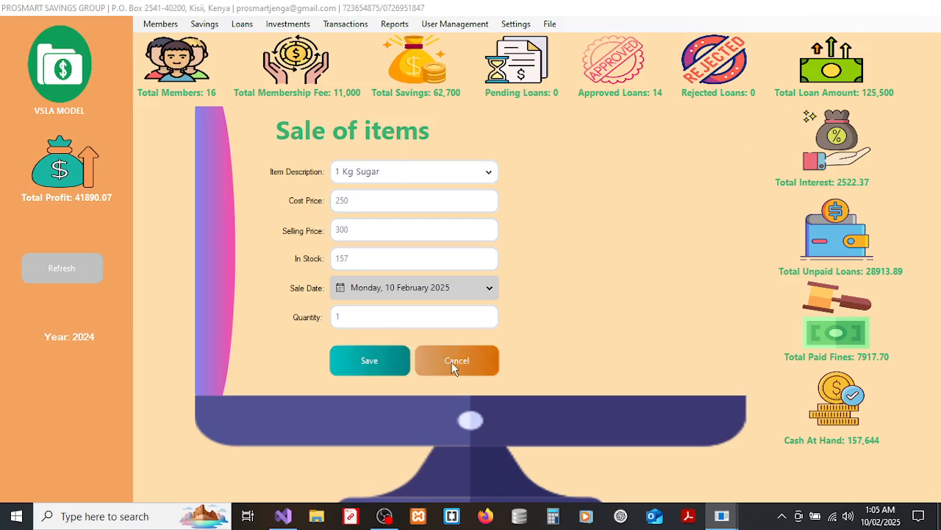
click(453, 365)
click(355, 25)
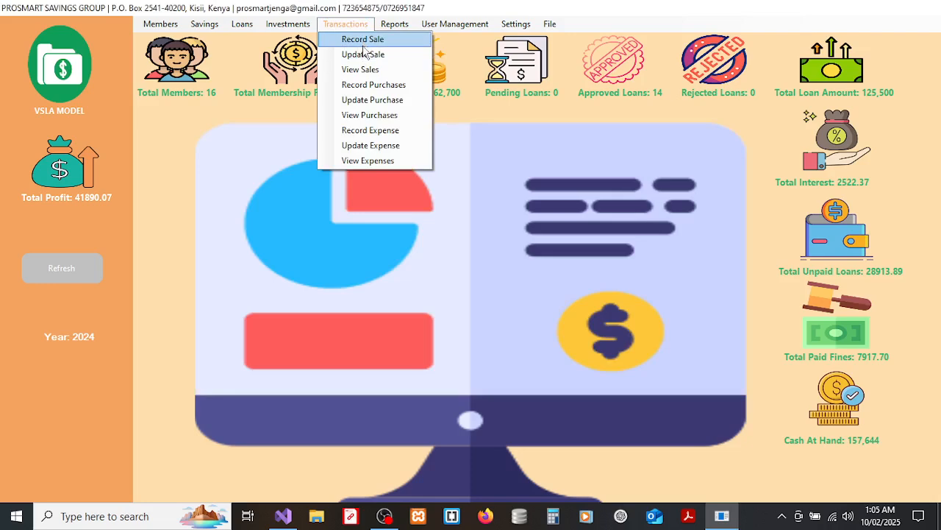
click(361, 55)
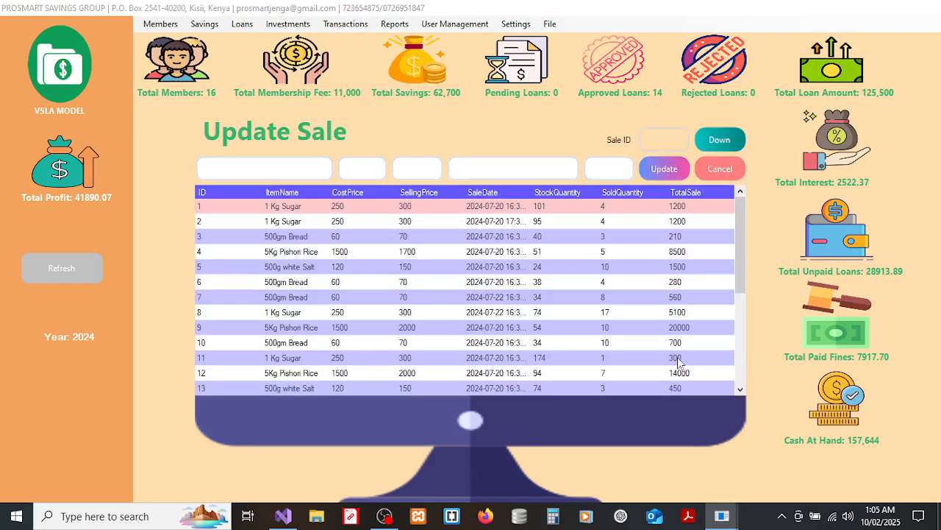
drag(742, 281, 736, 405)
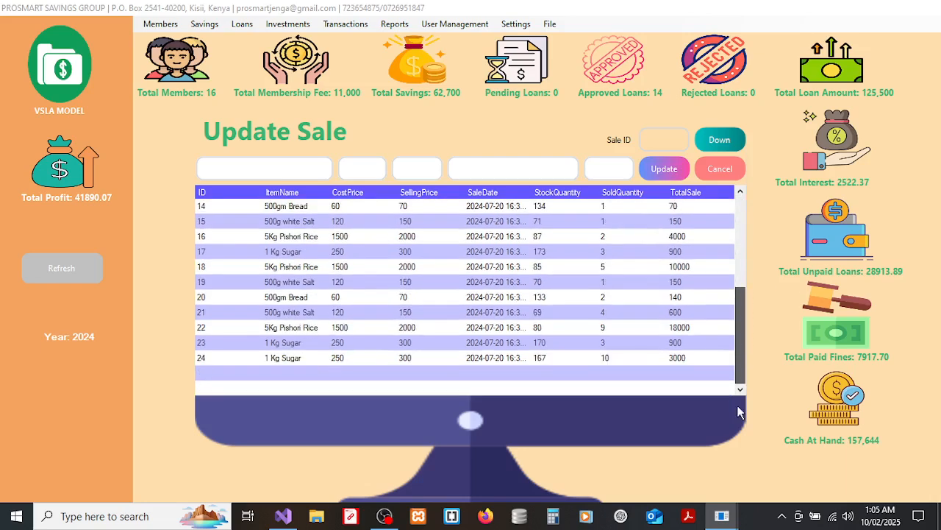
click(337, 359)
click(596, 173)
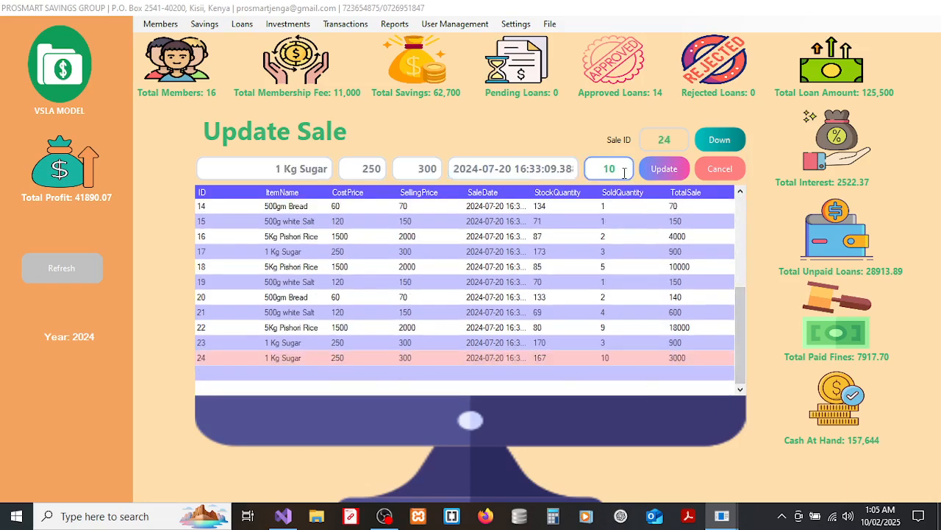
double_click(624, 172)
click(713, 163)
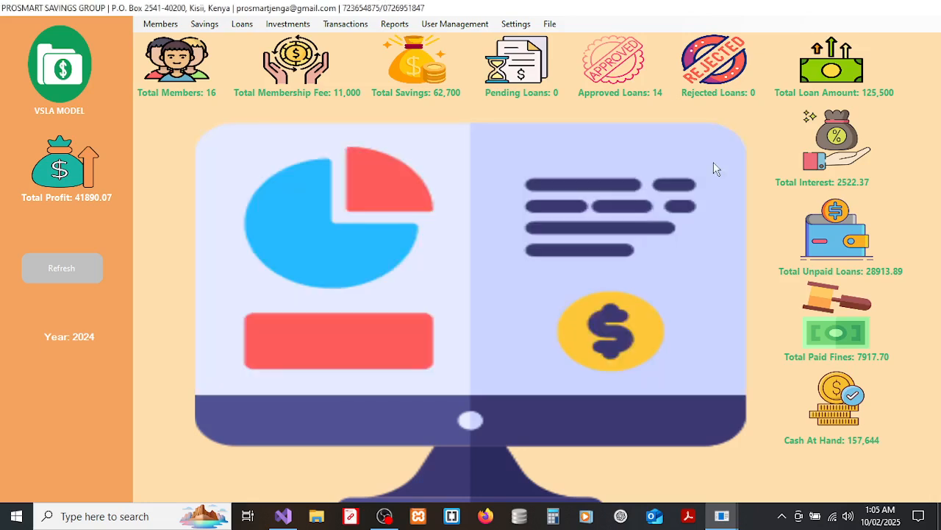
click(363, 27)
click(364, 71)
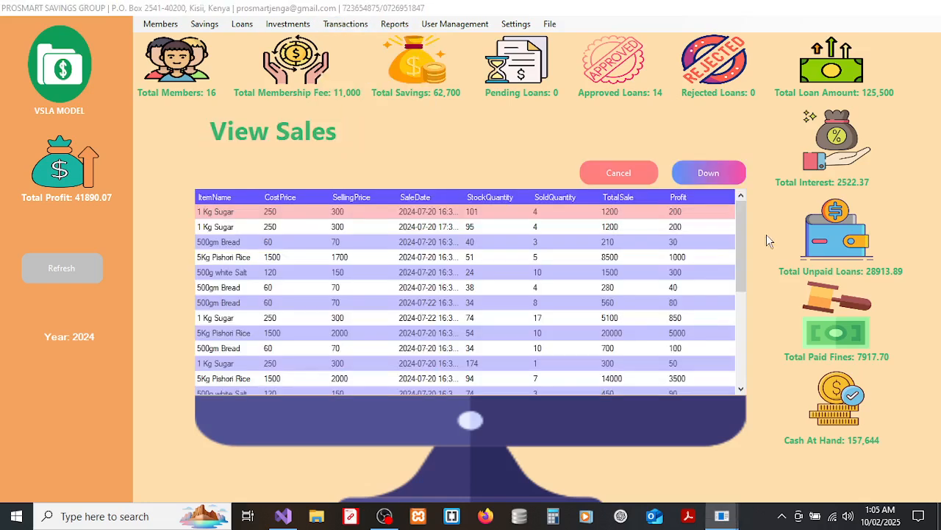
drag(744, 229, 741, 321)
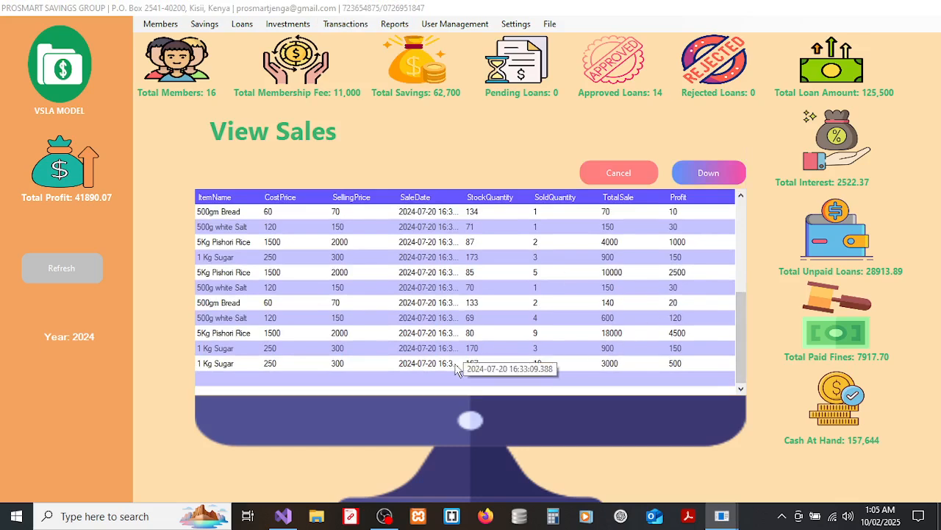
click(631, 172)
click(355, 25)
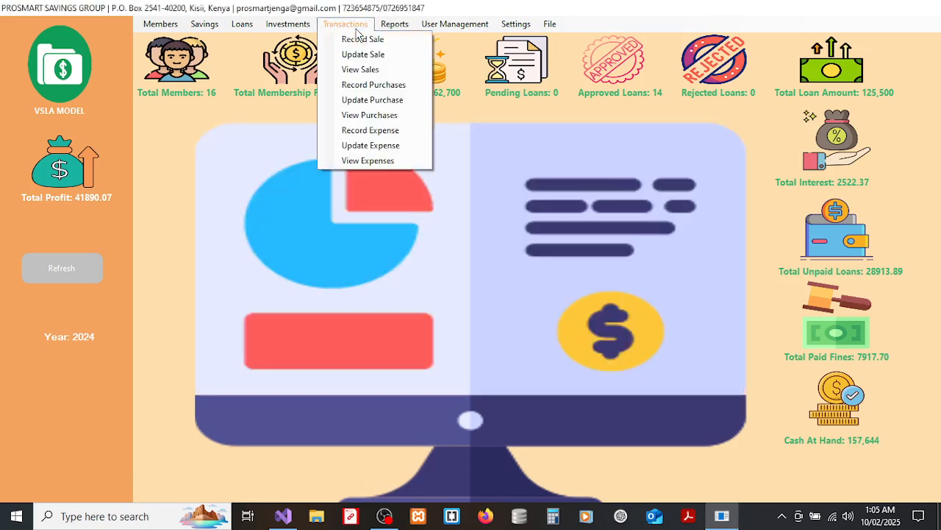
Enter a new purchase dated today for 5 units of 1 kg Bar soap at 250 each.
click(358, 84)
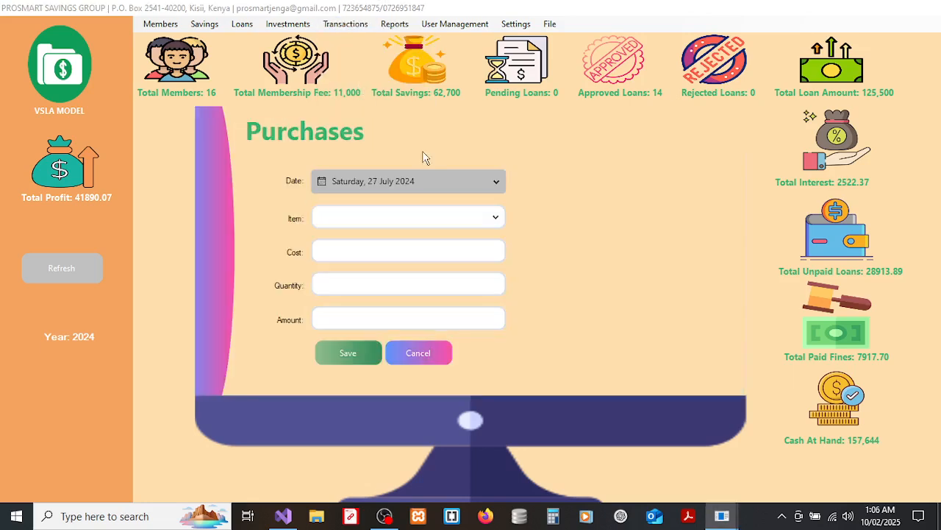
click(412, 184)
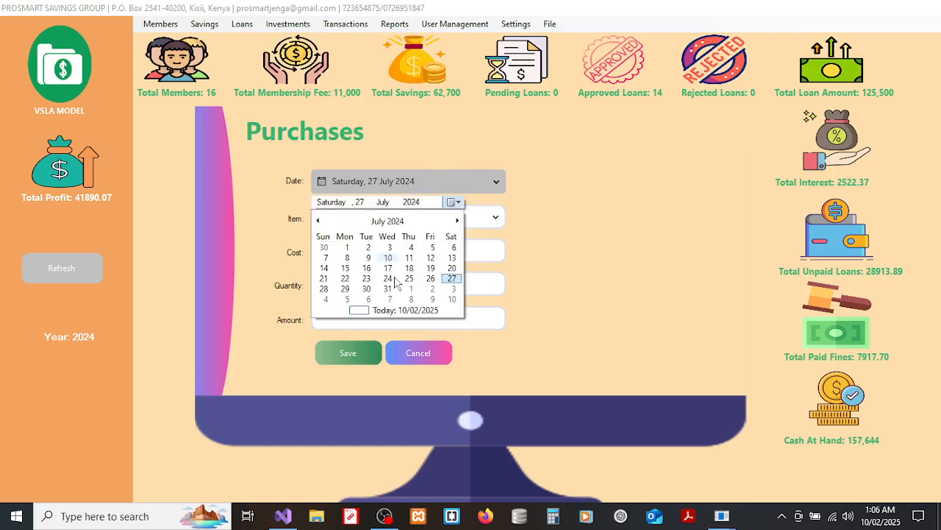
click(390, 307)
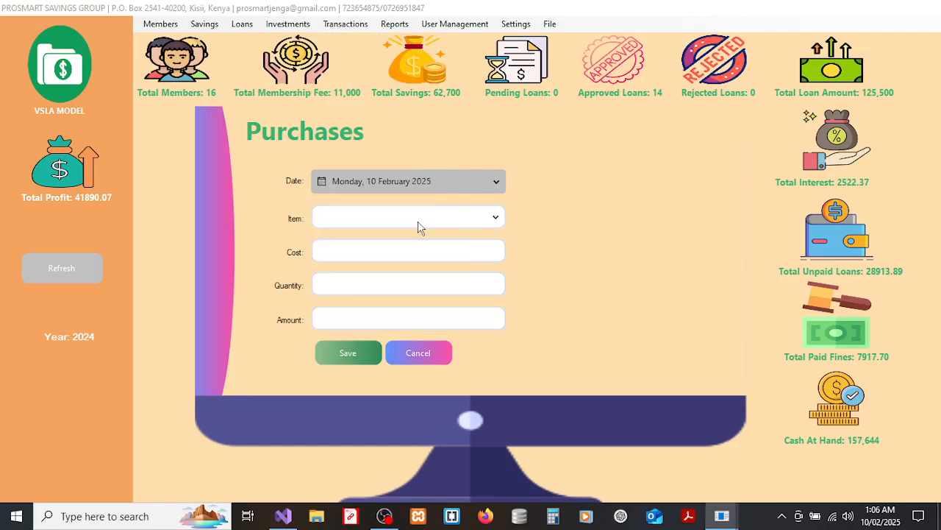
click(418, 225)
click(368, 325)
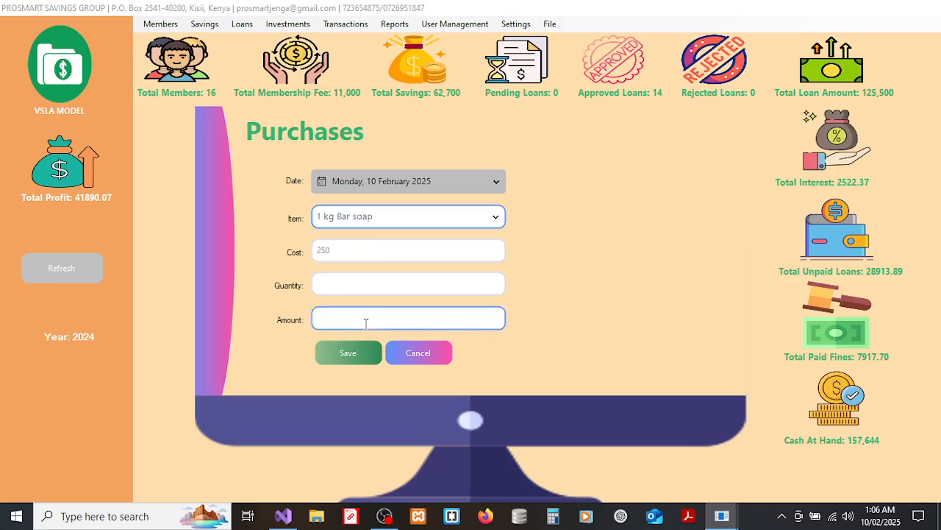
click(352, 278)
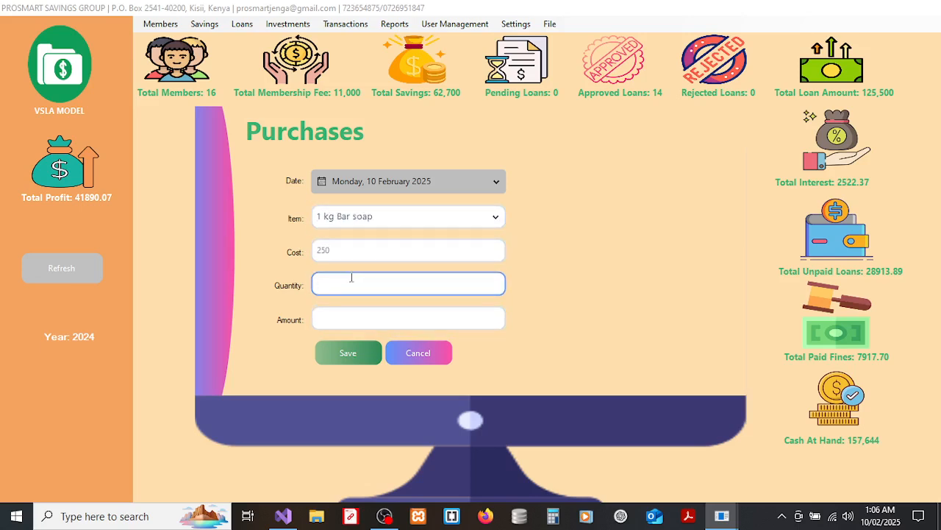
text(5)
click(333, 253)
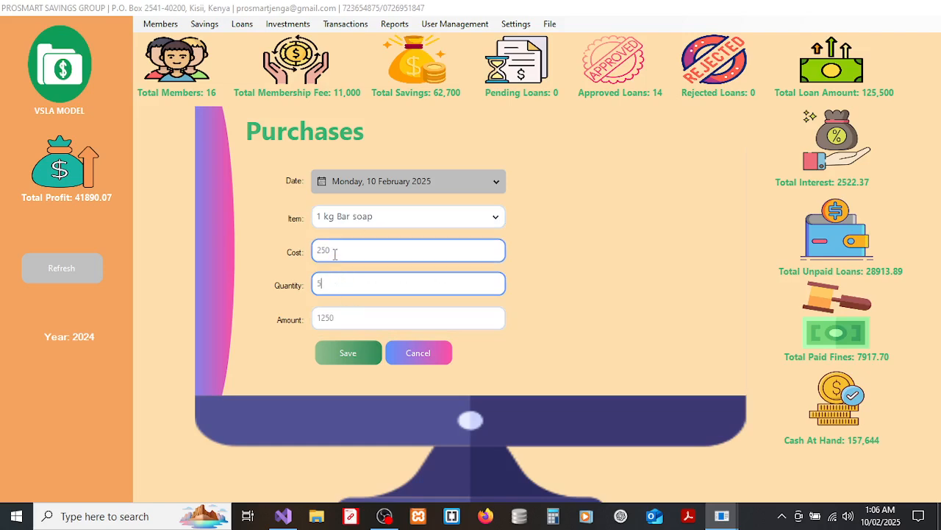
key(Tab)
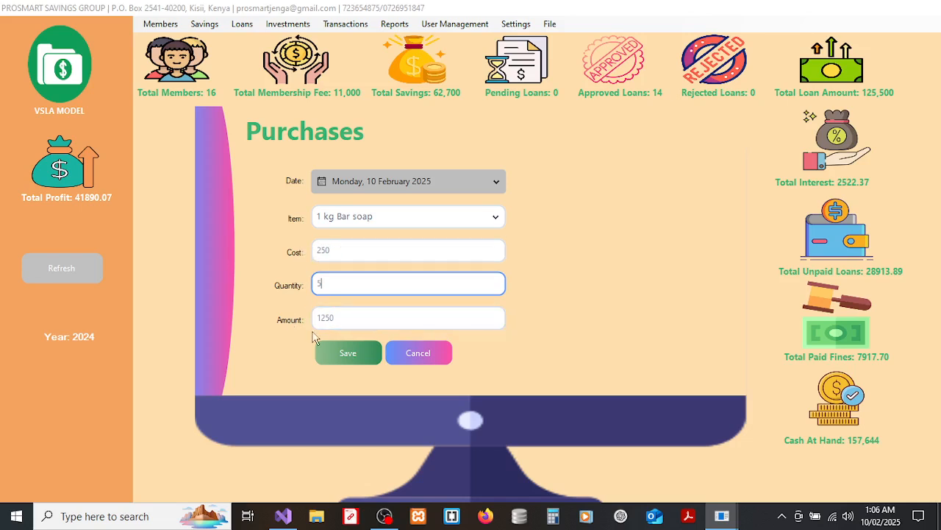
Save the 1250 bar soap purchase and close the Purchases form.
click(338, 345)
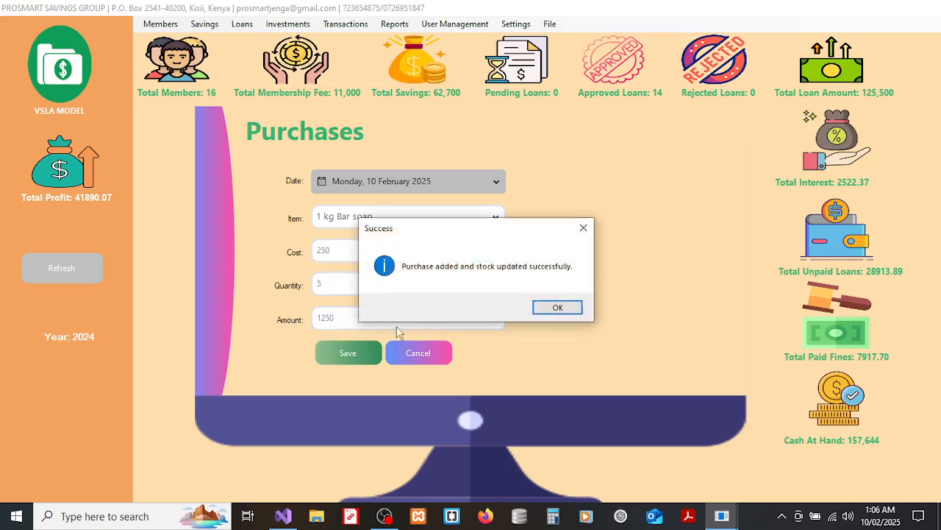
click(563, 309)
click(428, 354)
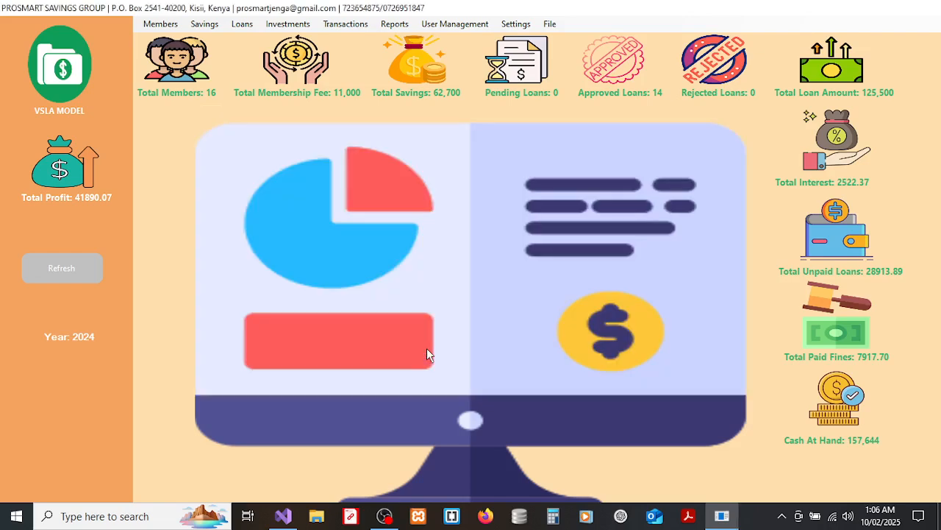
click(370, 28)
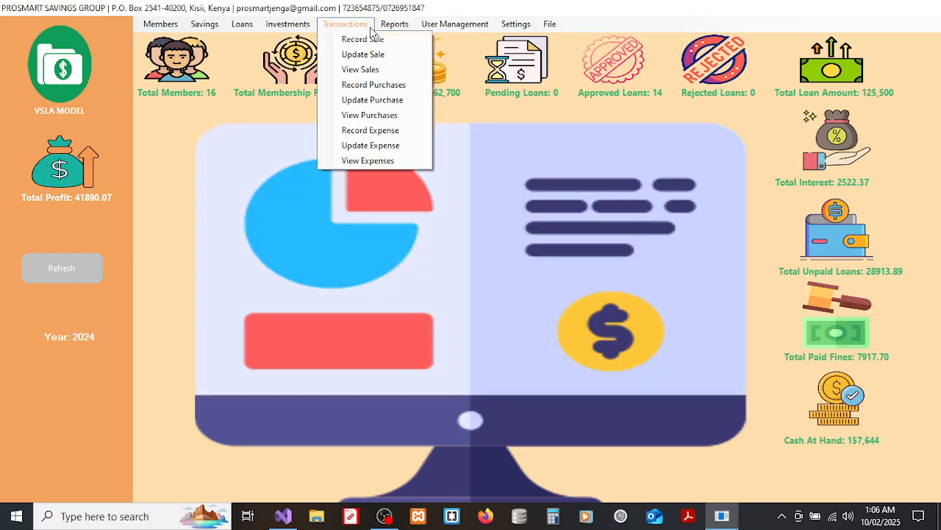
click(370, 100)
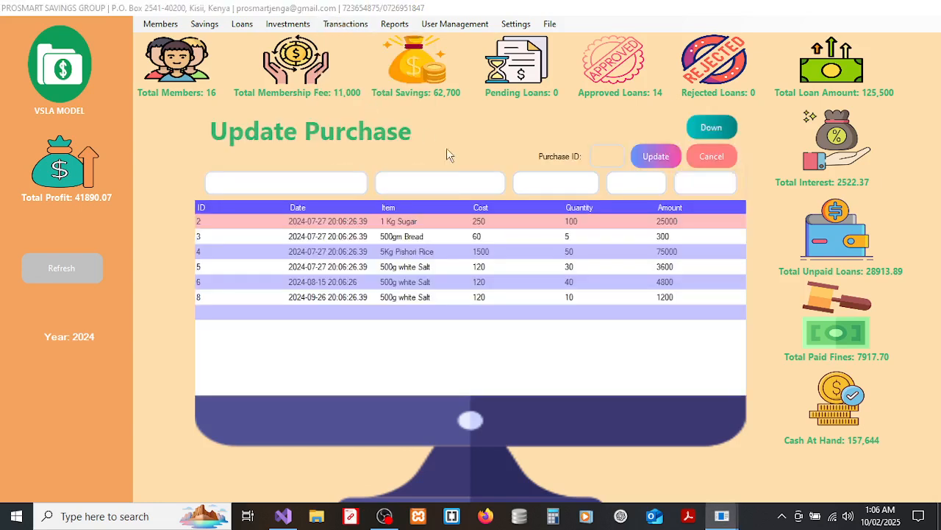
click(477, 297)
click(647, 179)
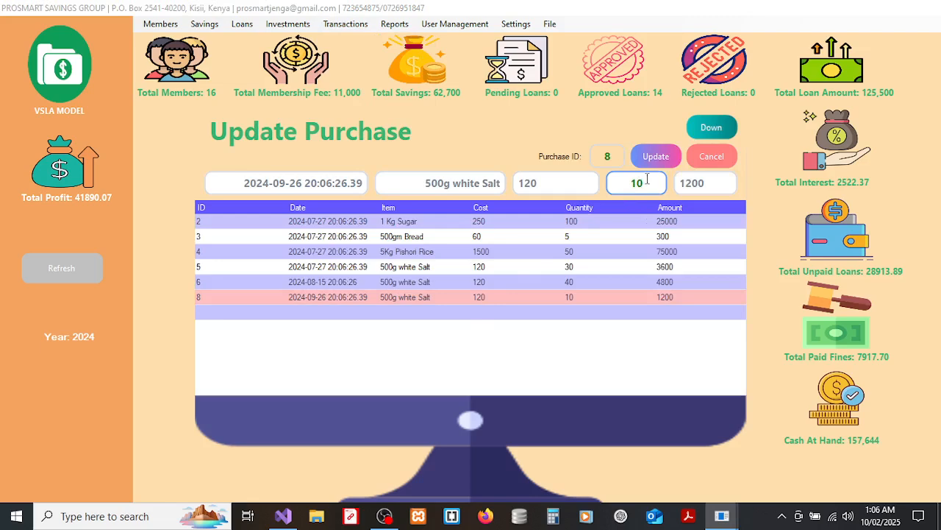
click(708, 157)
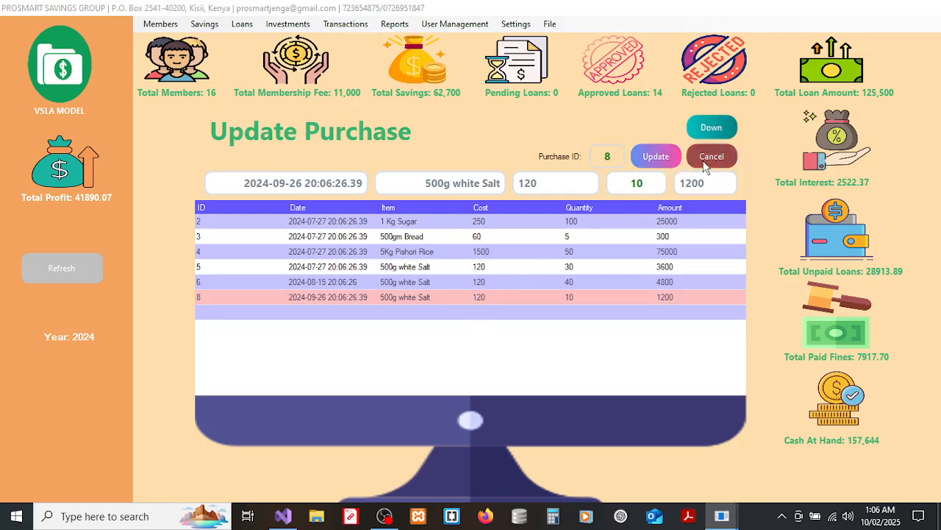
click(340, 25)
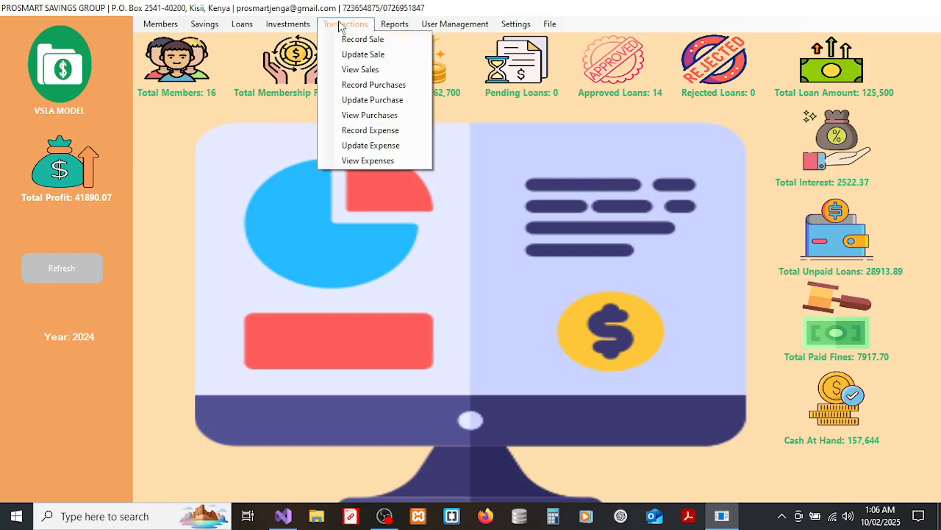
click(369, 117)
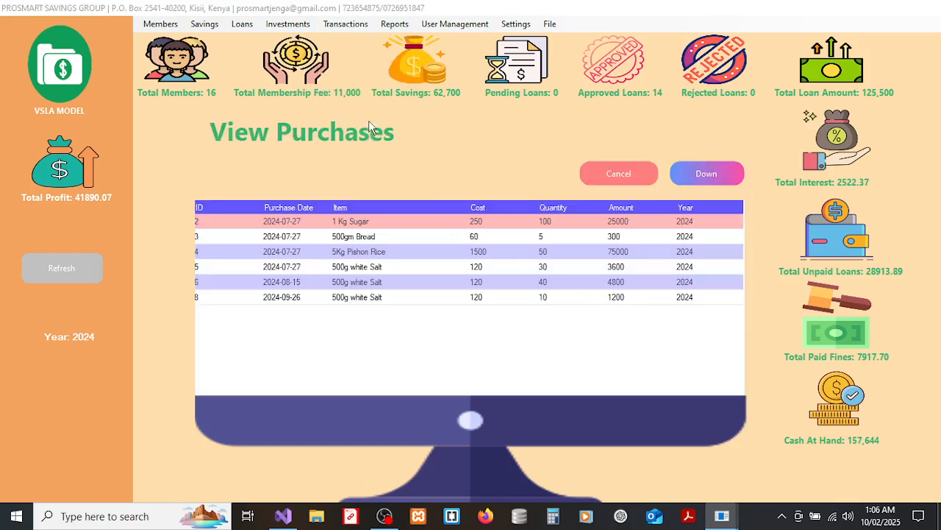
click(632, 183)
click(352, 24)
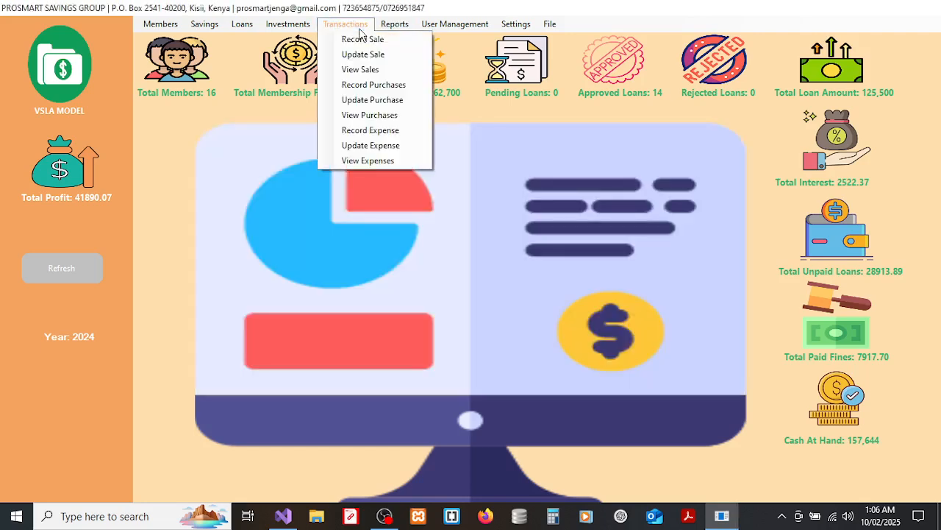
Start a new expense dated today with expense type Repair.
click(368, 132)
click(412, 203)
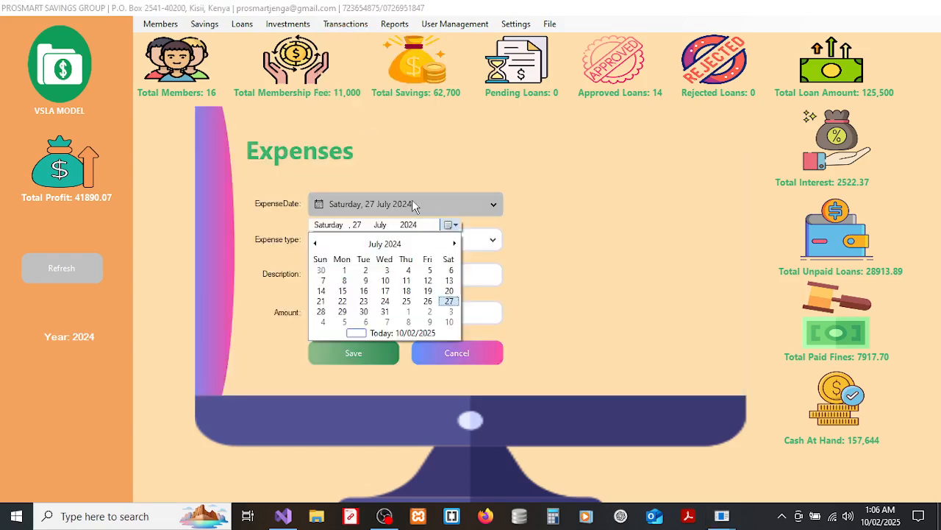
click(406, 335)
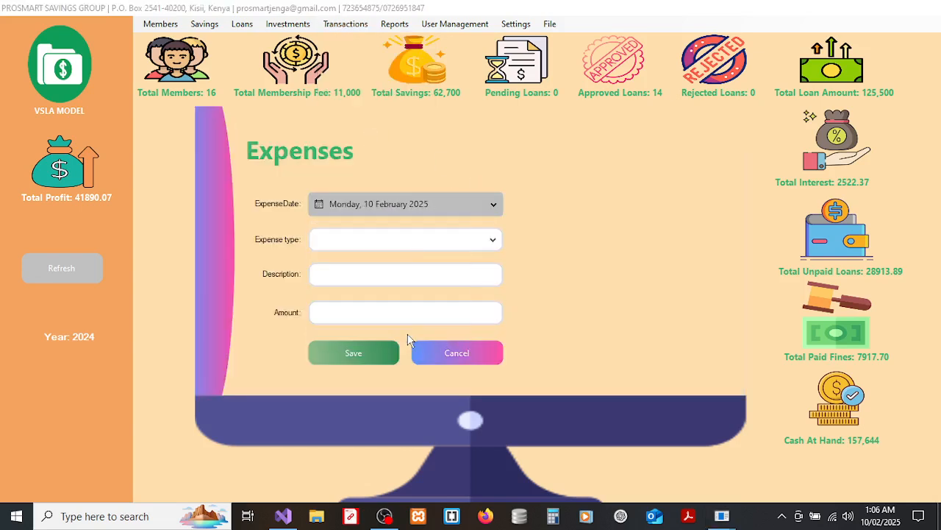
click(403, 245)
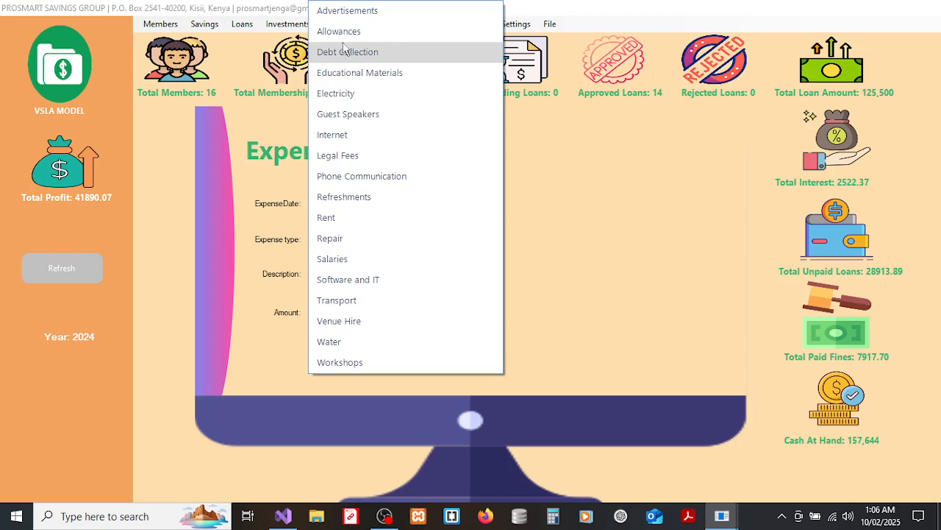
click(361, 237)
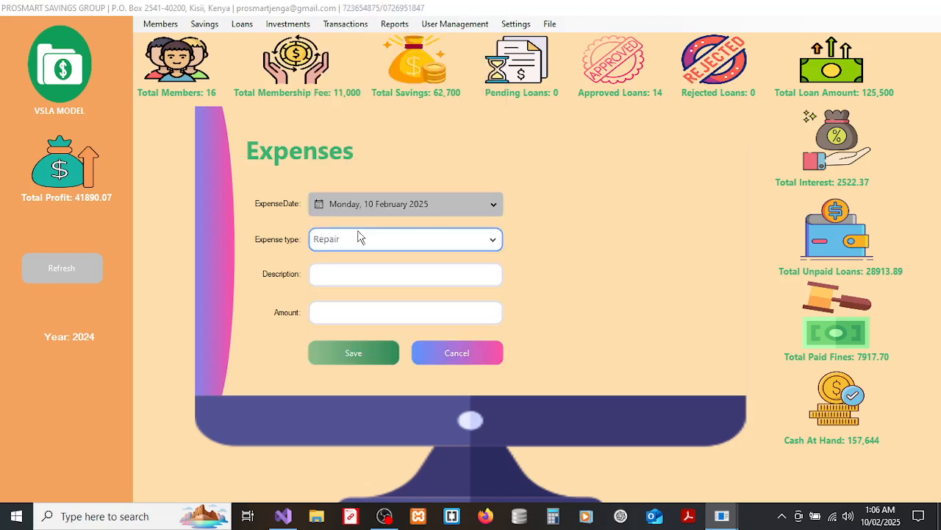
Describe it as 'Repair to shop door' with amount 1500, save it and close the form.
click(358, 273)
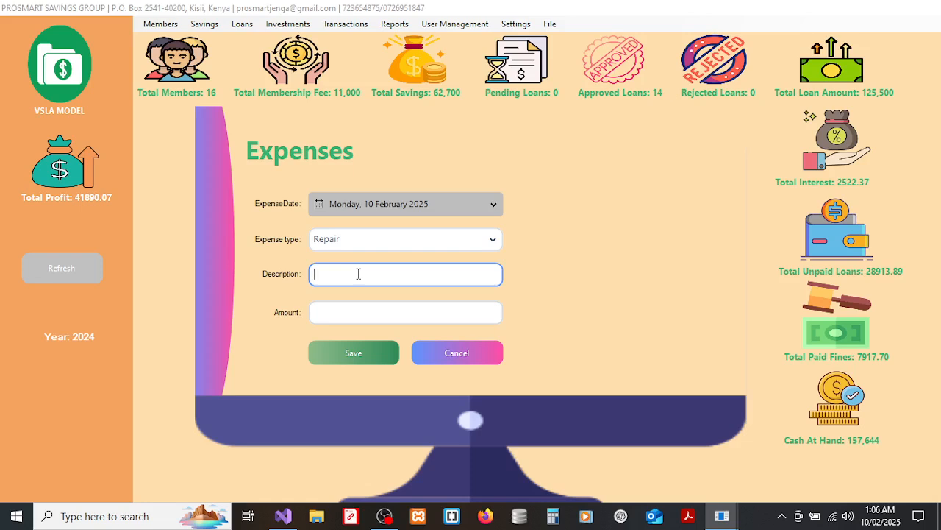
text(Repair to shop door)
click(332, 312)
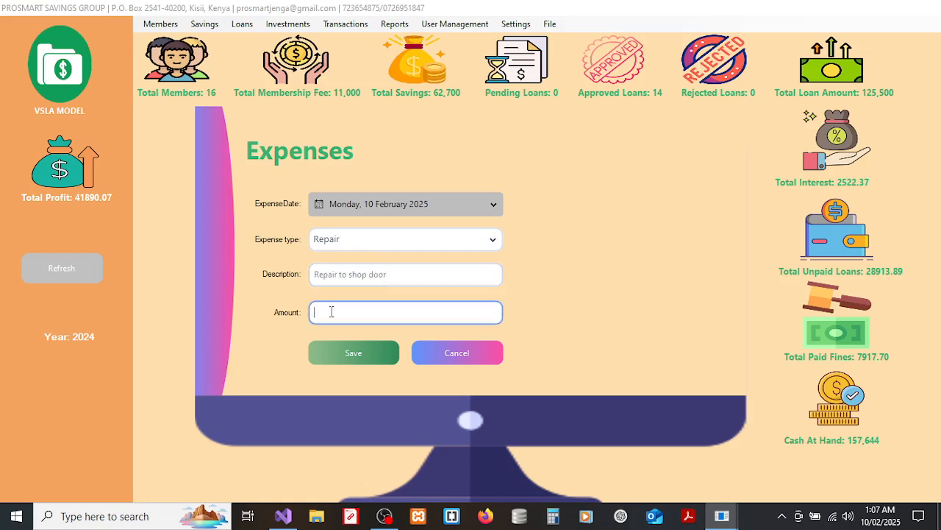
text(1500)
click(347, 353)
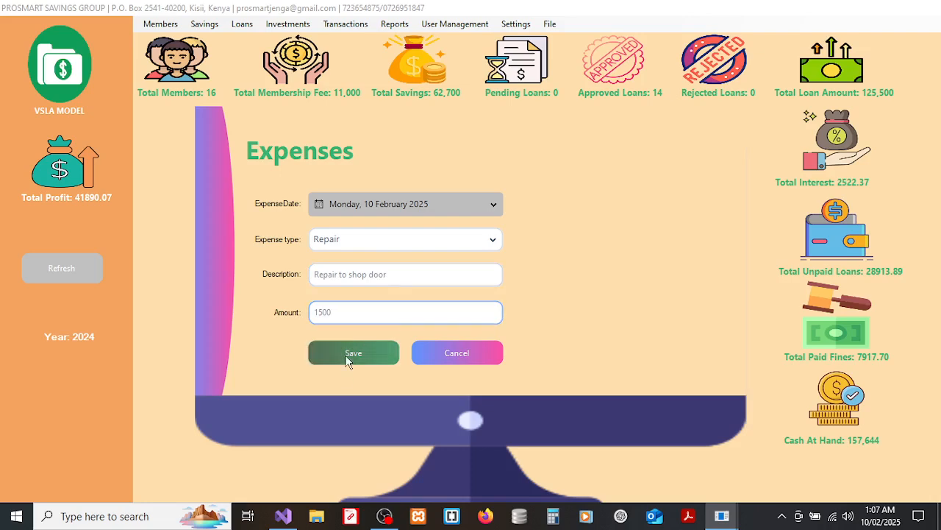
click(521, 307)
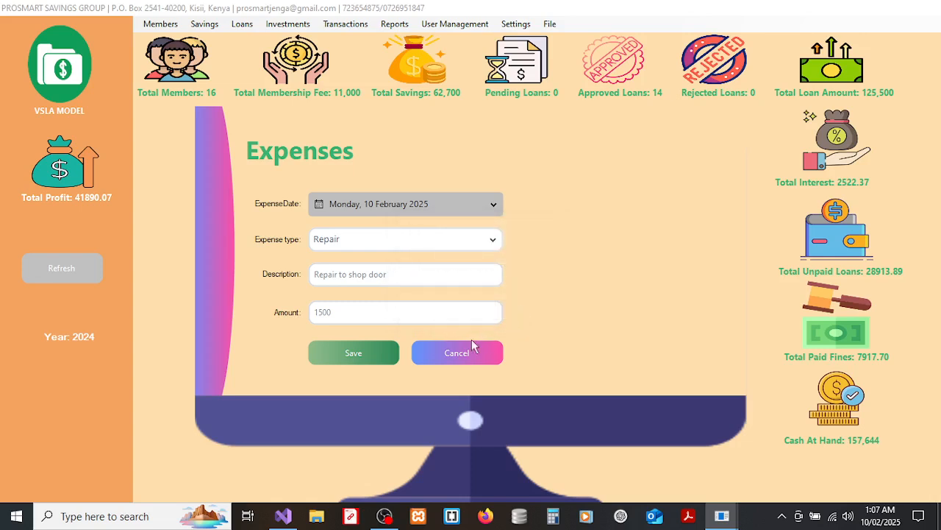
click(457, 353)
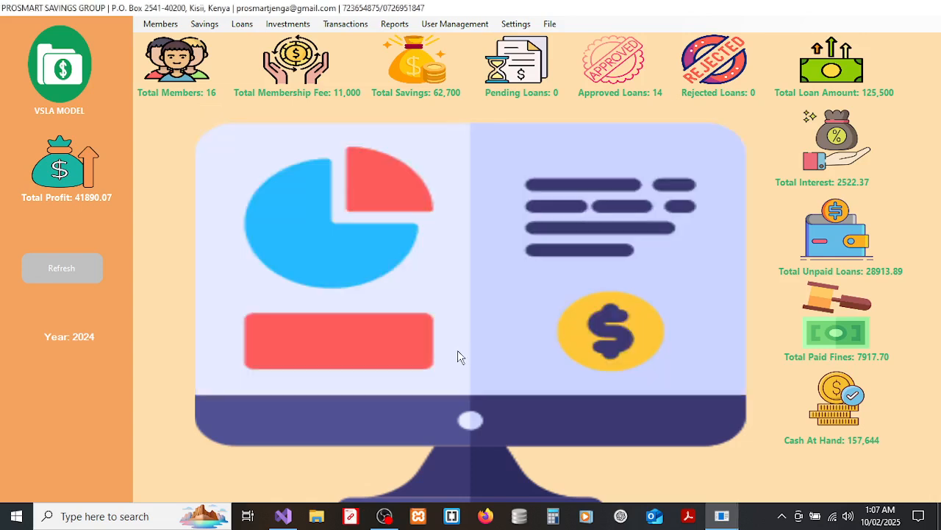
Open View Expenses from Transactions, listing Transport 500, Internet 4500 and Legal fees 2500.
click(348, 25)
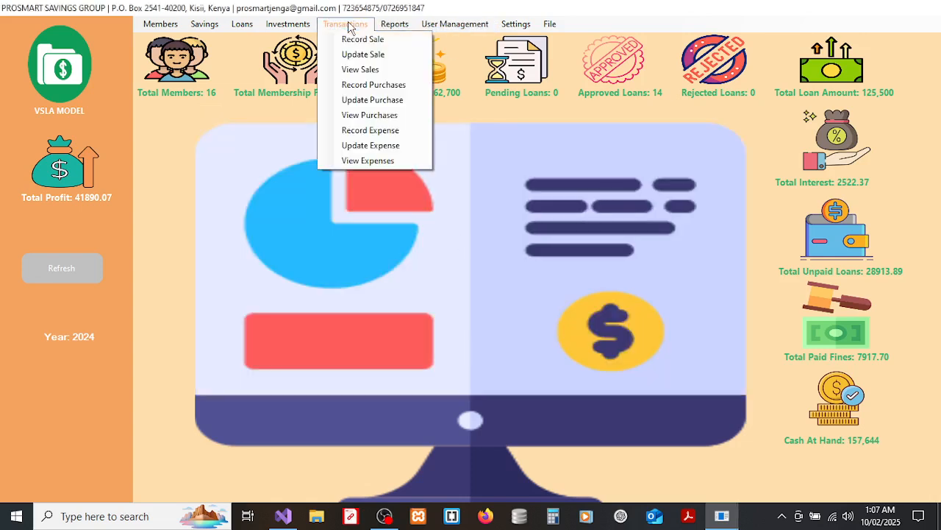
click(370, 159)
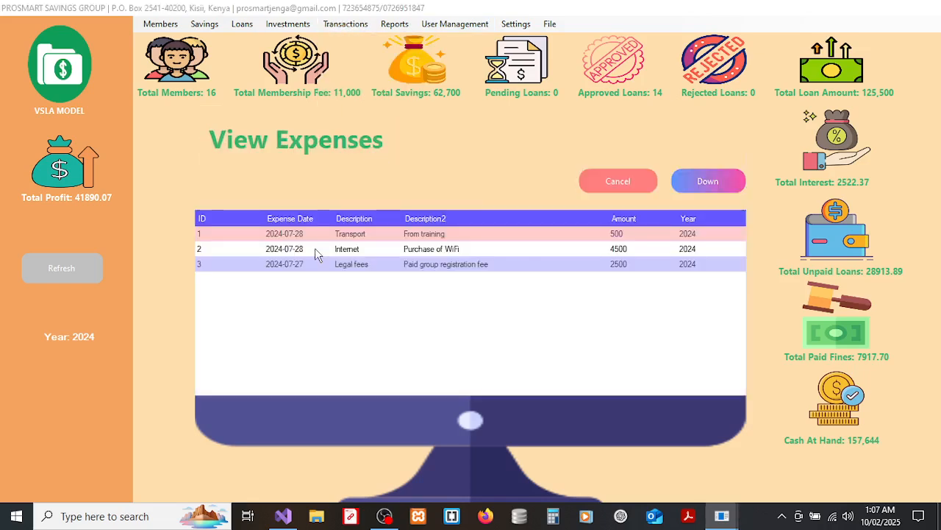
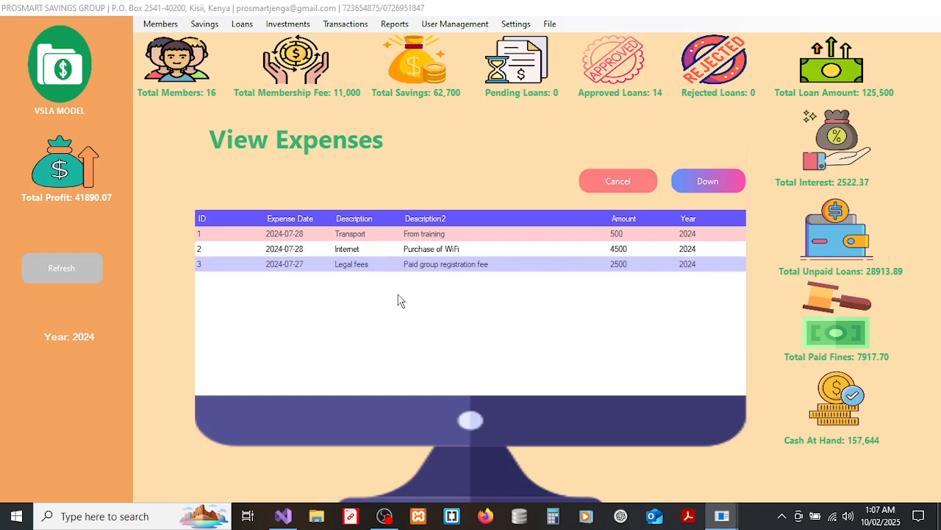
Close the View Expenses list and bring up the Transactions menu.
click(634, 182)
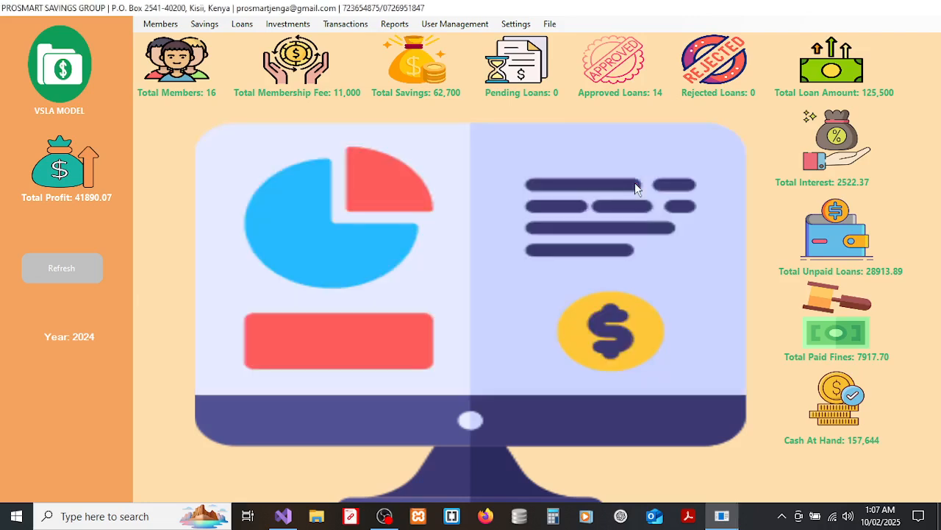
click(360, 26)
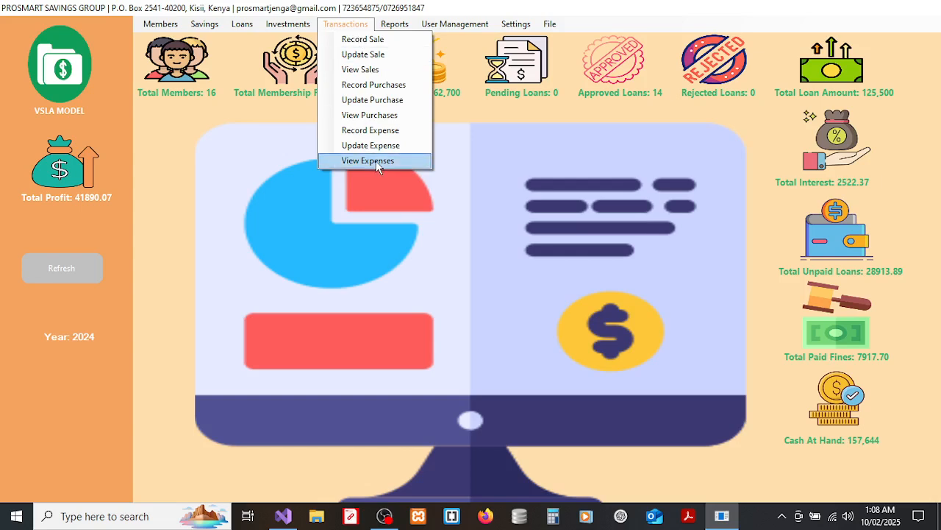
Generate the Yearly General Savings Report for year 2024 and open the saved PDF.
mouse_move(401, 25)
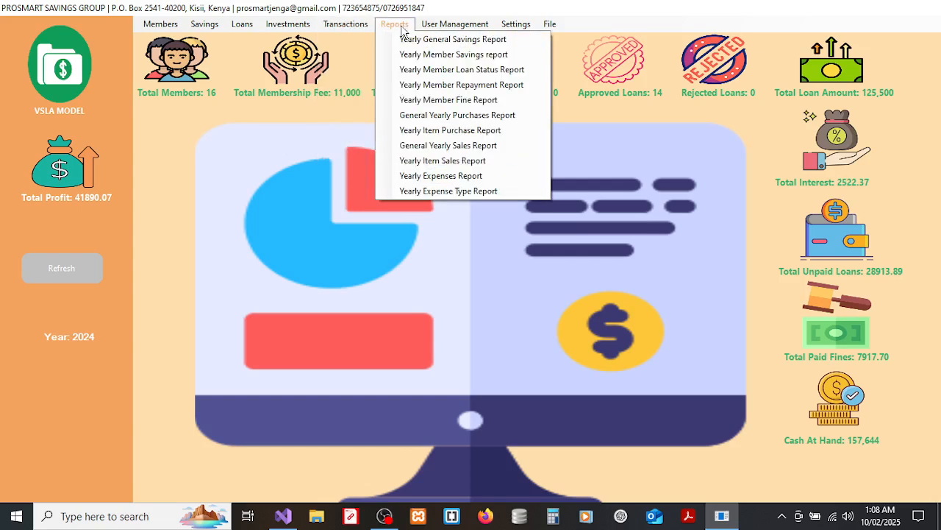
click(409, 40)
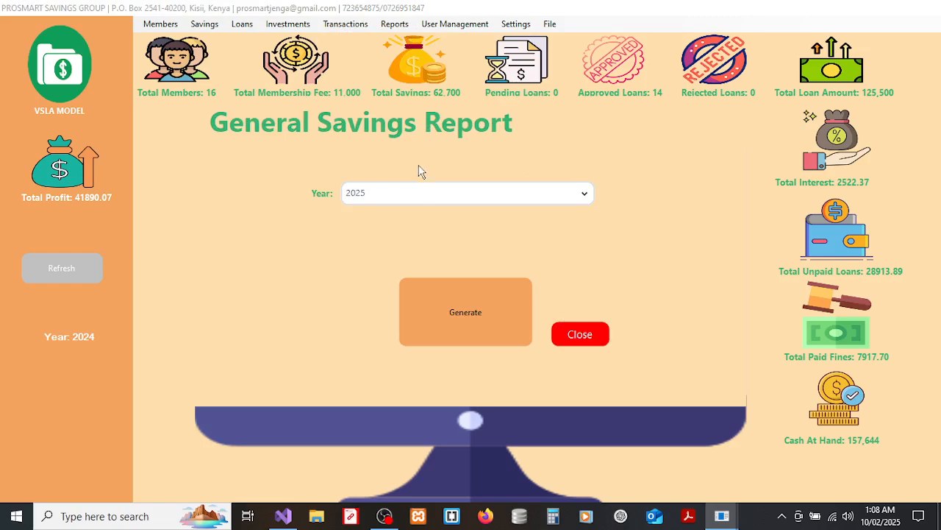
click(415, 193)
click(381, 236)
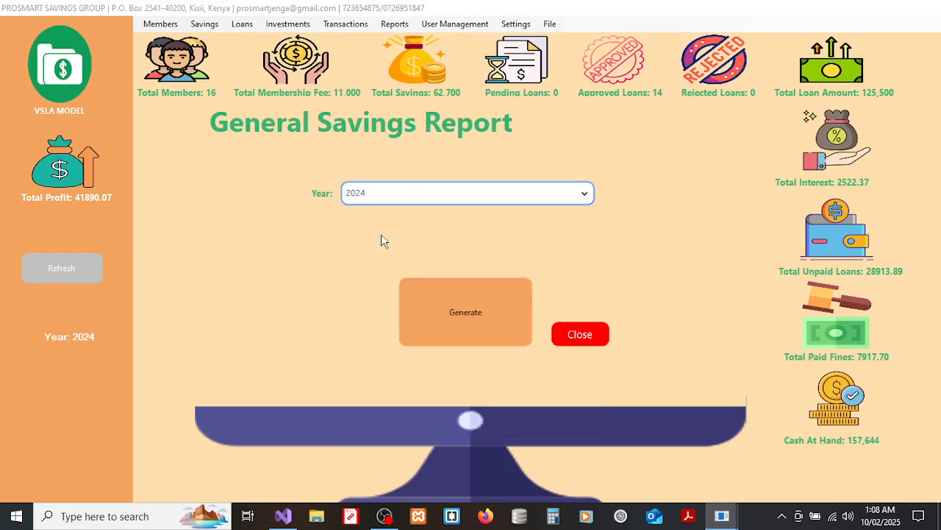
click(485, 294)
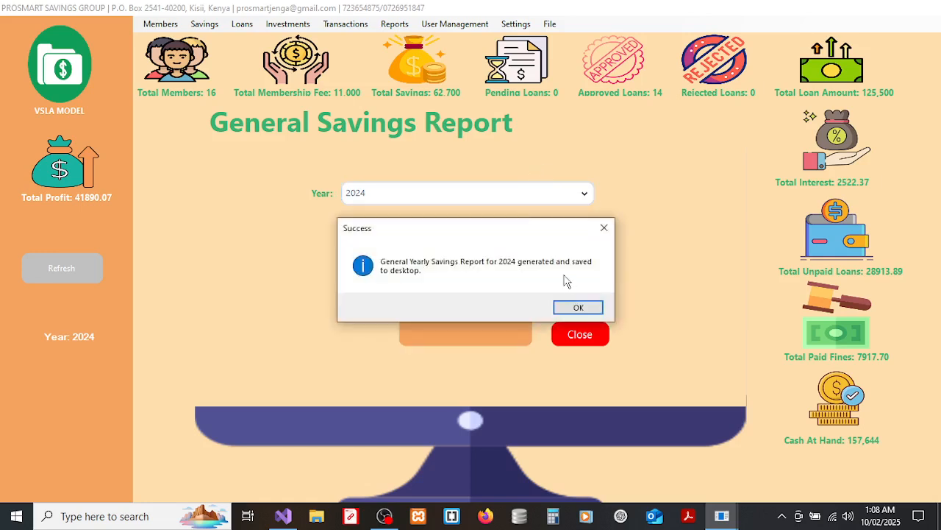
click(573, 308)
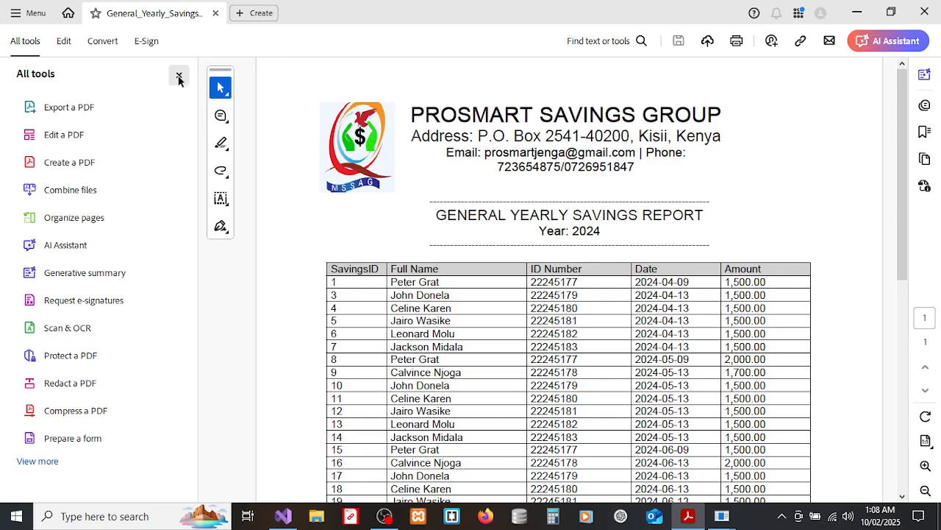
Hide the tools panel and scroll the 2024 savings report to its 62,700.00 total and back.
click(178, 77)
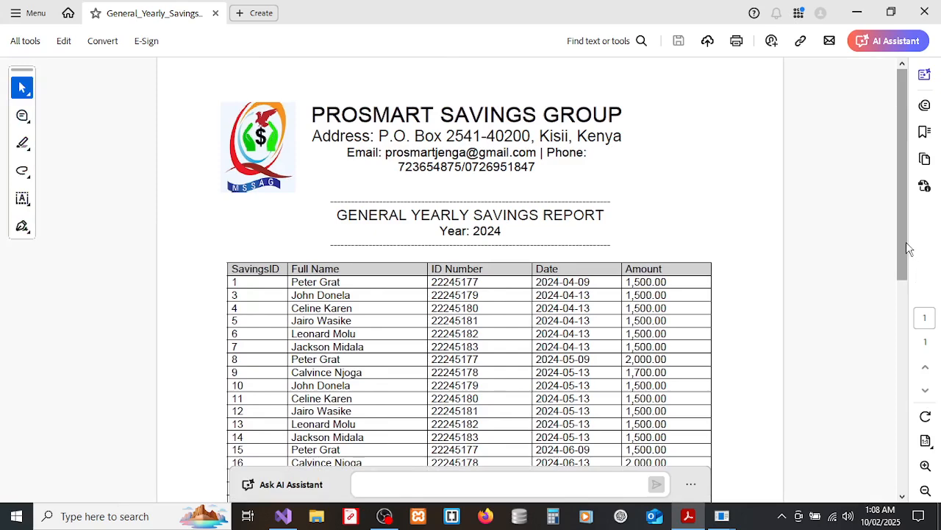
scroll(903, 244, down, 5)
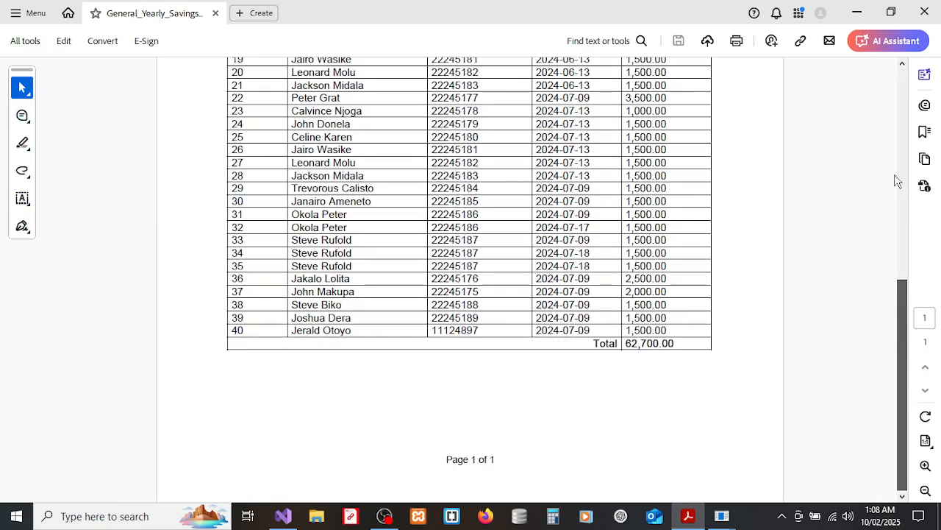
click(899, 90)
drag(899, 126, 911, 95)
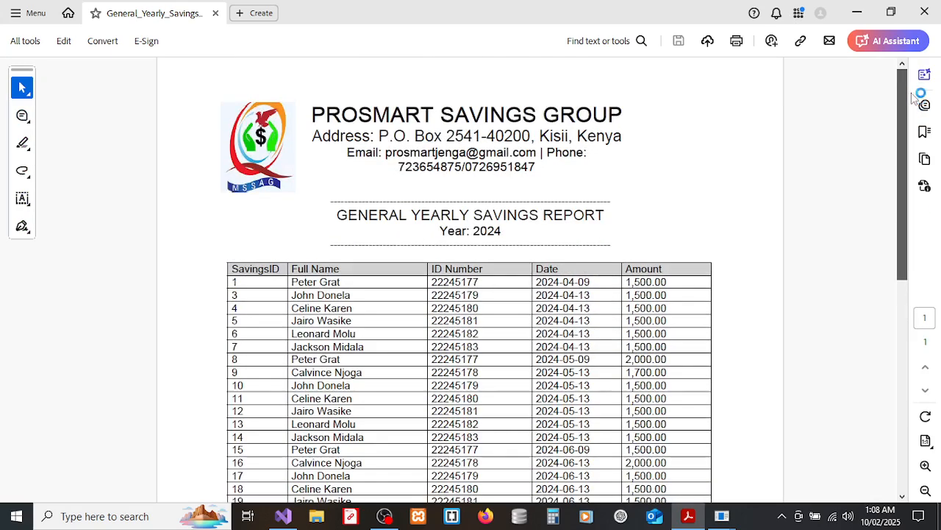
Close the general savings PDF and form, then pick a member in the Yearly Member Savings report.
click(928, 16)
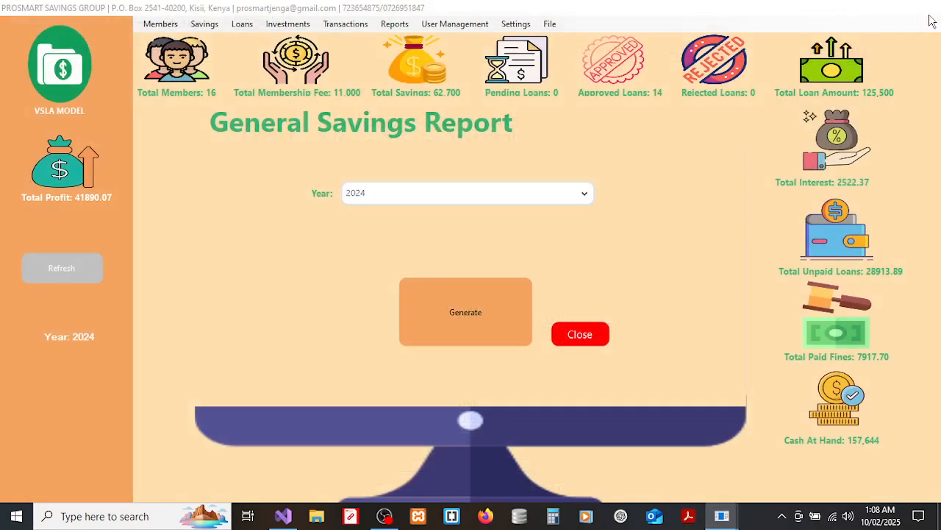
click(578, 332)
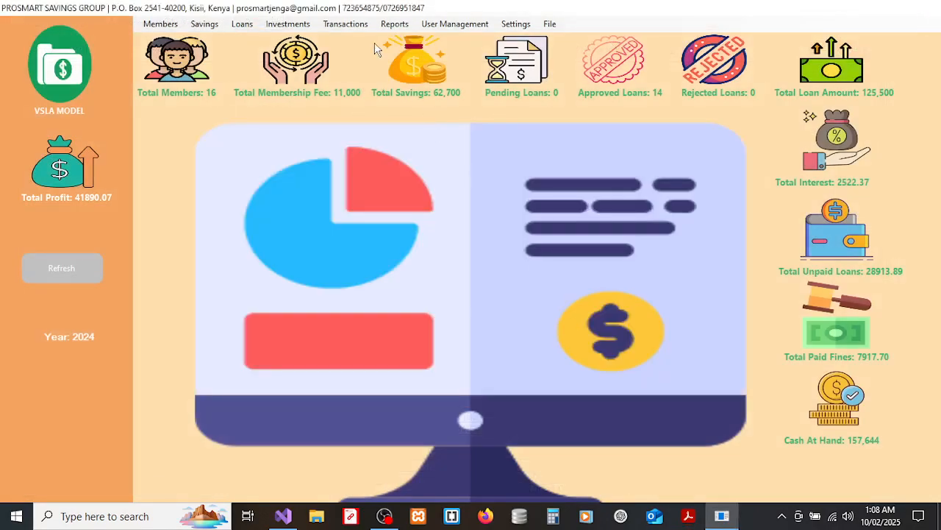
click(387, 25)
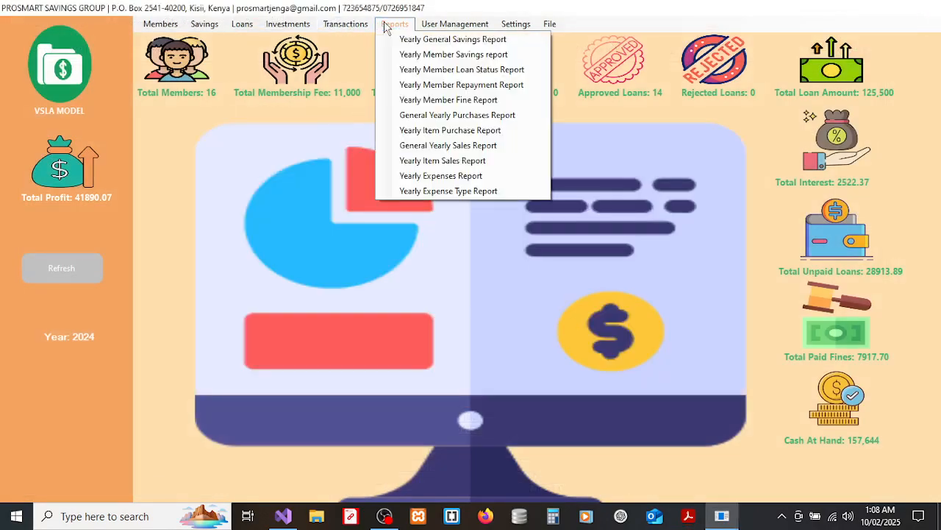
click(422, 56)
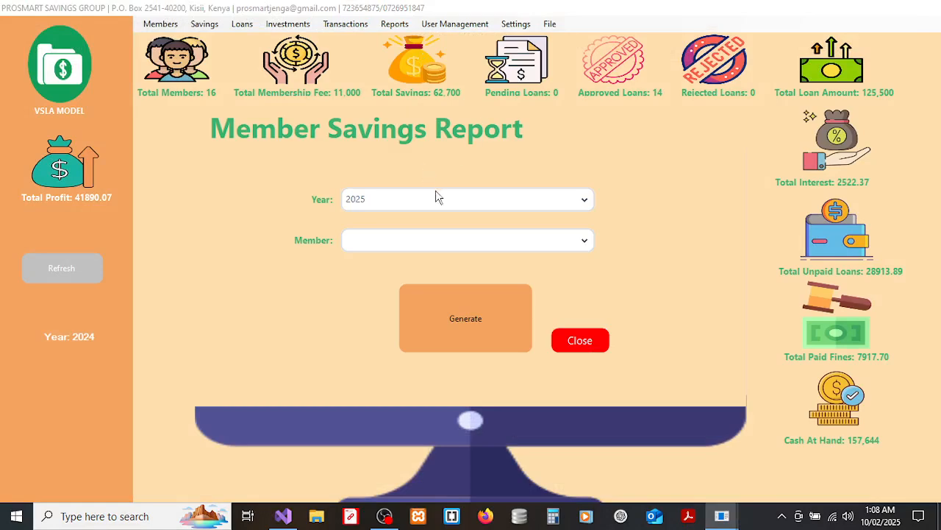
click(420, 247)
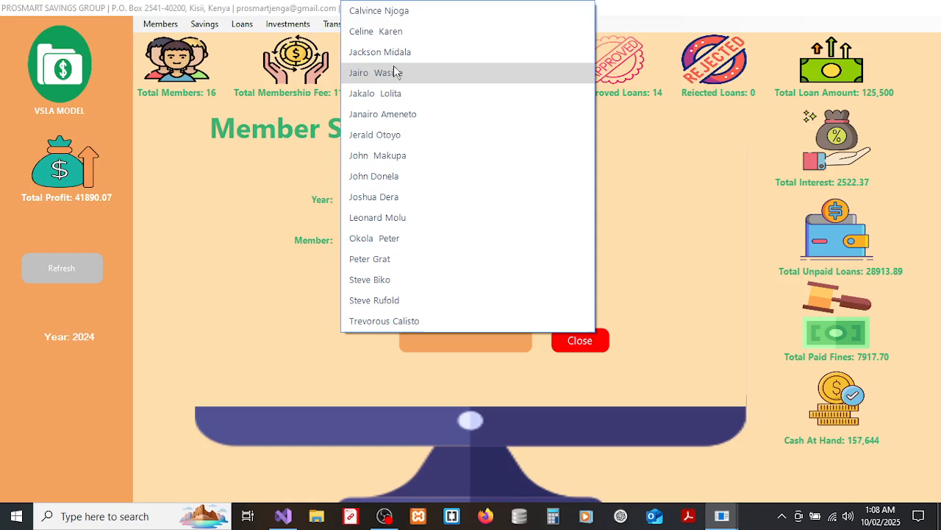
click(390, 13)
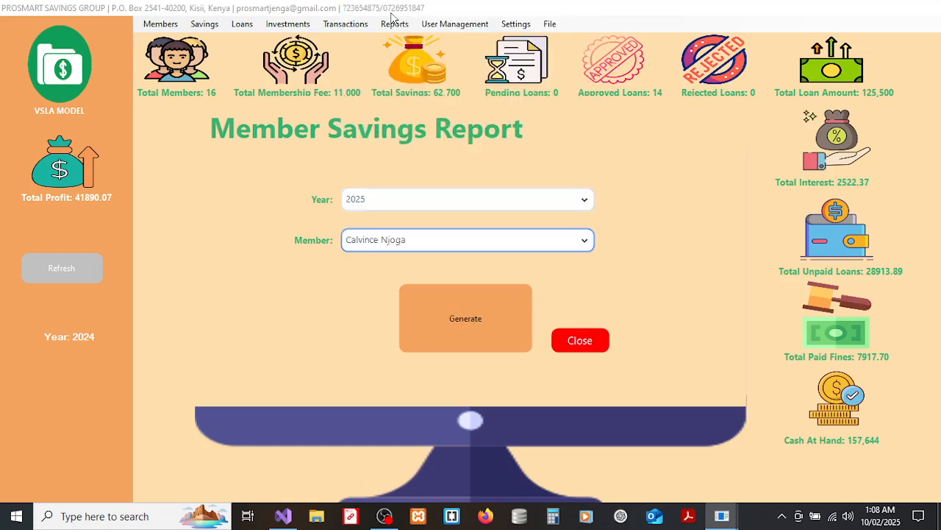
Set the year to 2024, switch to a different member, and generate the member savings report.
click(391, 197)
click(368, 240)
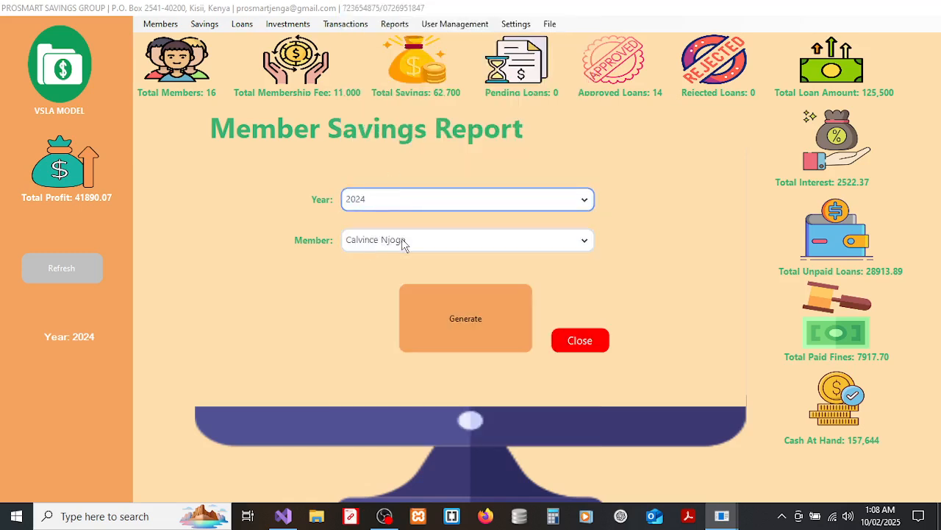
click(407, 245)
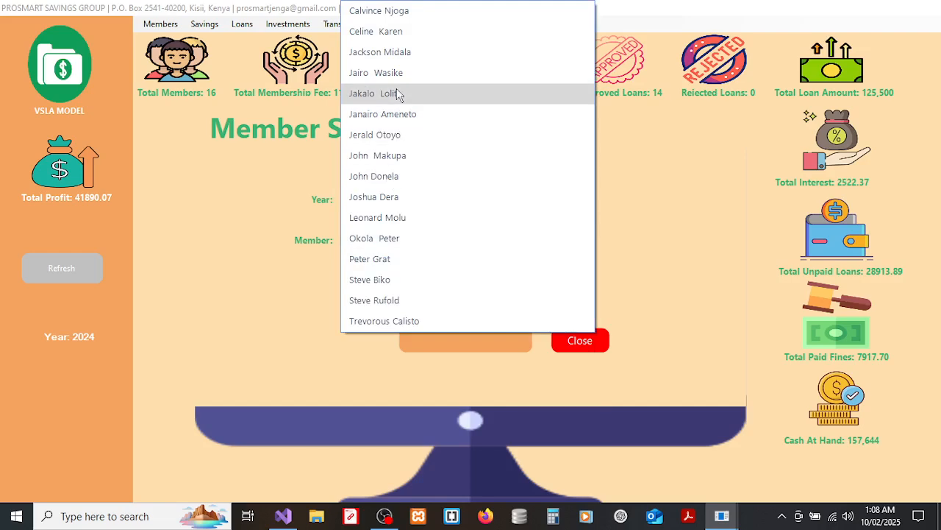
click(394, 62)
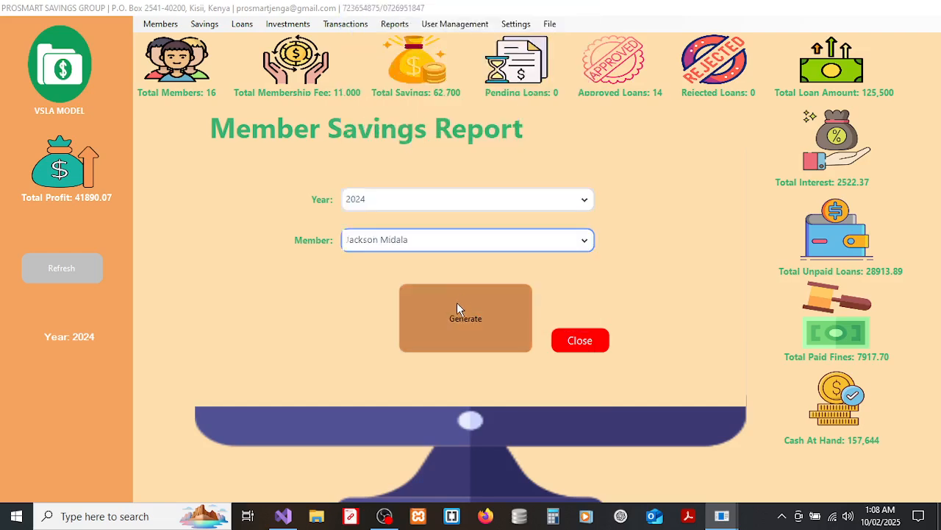
click(457, 302)
click(570, 307)
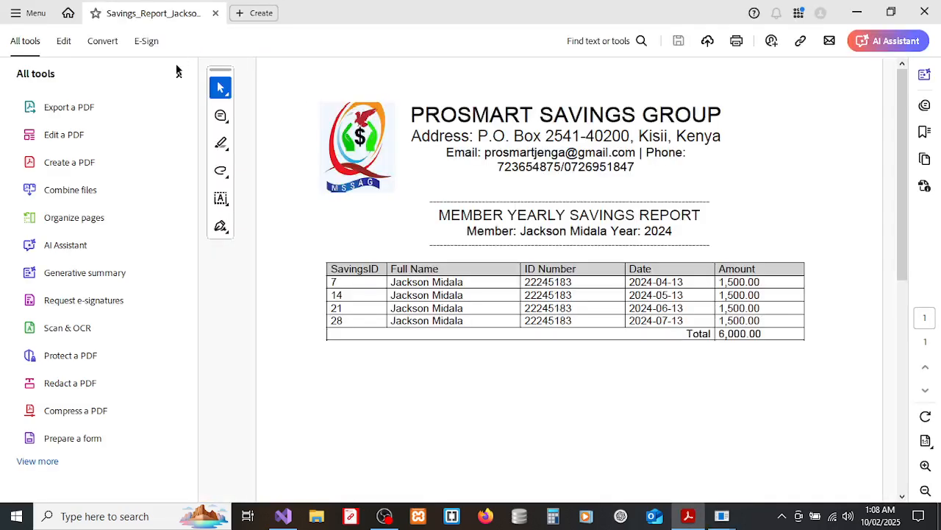
Collapse the tools panel on the member's 6,000.00 savings report, then close Acrobat.
click(179, 74)
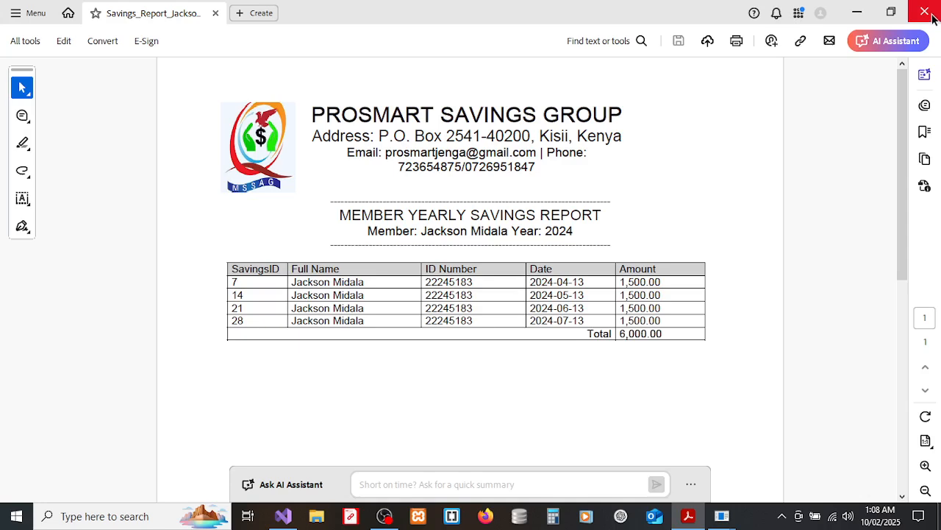
click(931, 13)
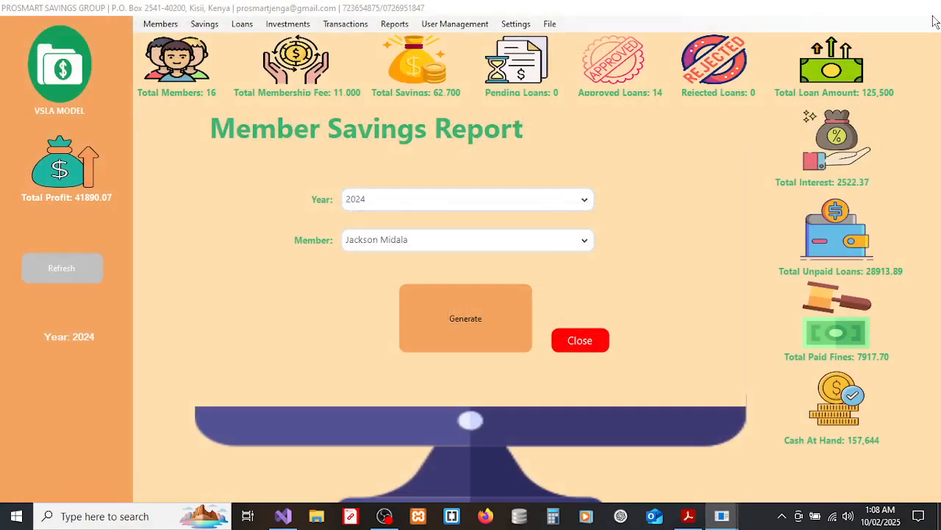
Close the member savings form and generate the Yearly Member Loan Status Report for 2024.
click(580, 340)
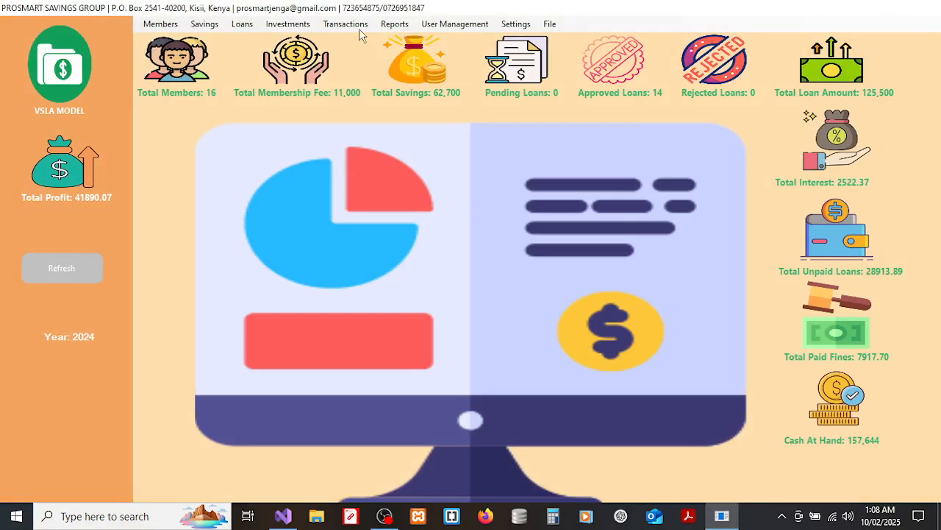
click(386, 30)
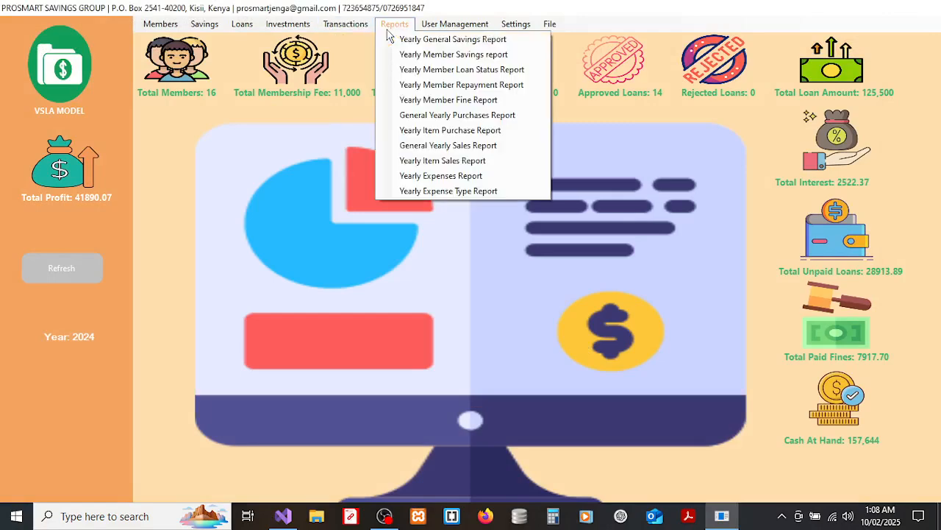
click(423, 70)
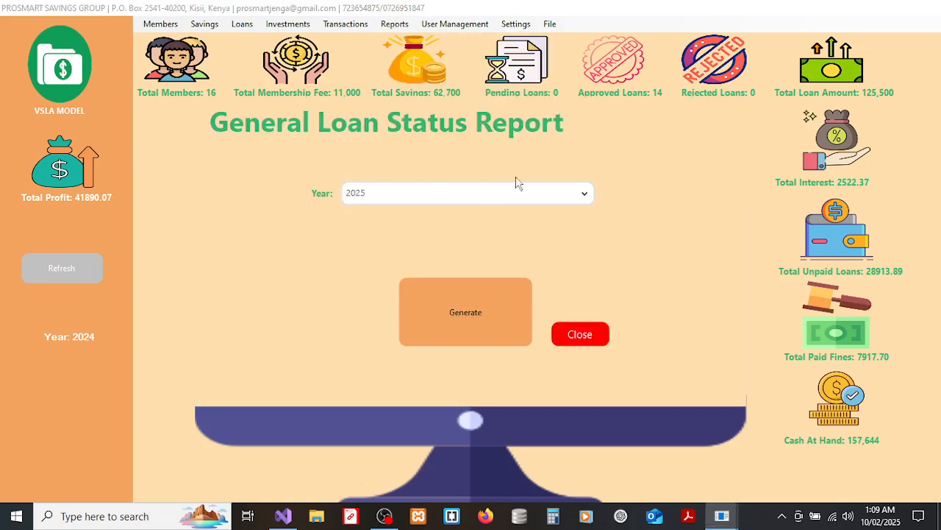
click(470, 197)
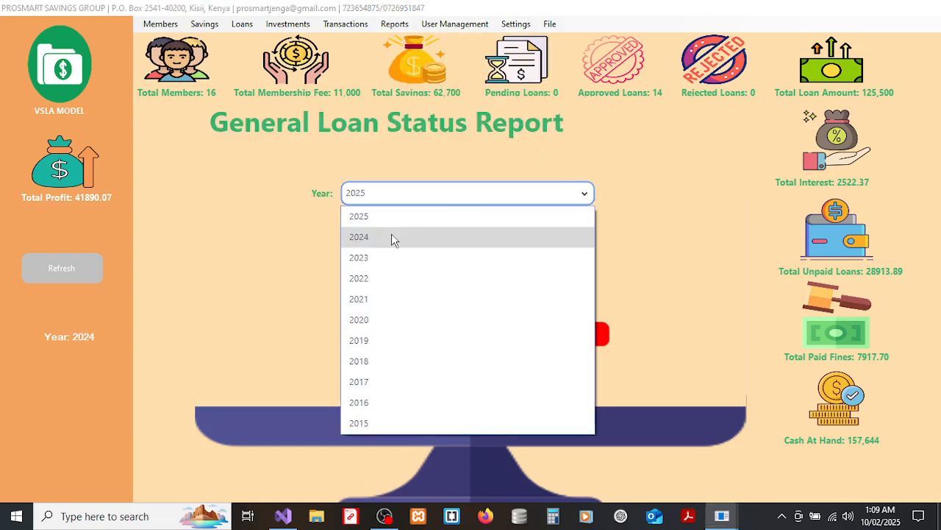
click(391, 236)
click(509, 335)
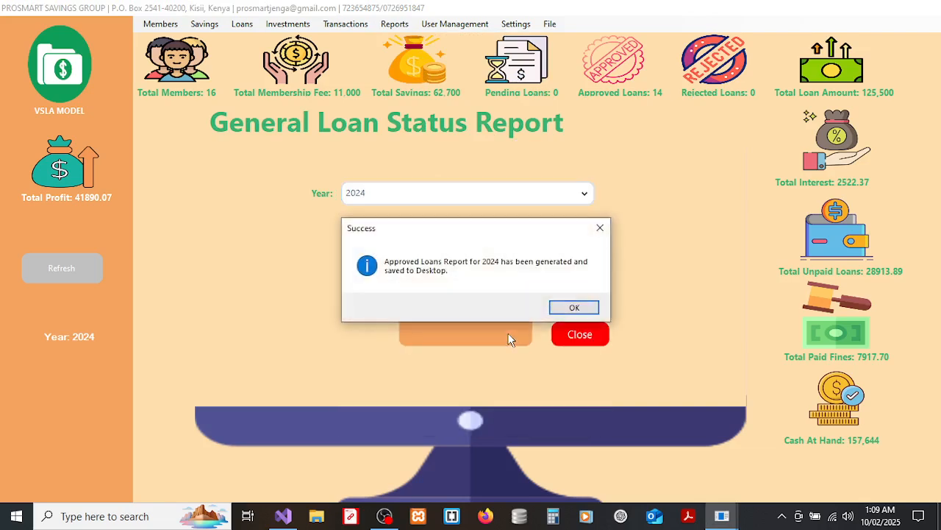
click(571, 307)
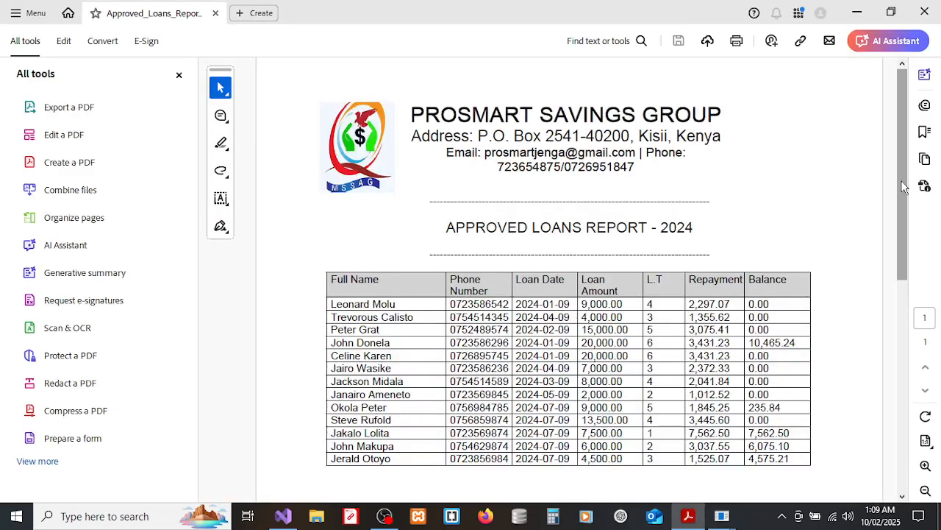
click(906, 347)
drag(905, 254, 904, 178)
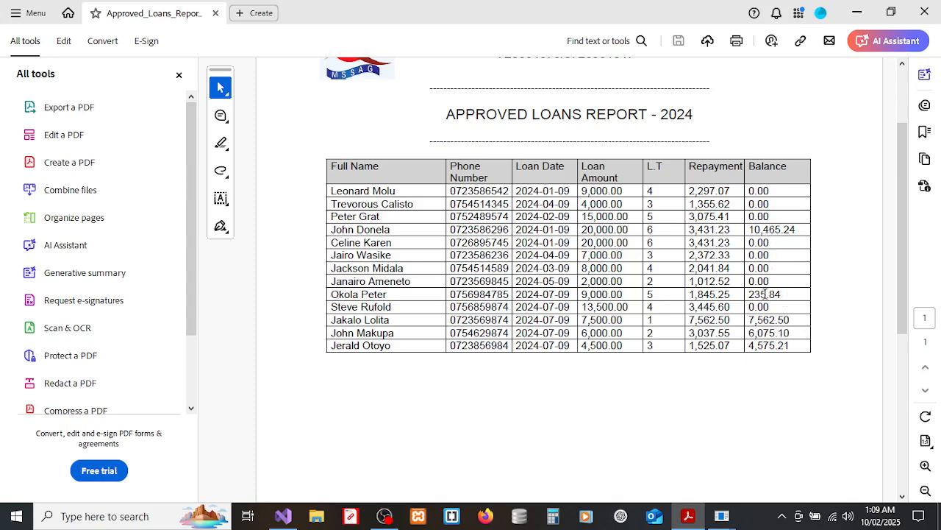
click(924, 13)
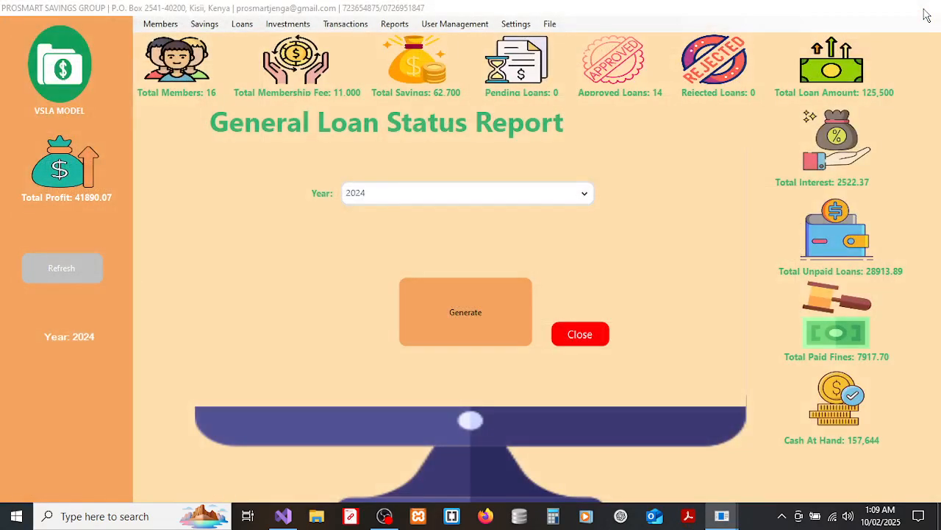
Close the loan status form and generate a chosen member's 2024 Yearly Member Repayment Report.
click(574, 330)
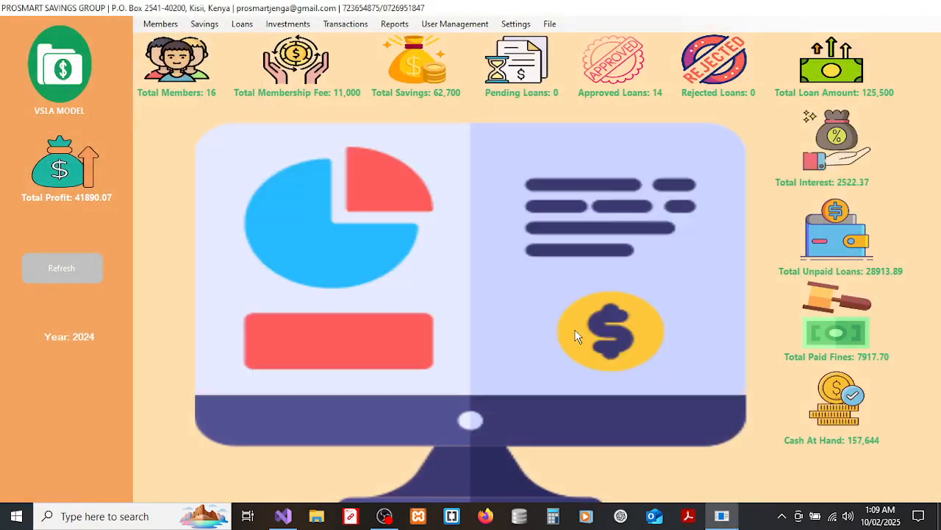
click(395, 25)
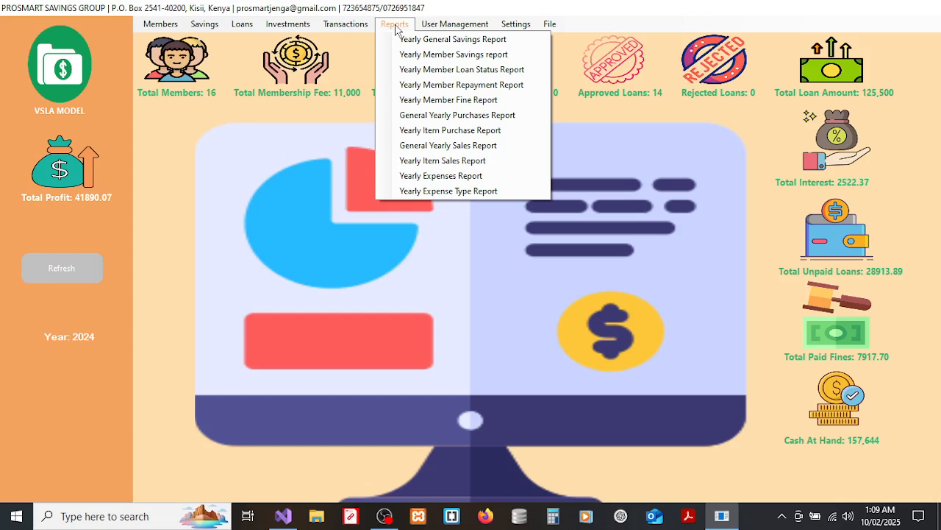
click(454, 85)
click(425, 195)
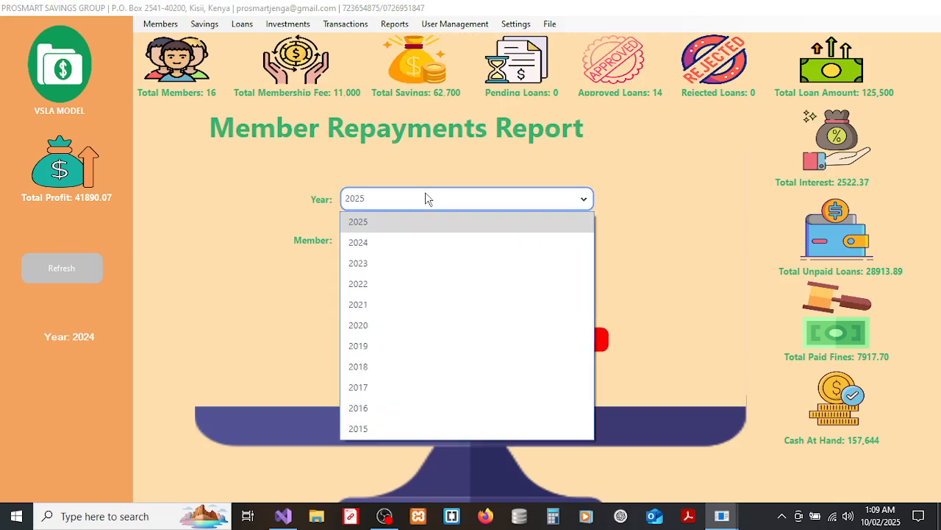
click(379, 243)
click(405, 242)
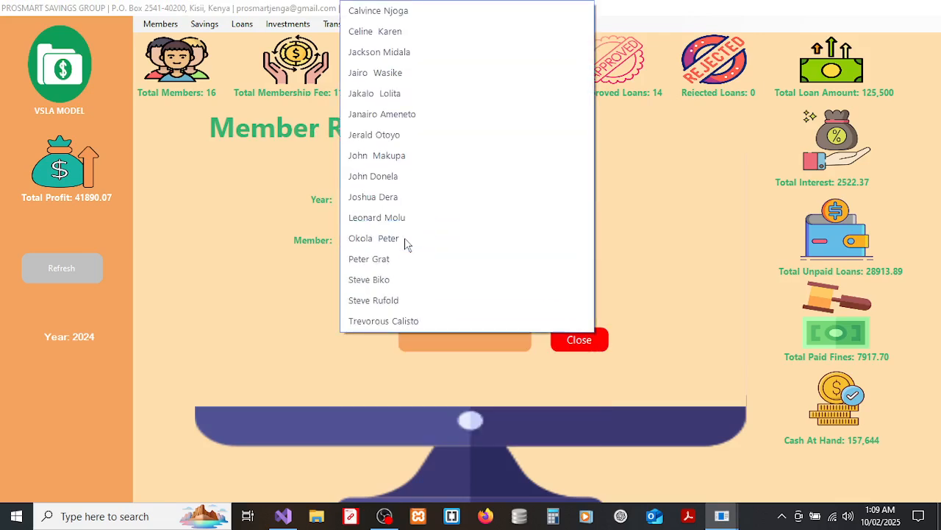
click(402, 53)
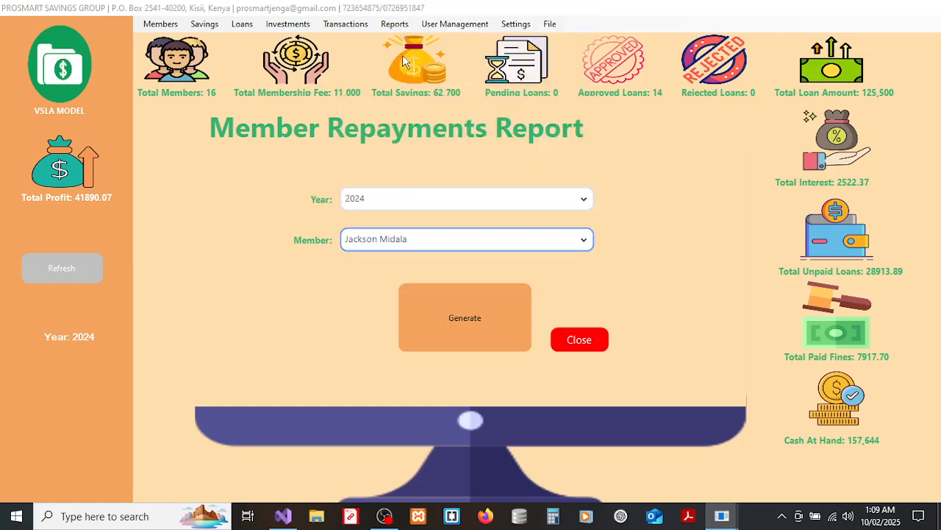
click(455, 306)
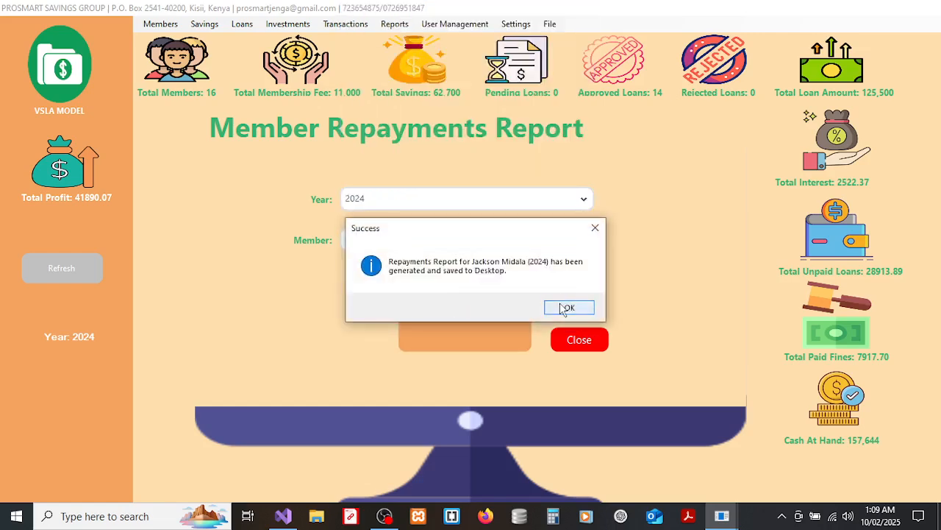
click(568, 307)
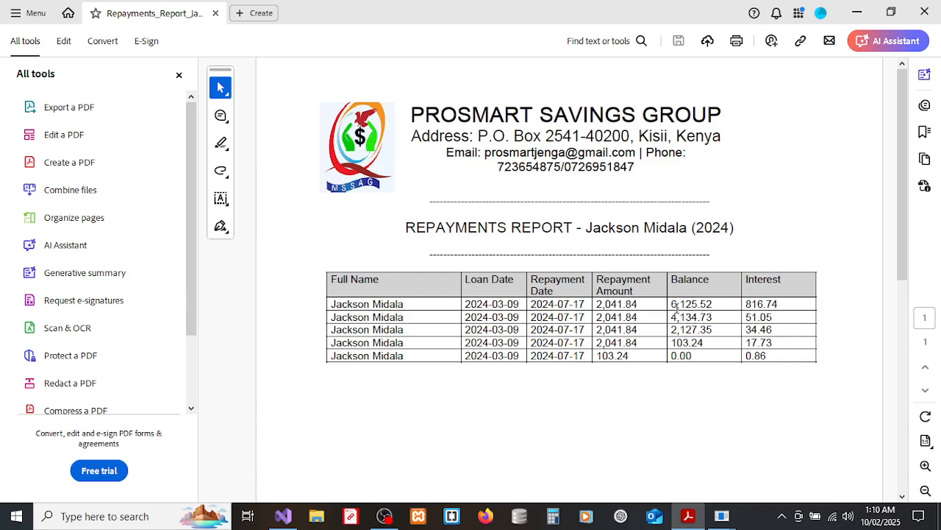
Close the repayments PDF and form, then reopen the Member Repayment Report with year 2024.
click(923, 19)
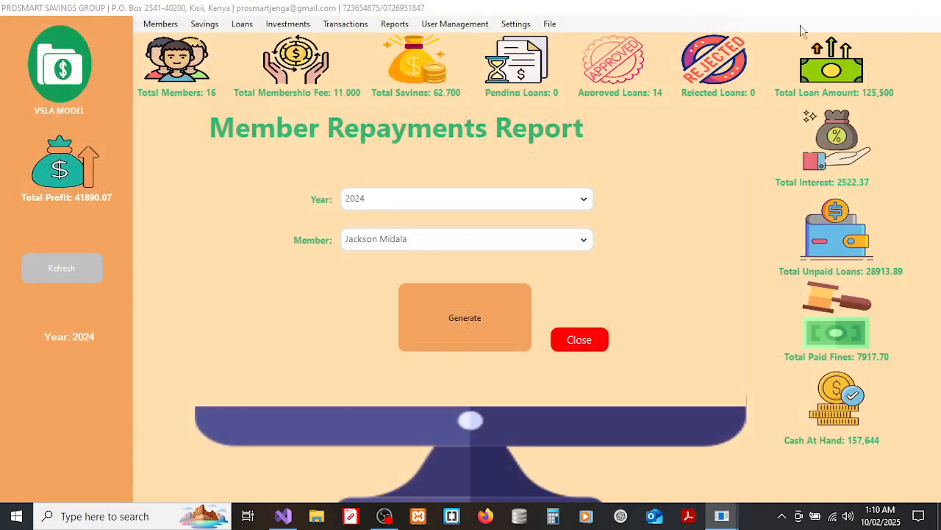
click(561, 343)
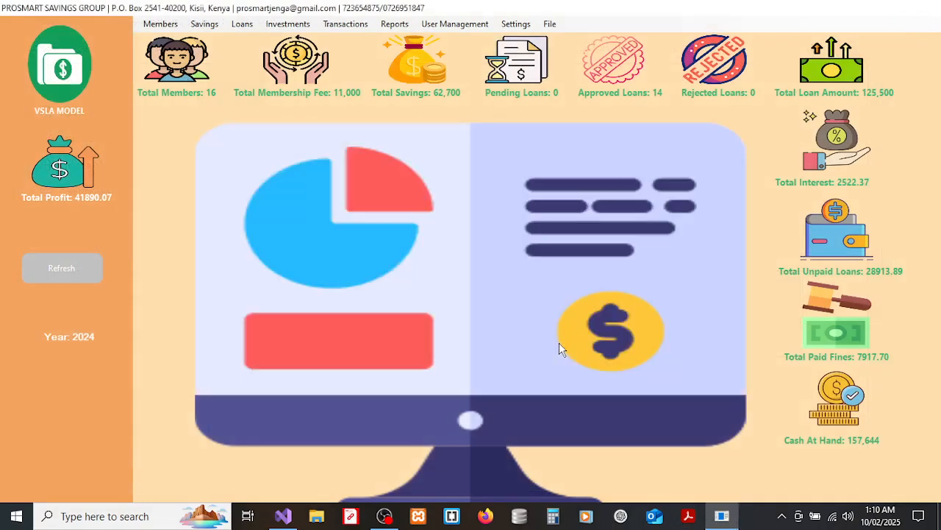
click(390, 25)
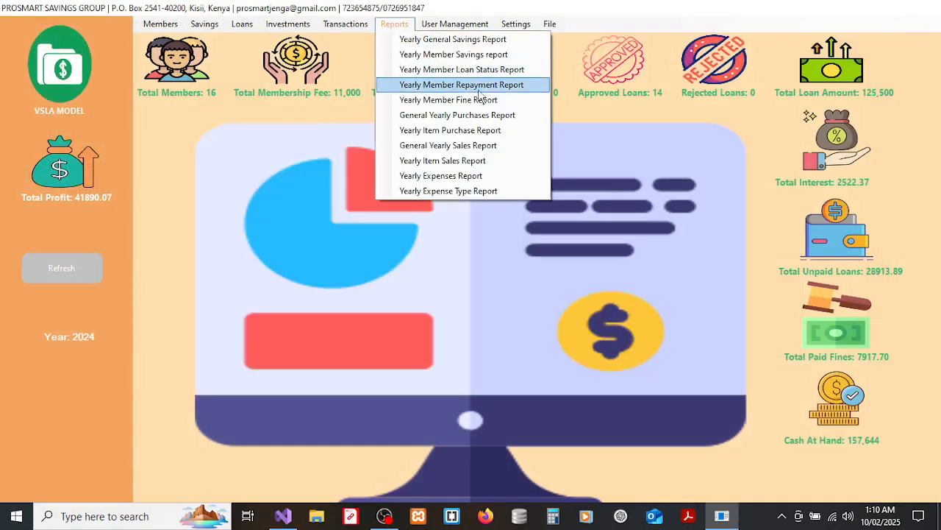
click(447, 100)
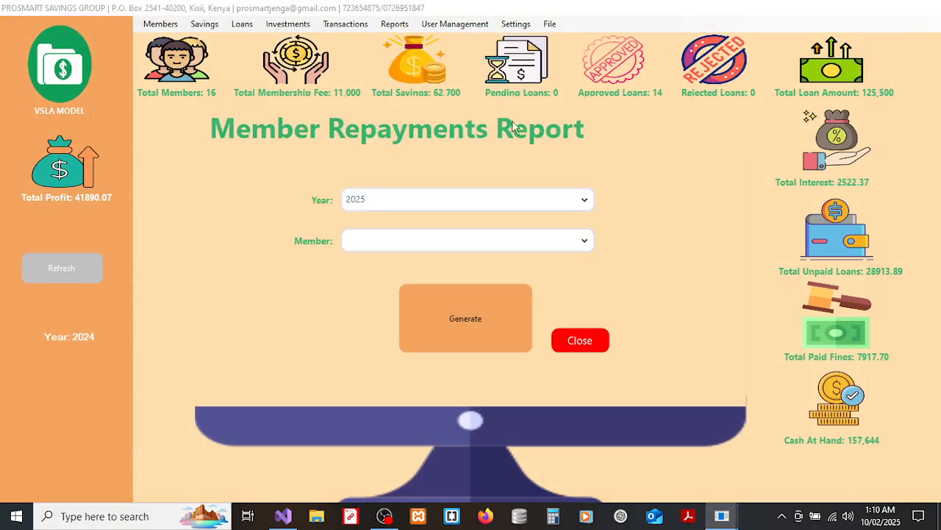
click(448, 203)
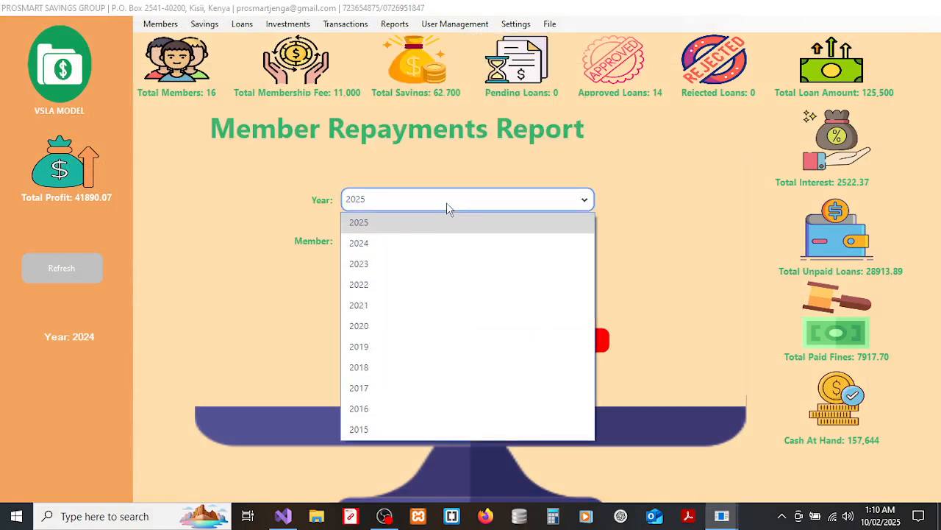
click(370, 247)
Generate the report for a different member, review the 1,220.10 fines PDF, then close it and the form.
click(423, 244)
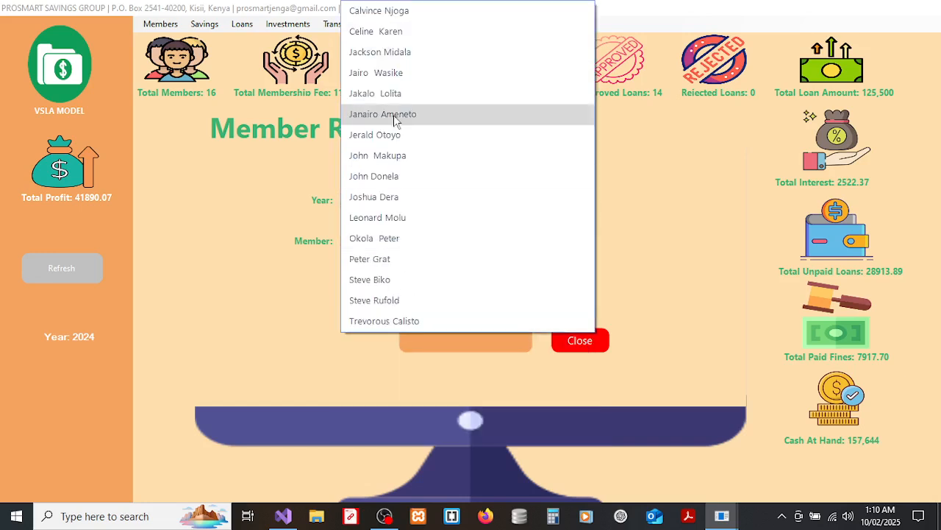
click(382, 322)
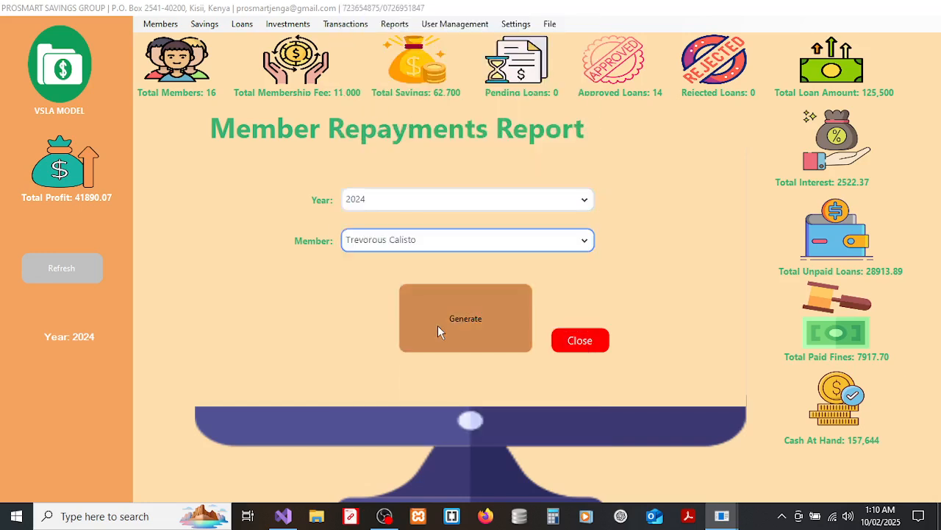
click(567, 309)
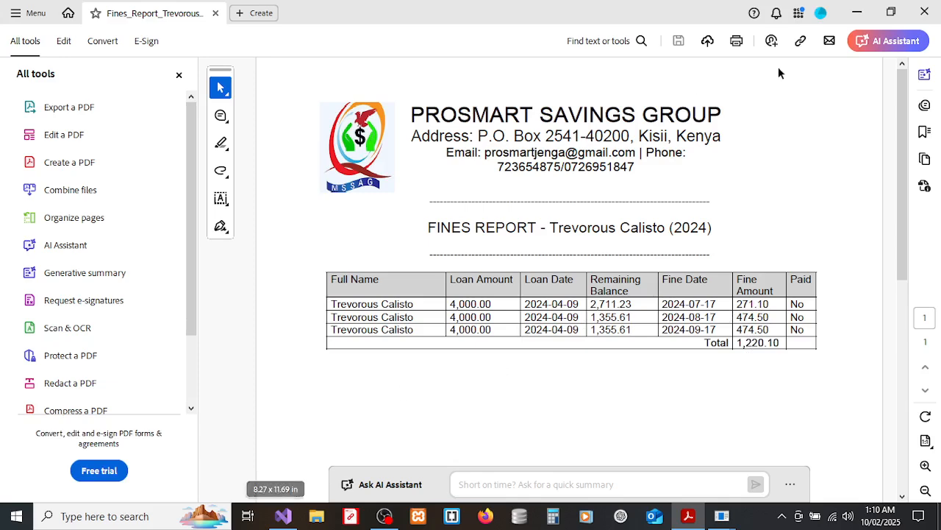
click(928, 13)
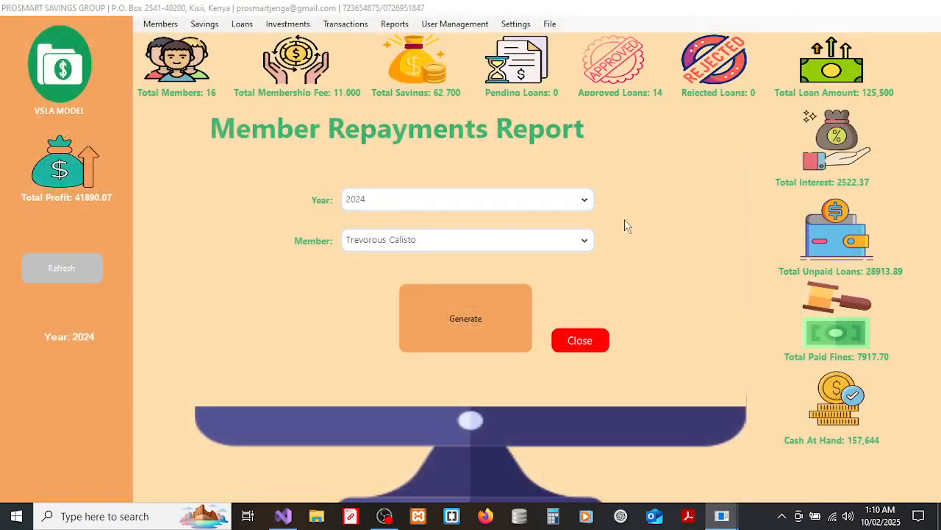
click(579, 342)
Generate the 2024 General Yearly Purchases Report, view its 109,900.00 total, and close the PDF.
click(394, 24)
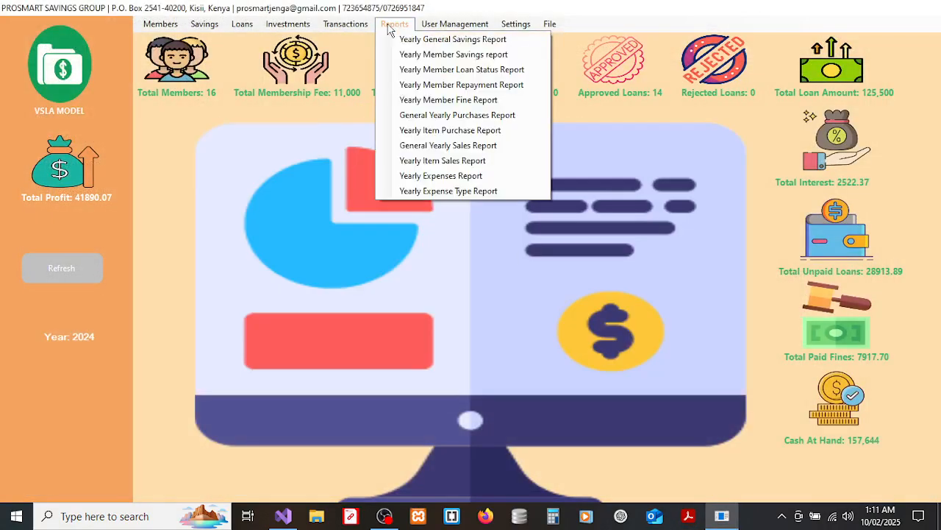
click(445, 118)
click(434, 198)
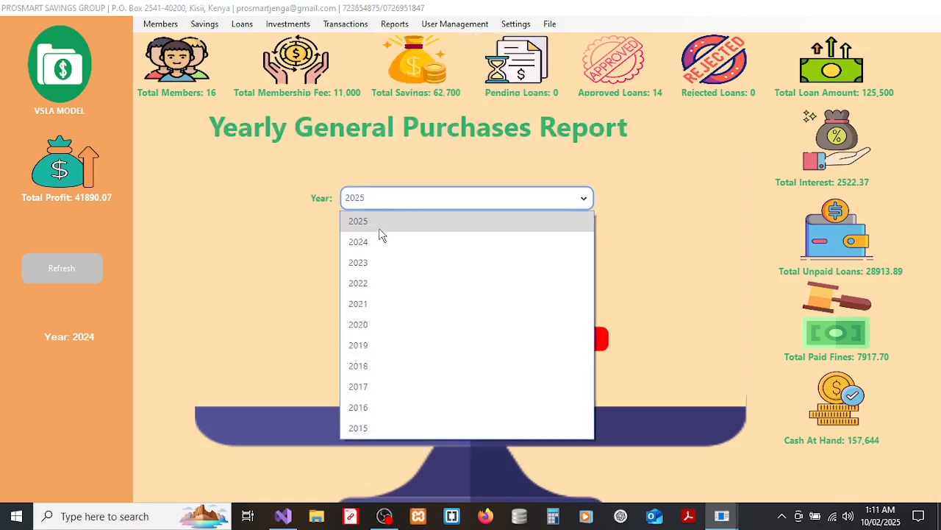
click(367, 243)
click(440, 298)
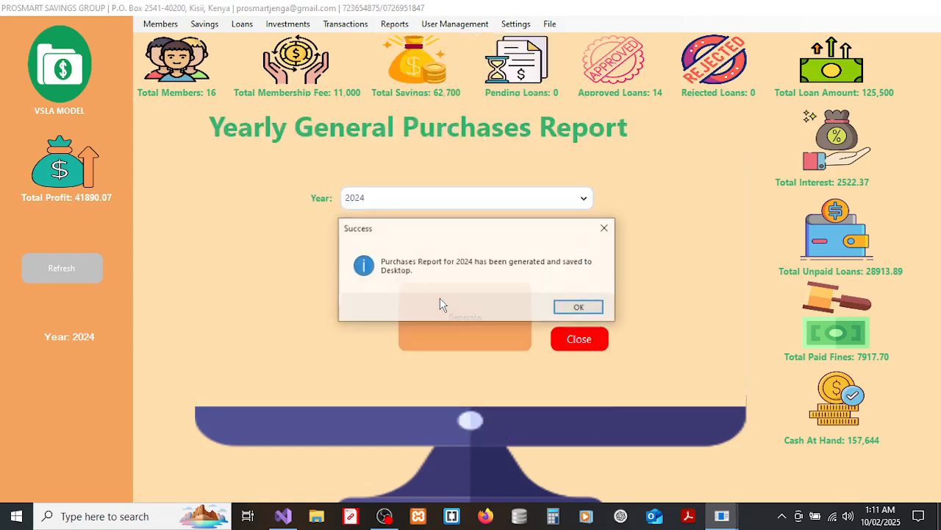
click(571, 308)
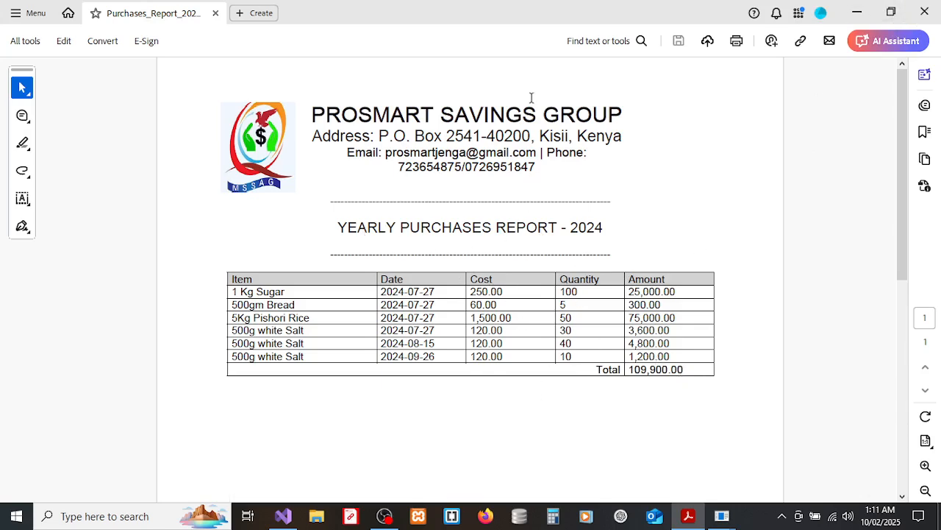
click(928, 13)
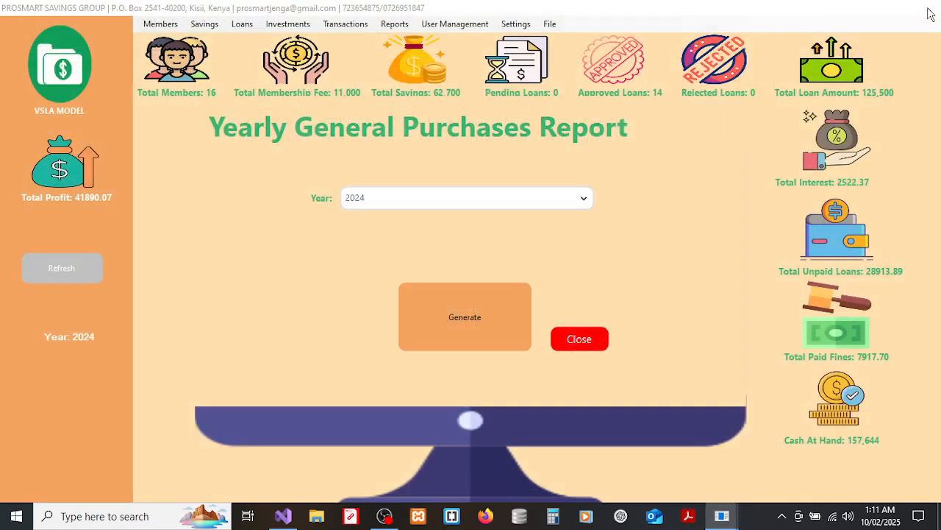
Close the general purchases form and set up the Yearly Item Purchase Report for 2024.
click(579, 328)
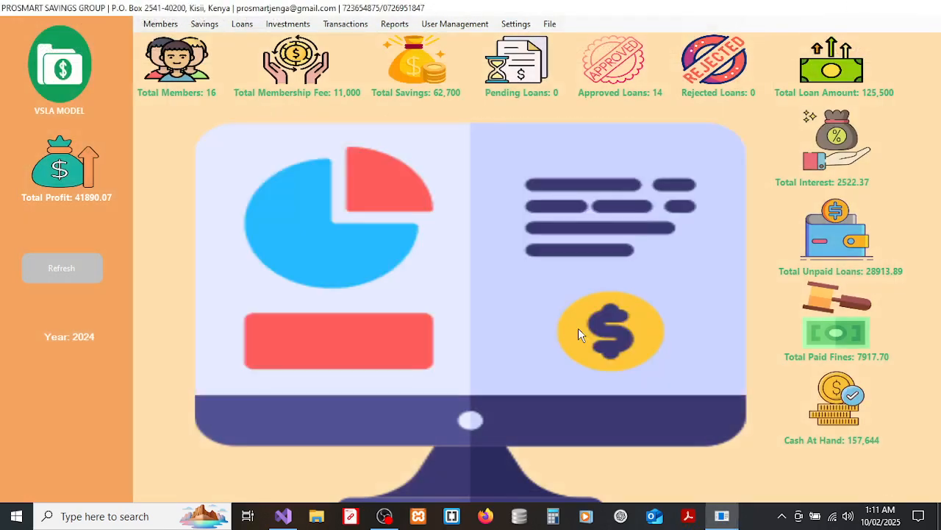
click(395, 28)
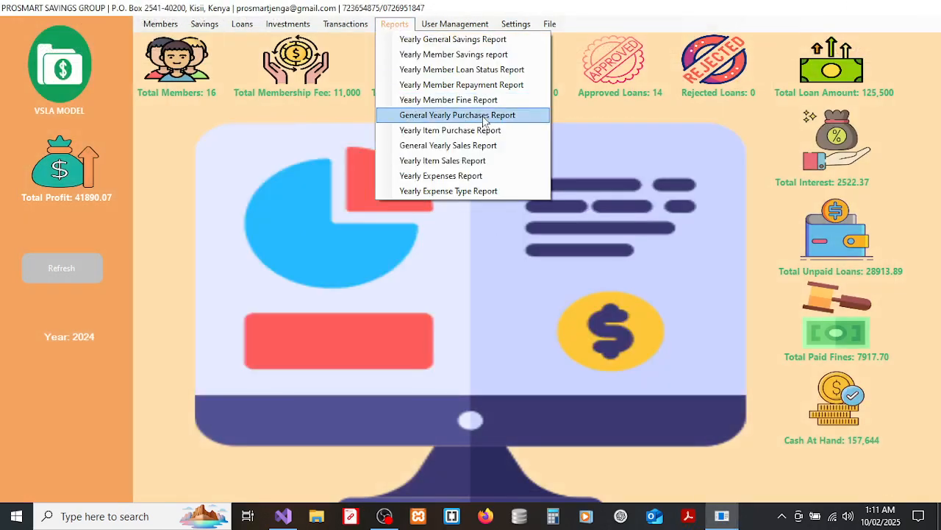
click(454, 132)
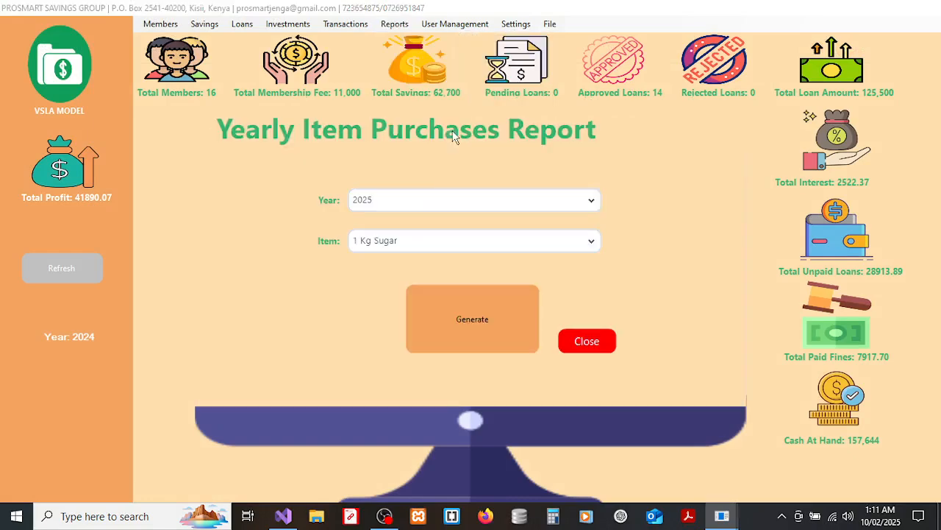
click(433, 202)
click(404, 243)
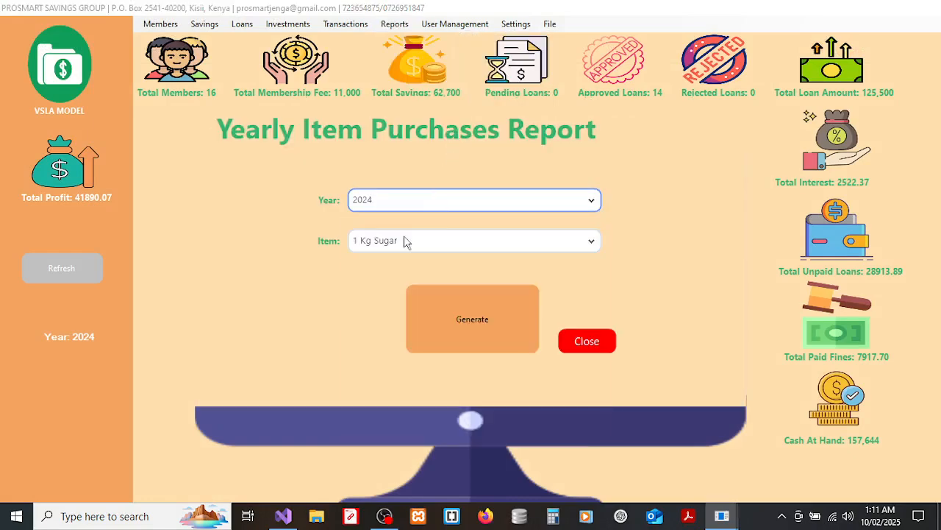
Generate the 500g white Salt report, review its 9,600.00 PDF, then close it and the form.
click(428, 243)
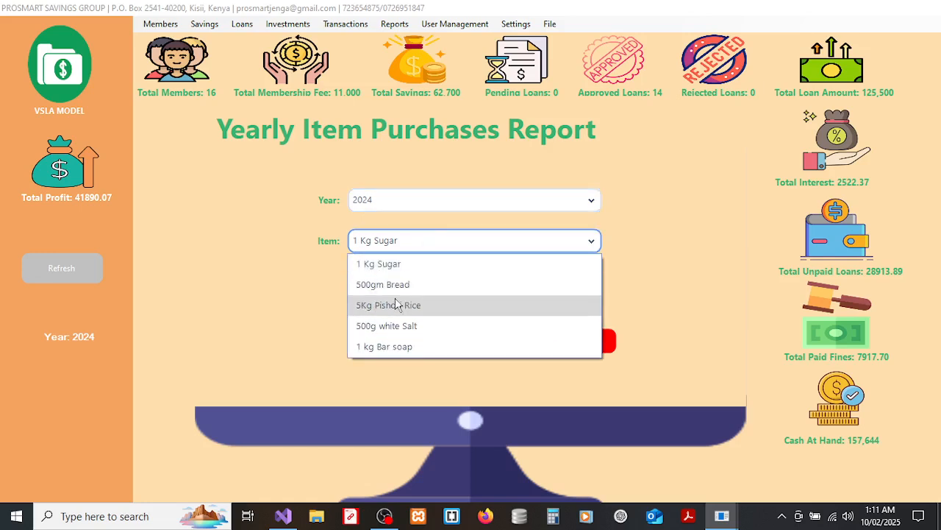
click(395, 325)
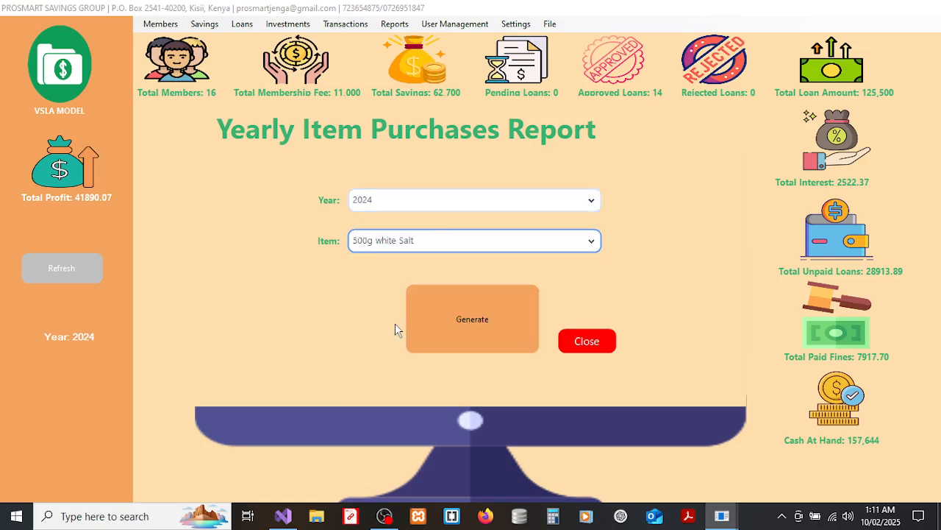
click(445, 314)
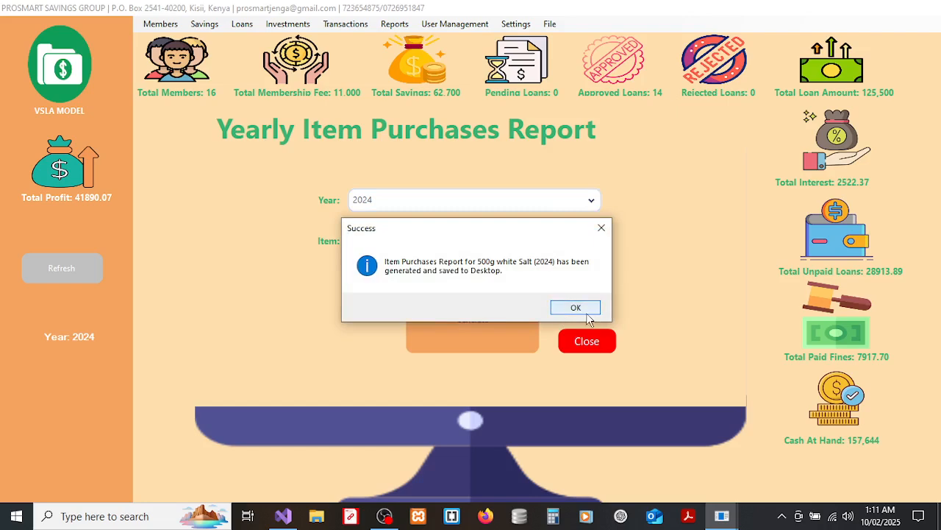
click(586, 313)
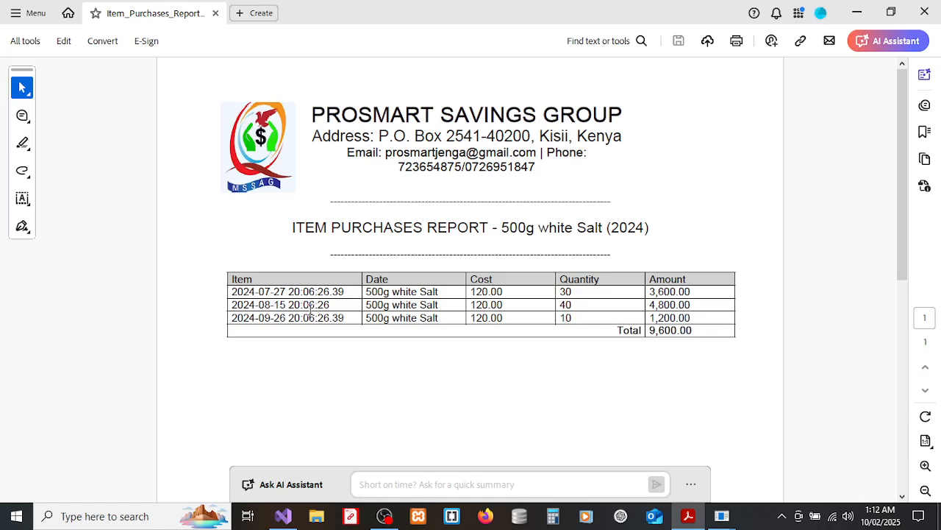
click(925, 11)
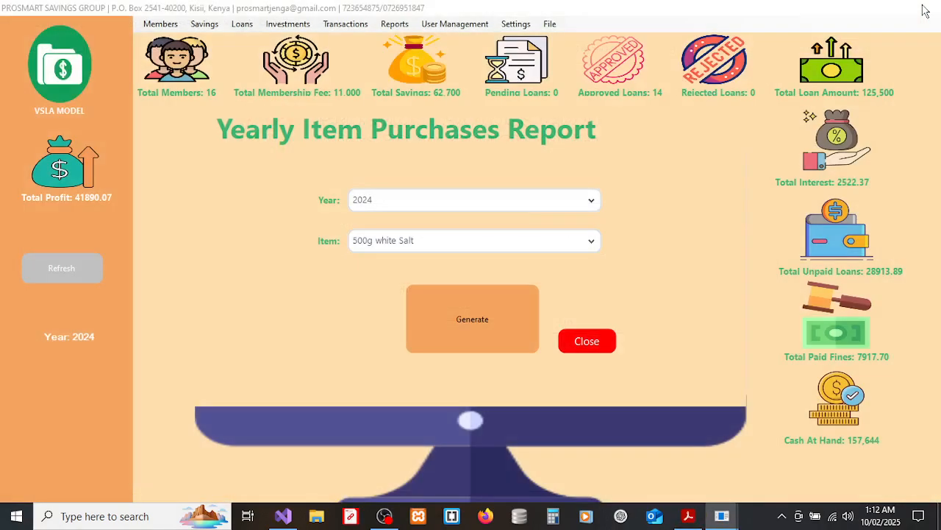
click(575, 339)
Generate the 2024 General Yearly Sales Report and confirm it was saved to the Desktop.
click(393, 24)
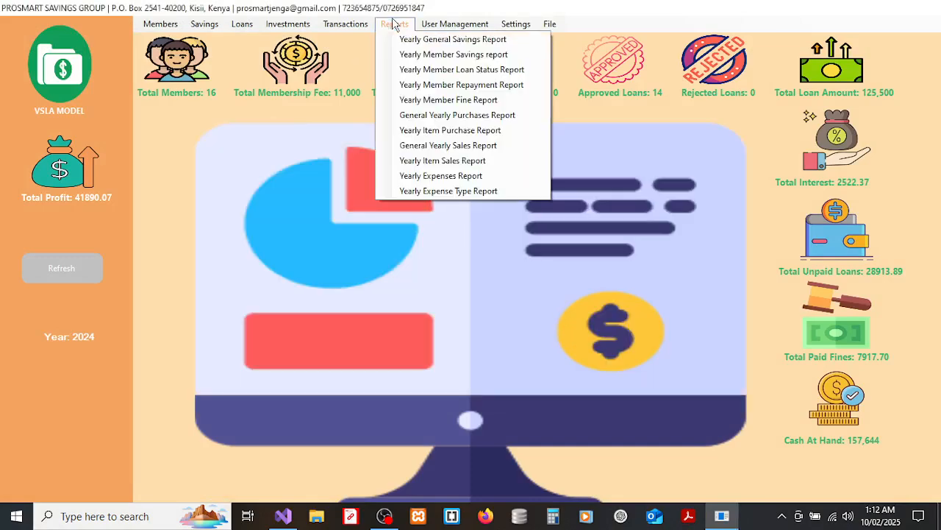
click(439, 148)
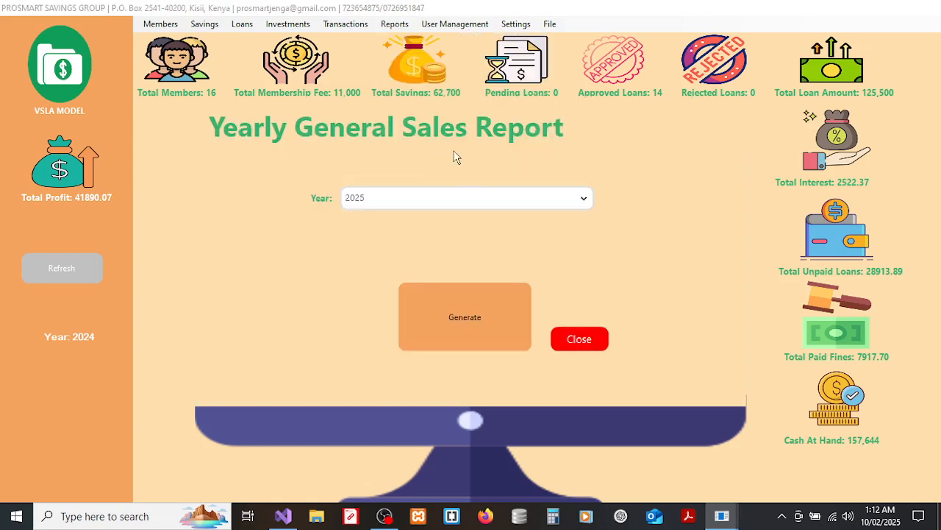
click(433, 200)
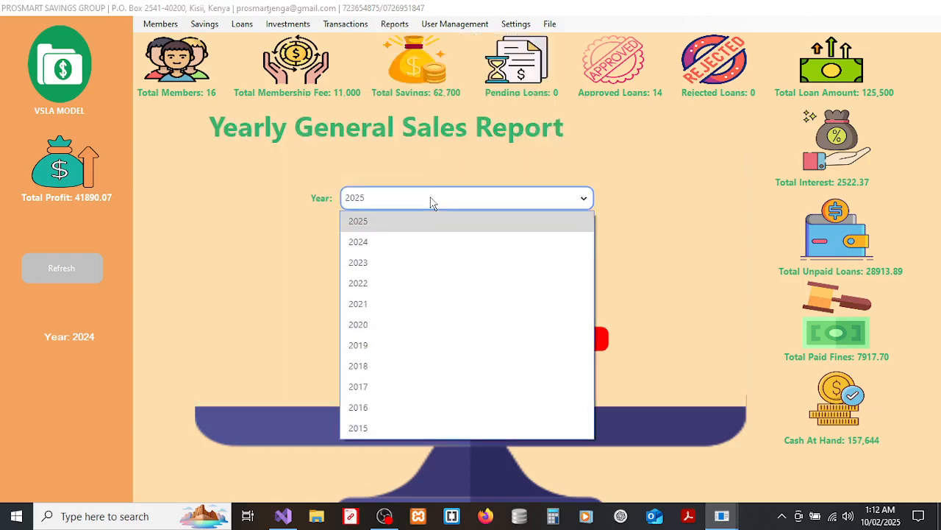
click(372, 245)
click(441, 309)
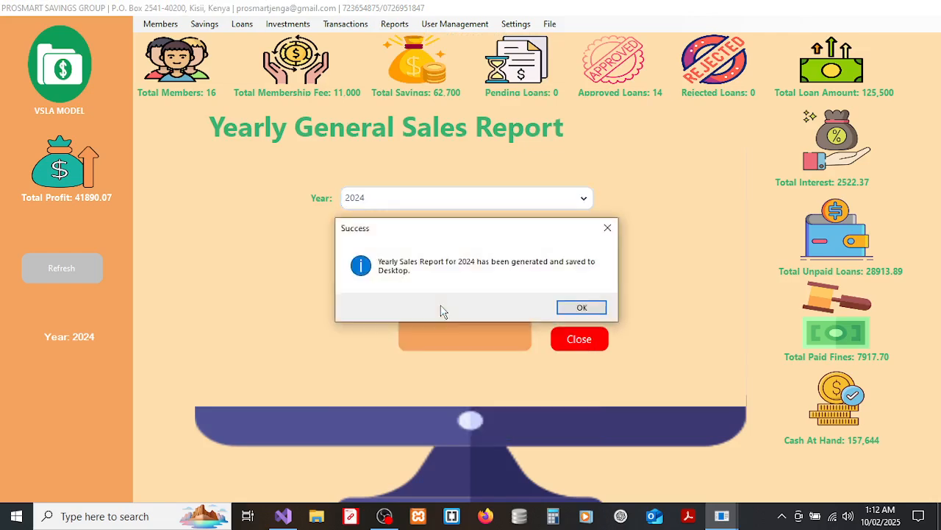
click(572, 308)
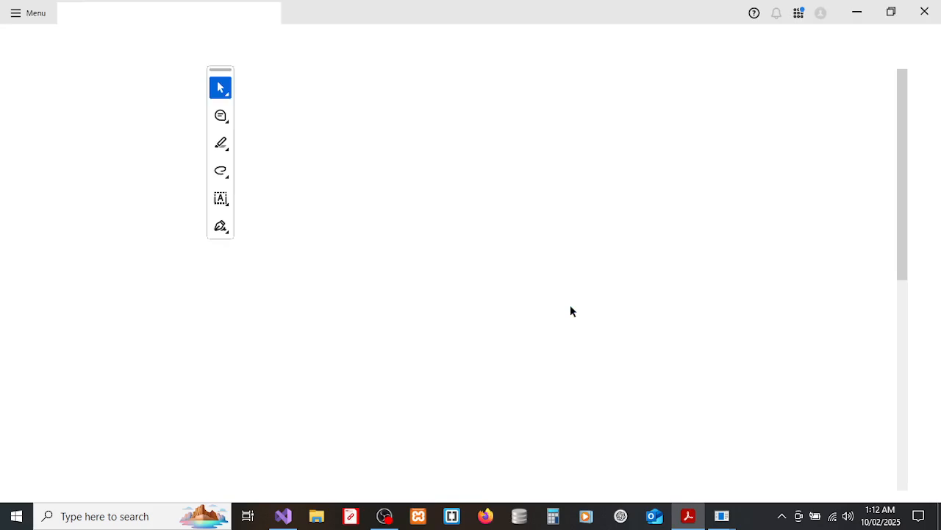
Scroll the 2024 sales report PDF to its totals (91,910.00 sales, 20,450.00 profit), then close Acrobat.
click(178, 75)
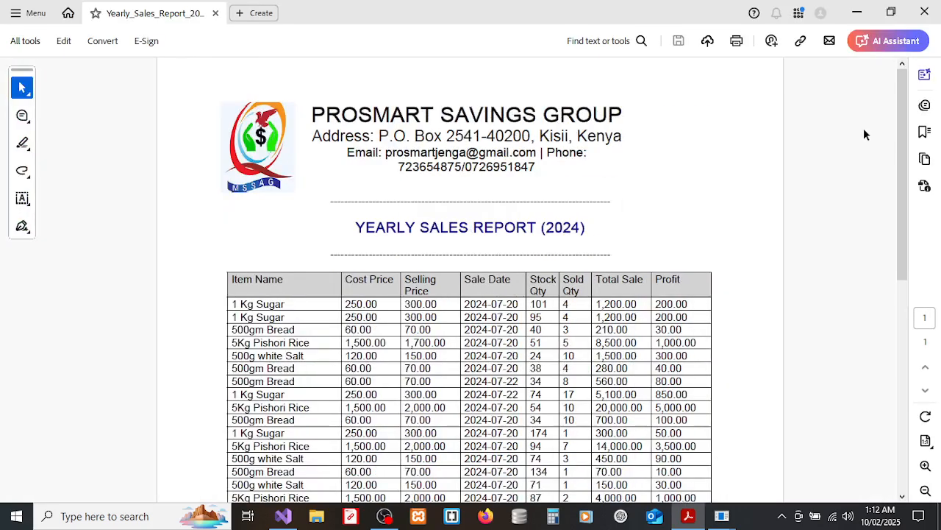
drag(904, 125, 909, 319)
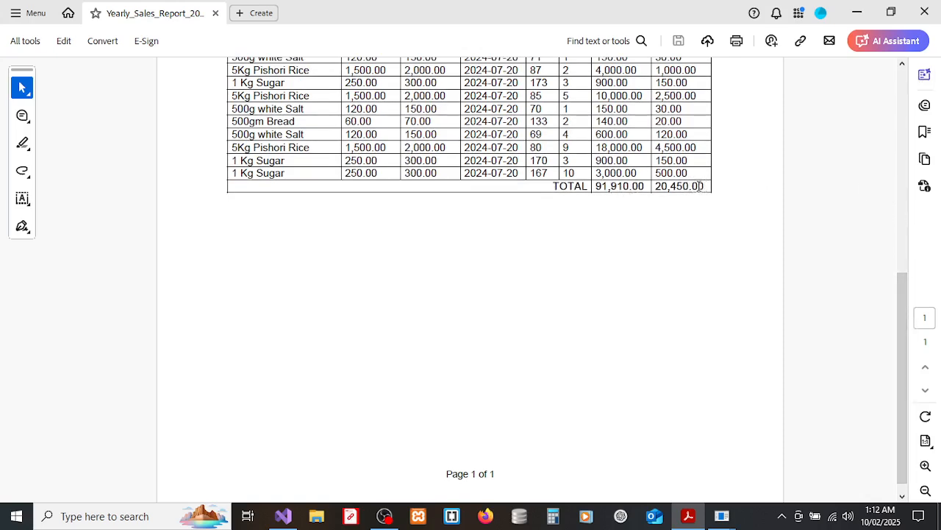
drag(903, 287, 907, 120)
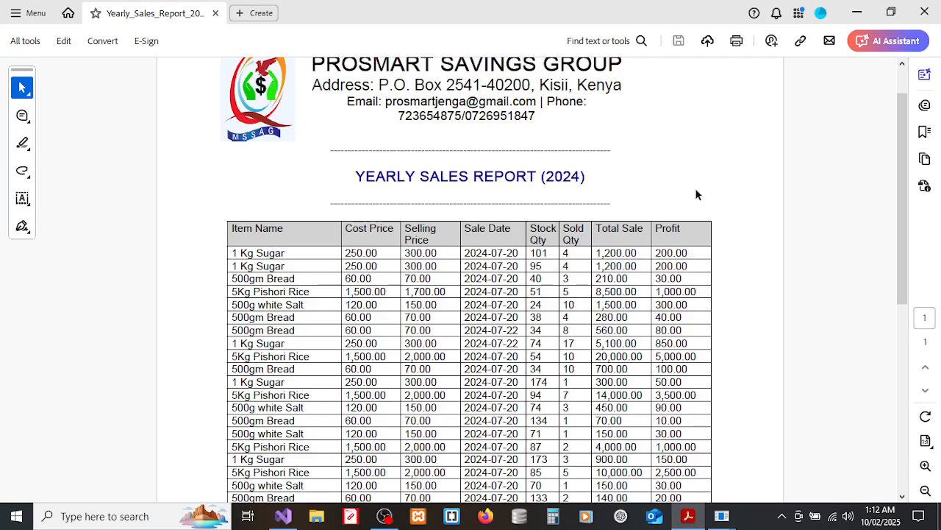
mouse_move(907, 139)
mouse_down()
mouse_move(903, 242)
mouse_move(903, 143)
mouse_up()
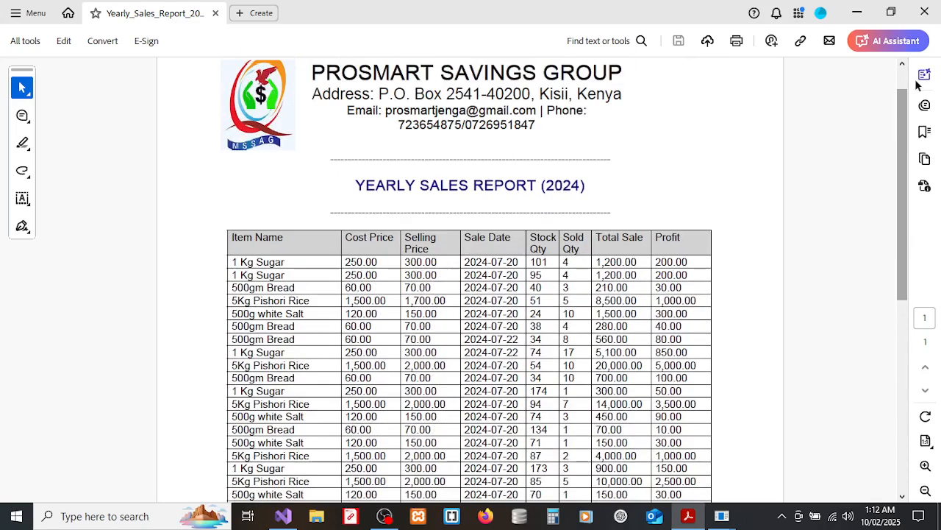
click(925, 13)
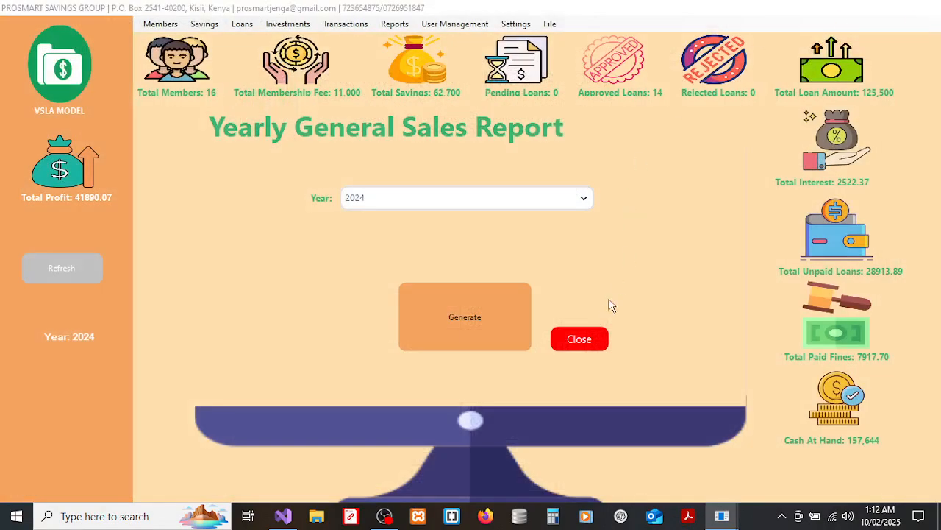
Generate the 2024 Yearly Item Sales Report for 500g white Salt (total 2,850.00) and close the PDF.
click(586, 338)
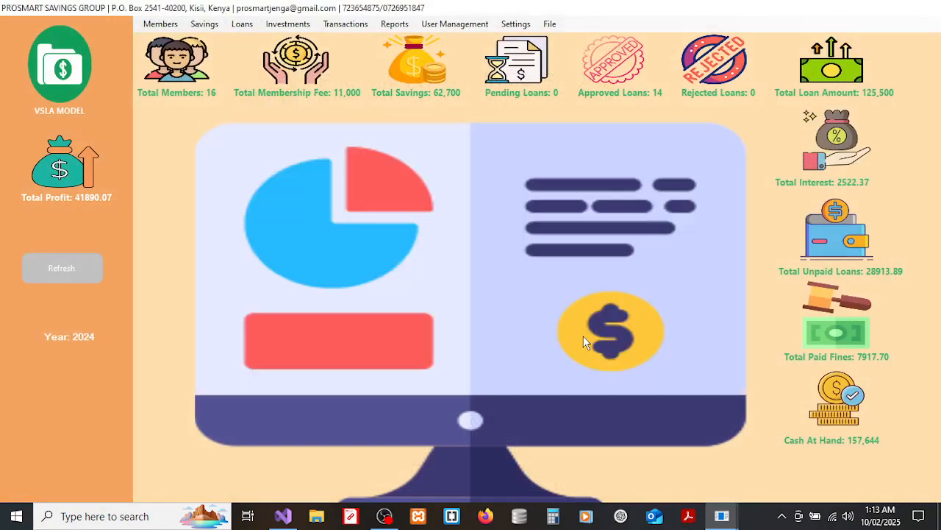
click(394, 25)
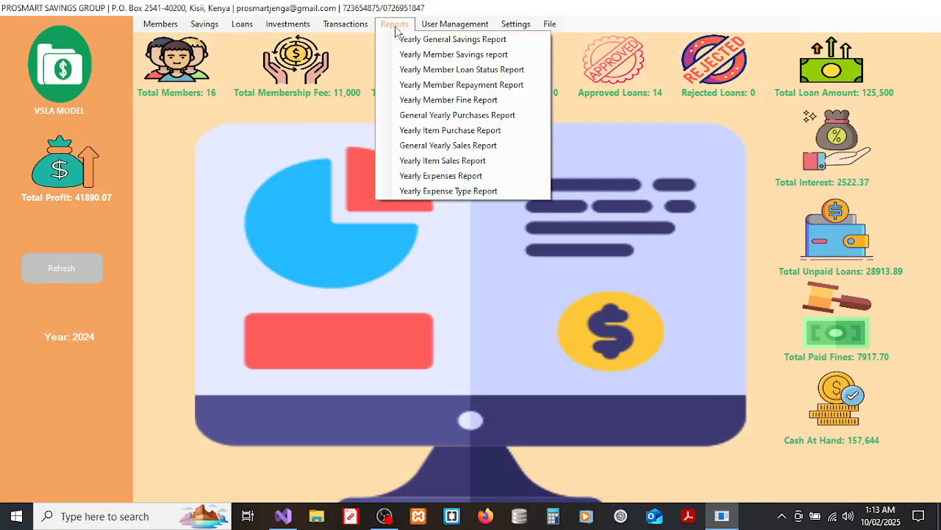
click(443, 160)
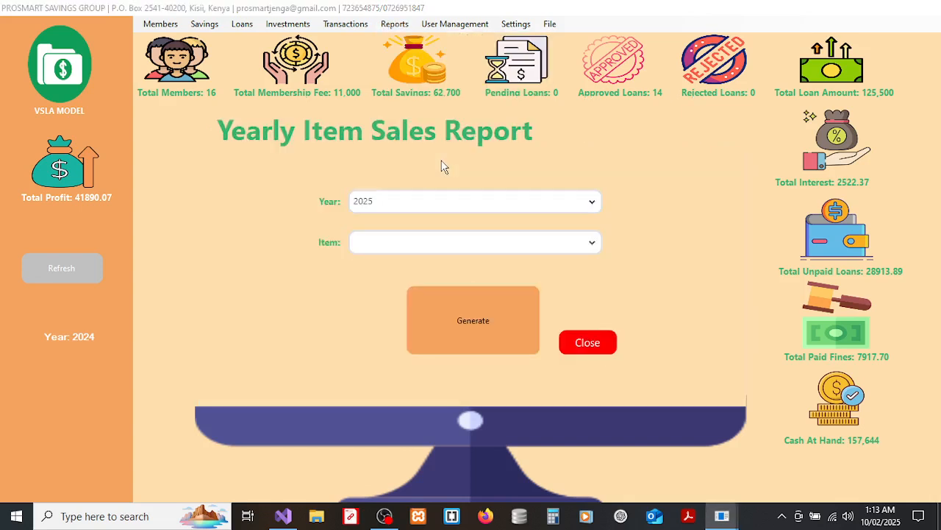
click(410, 213)
click(389, 247)
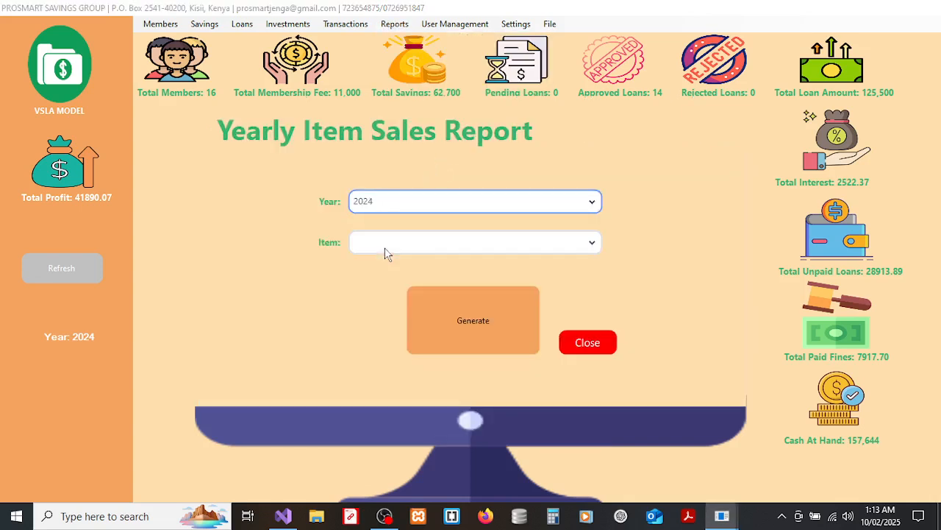
click(423, 248)
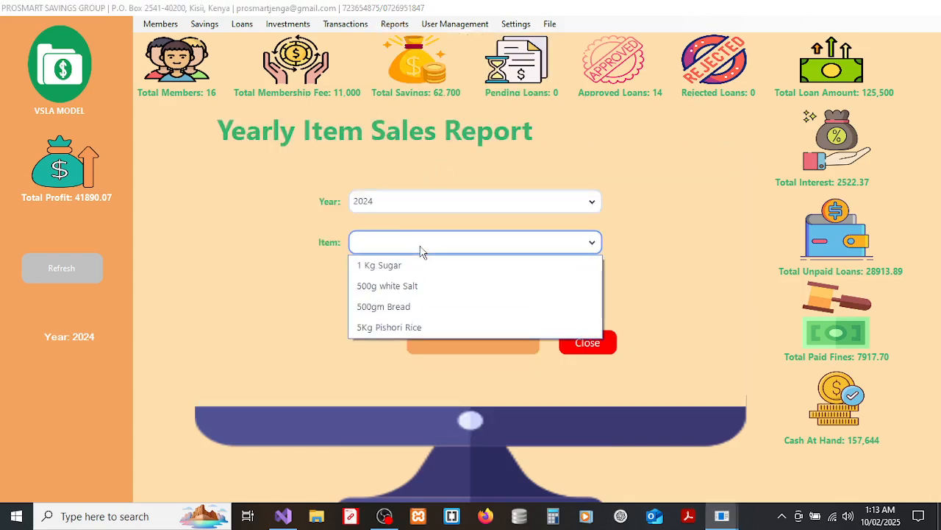
click(391, 287)
click(500, 323)
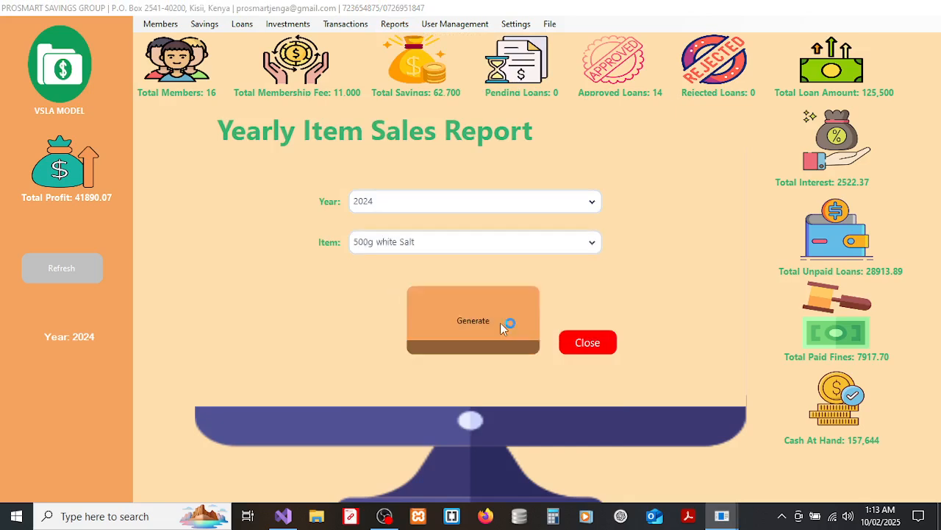
click(566, 308)
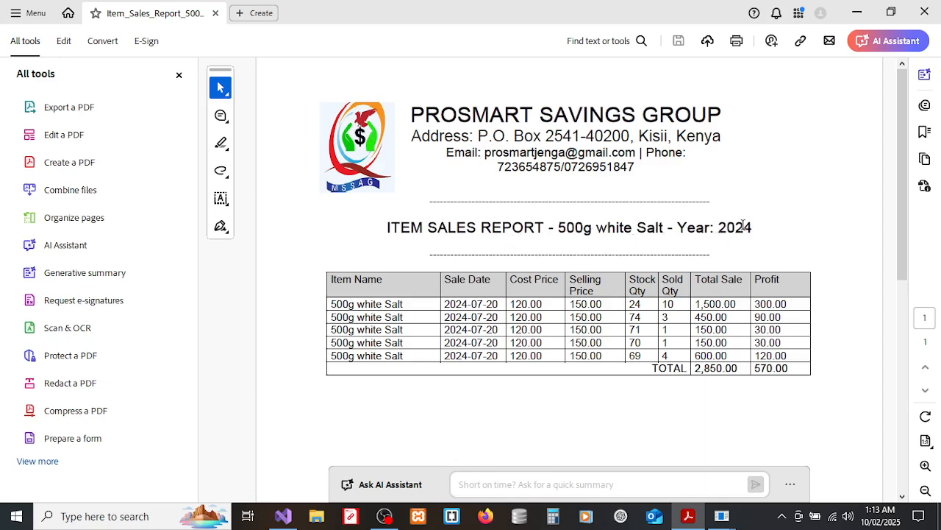
click(924, 11)
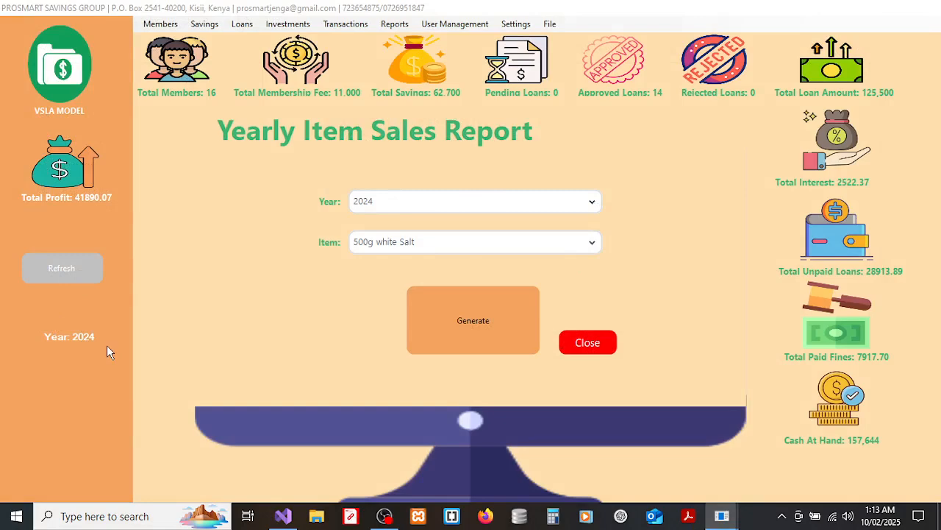
Generate the 2024 Yearly Expenses Report, check its 7,500.00 total, and close the PDF.
click(579, 343)
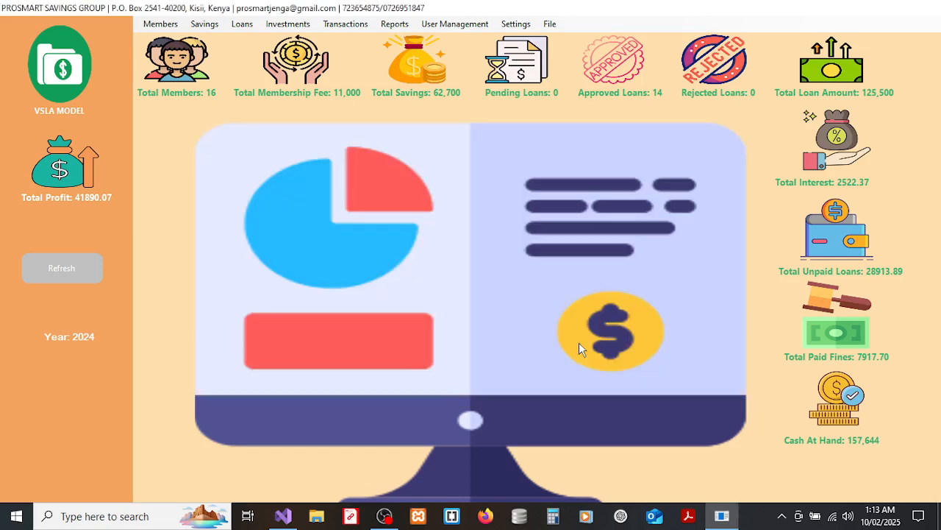
click(392, 24)
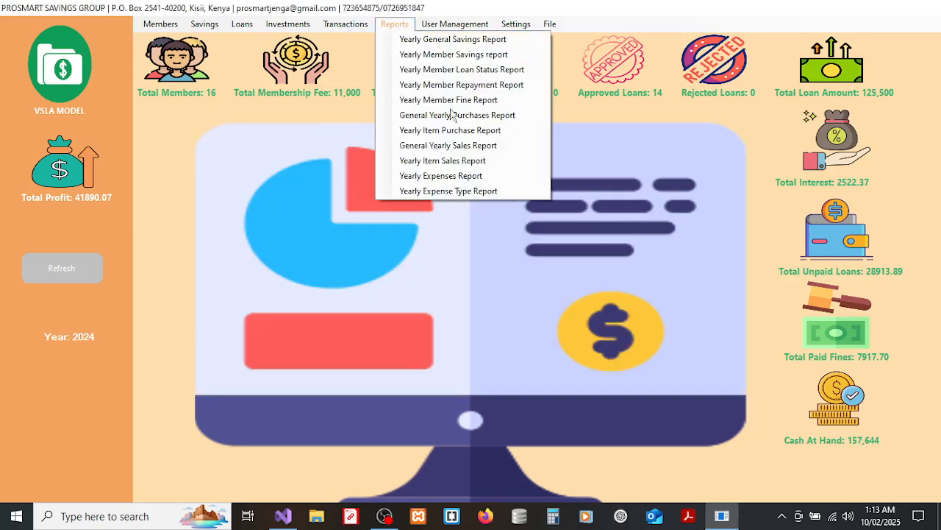
click(445, 182)
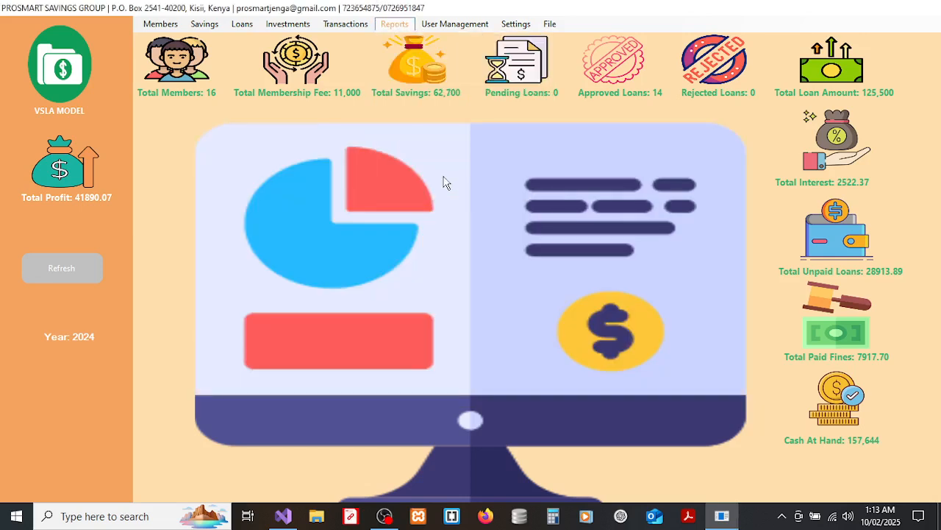
click(421, 200)
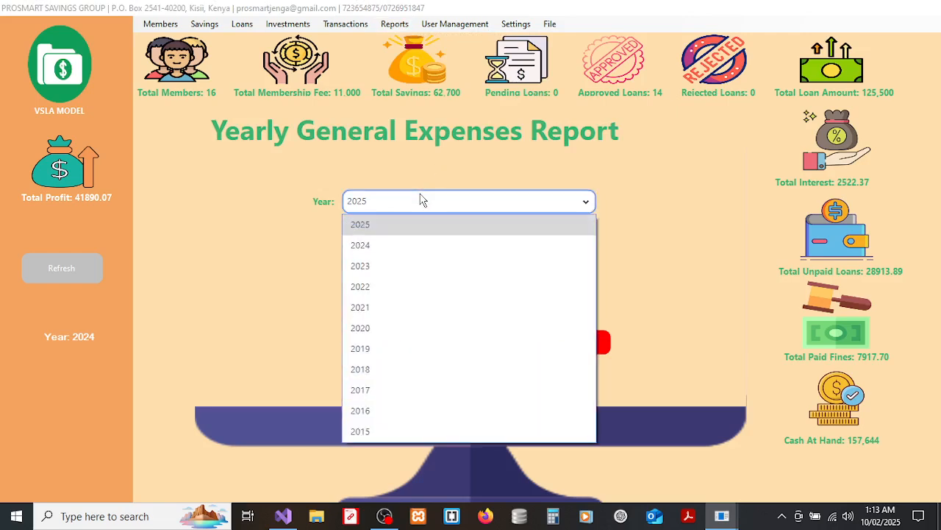
click(378, 250)
click(472, 303)
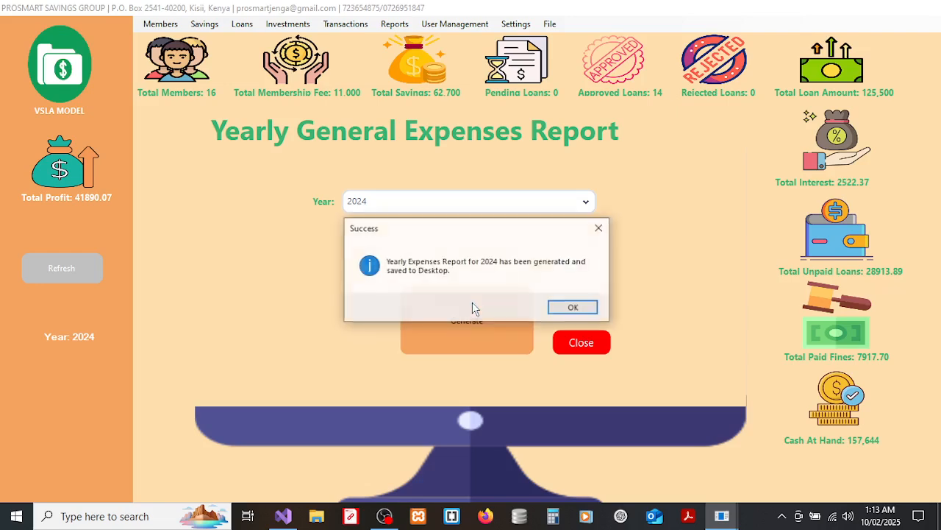
click(573, 308)
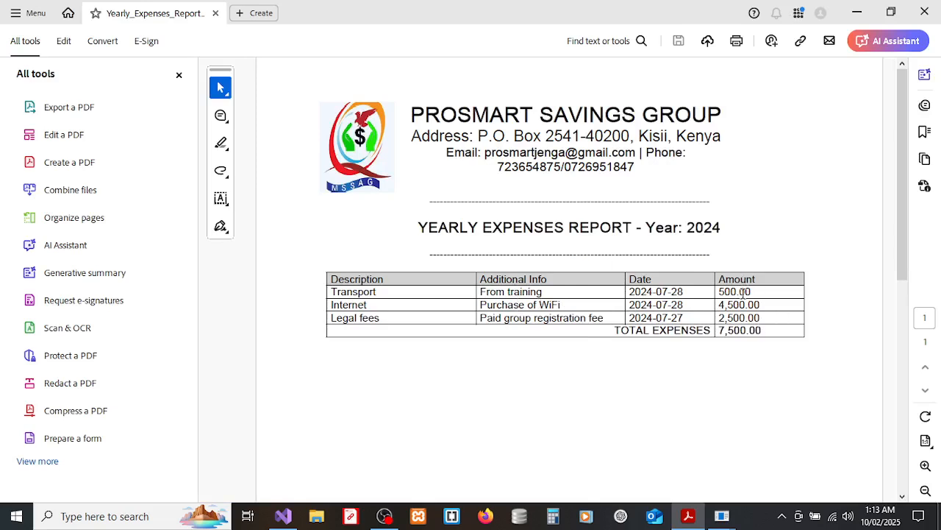
click(926, 9)
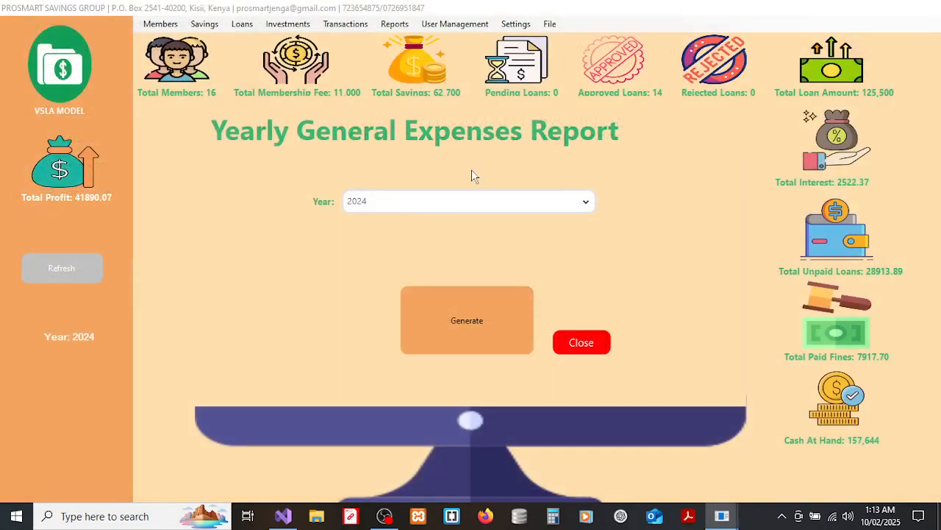
Close the expenses form and bring up the Yearly Expense Type Report form.
click(578, 340)
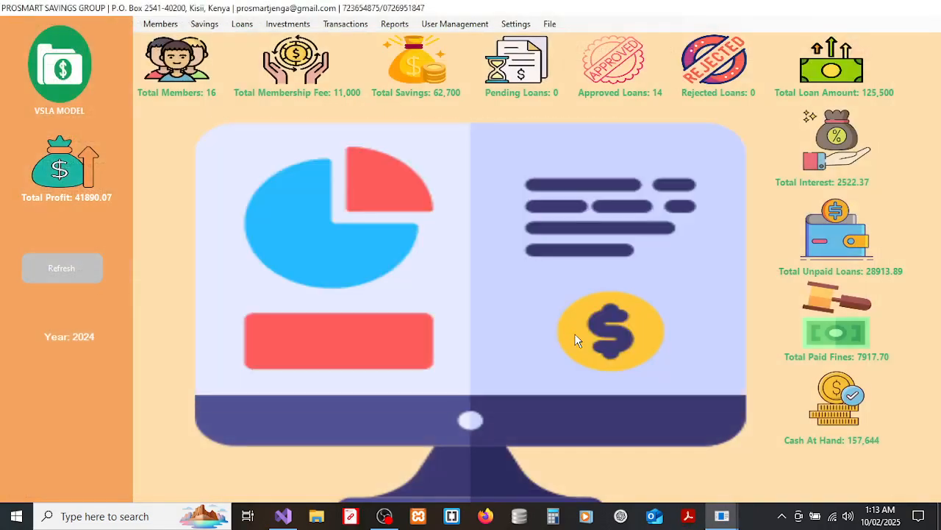
click(395, 24)
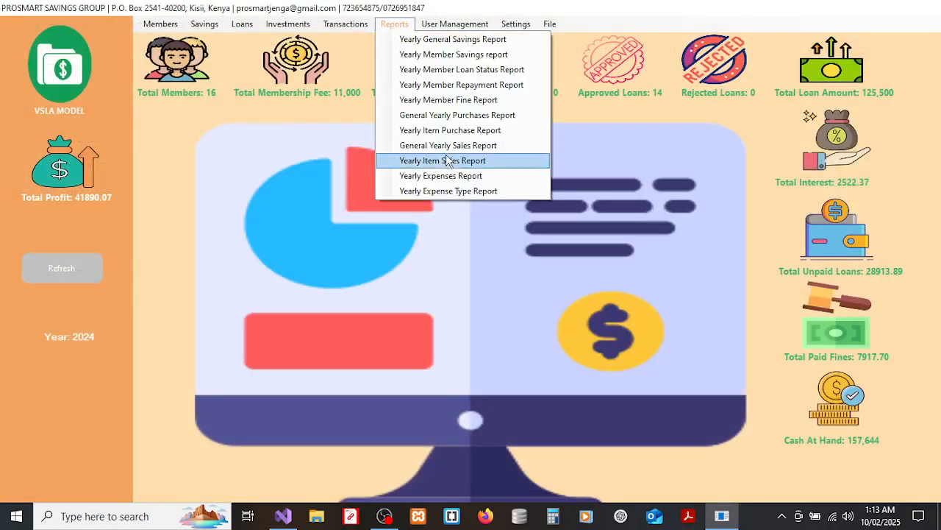
click(453, 191)
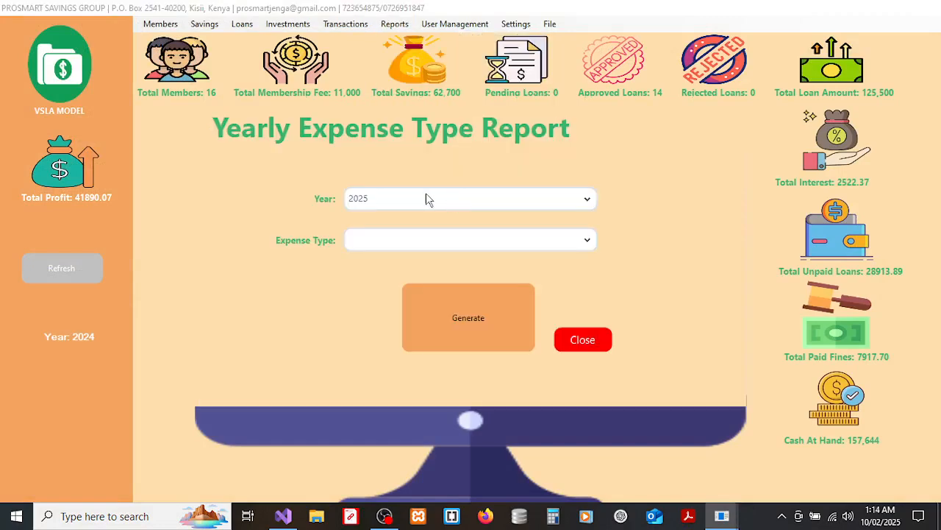
Generate the 2024 expense report for the Internet expense type and view the PDF.
click(426, 193)
click(378, 242)
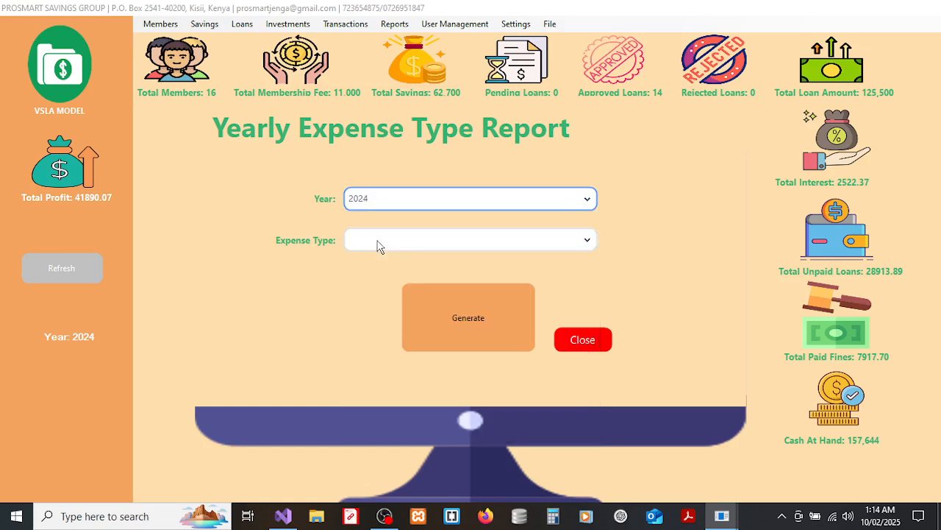
click(416, 246)
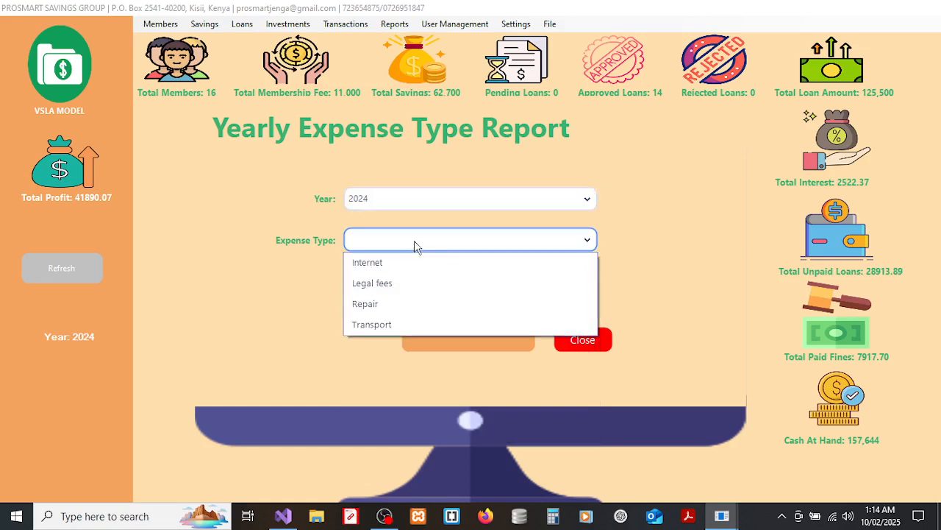
click(386, 267)
click(470, 307)
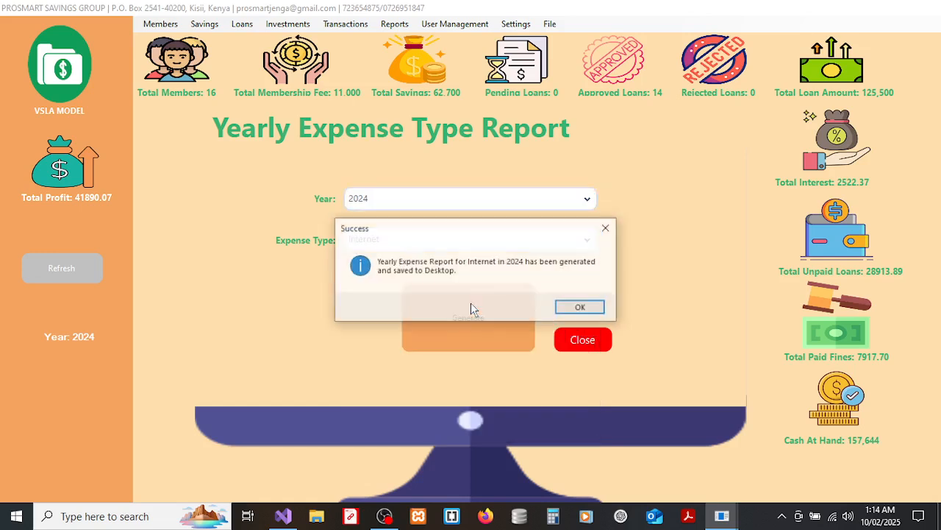
click(580, 306)
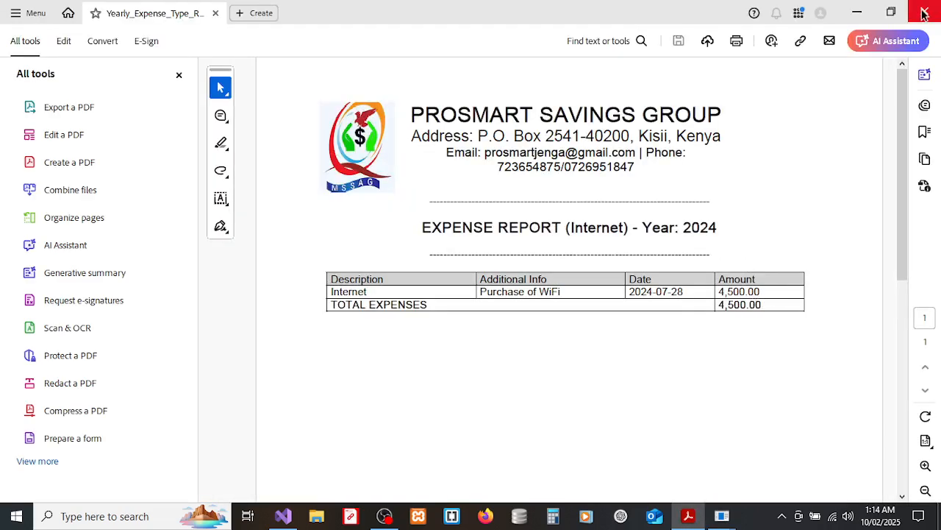
key(alt+Tab)
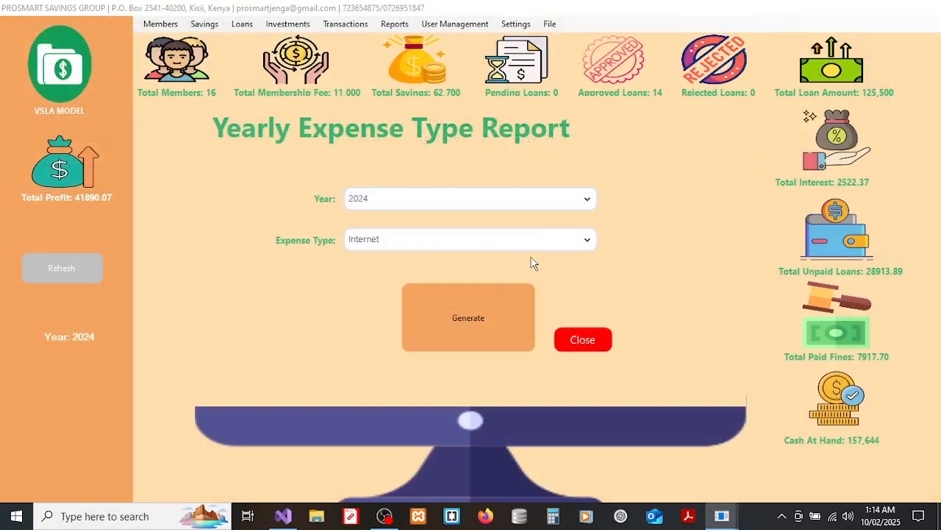
Generate the 2024 Legal fees expense report (total 2,500.00), then close the PDF and form.
click(534, 245)
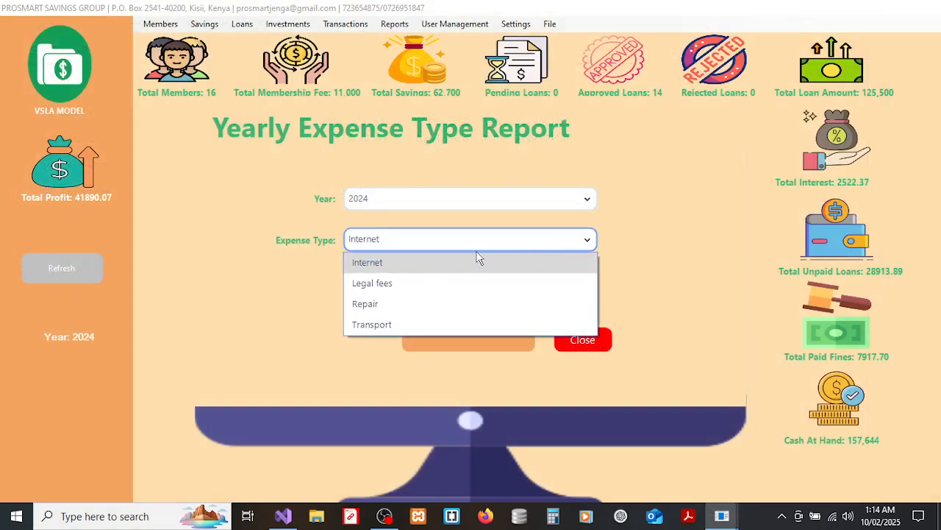
click(409, 284)
click(477, 297)
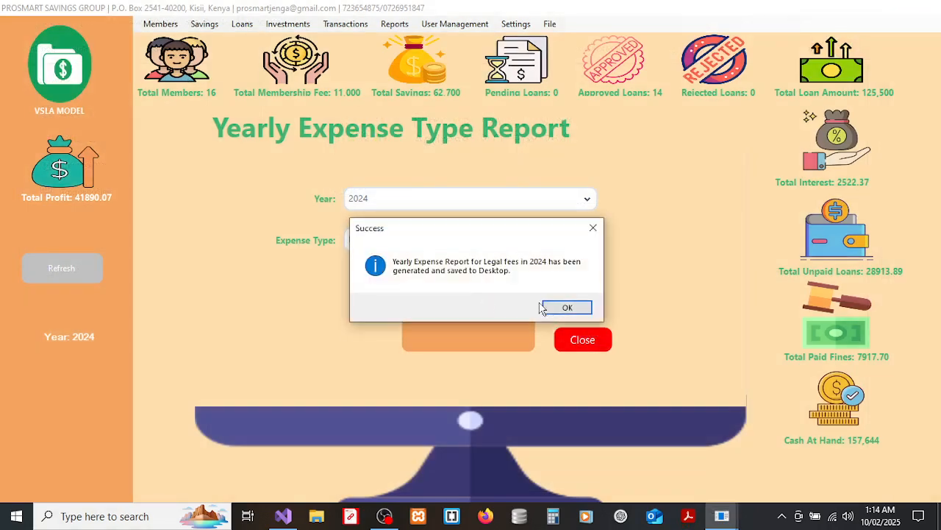
click(552, 307)
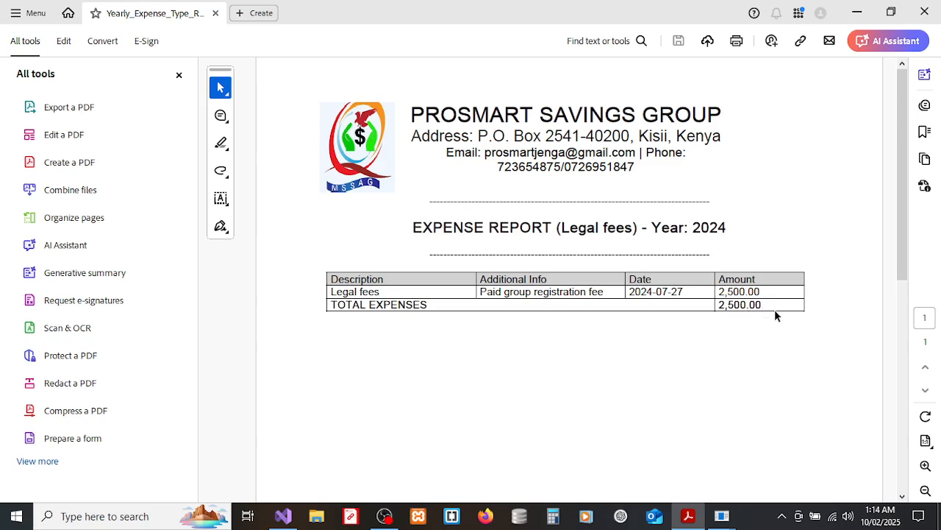
click(930, 6)
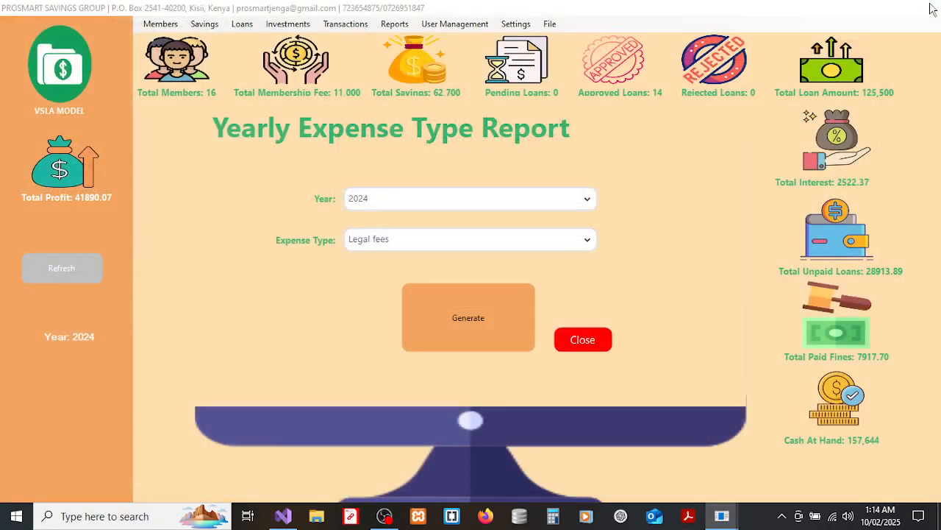
click(583, 343)
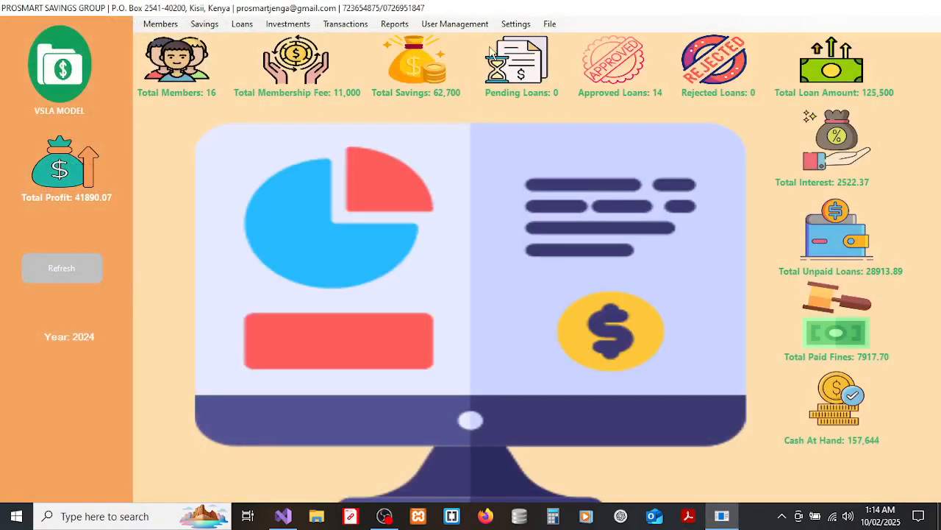
click(396, 27)
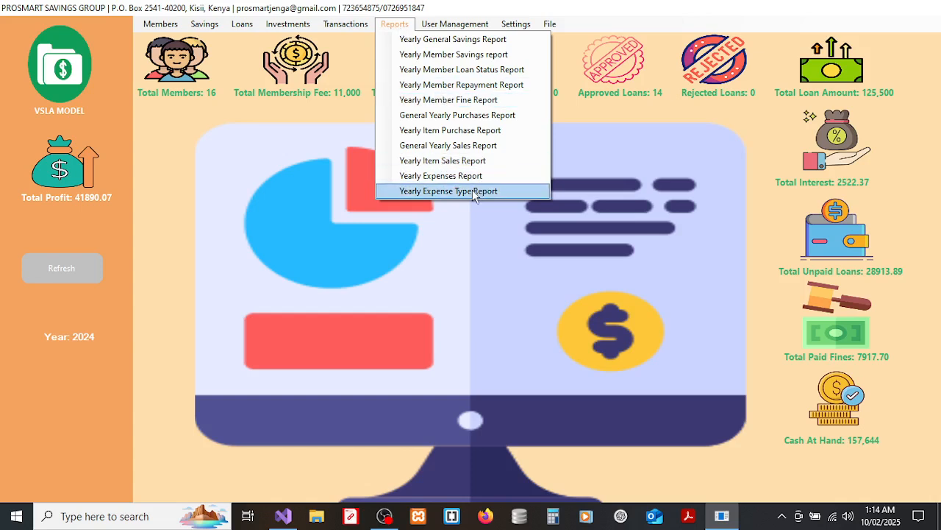
click(463, 208)
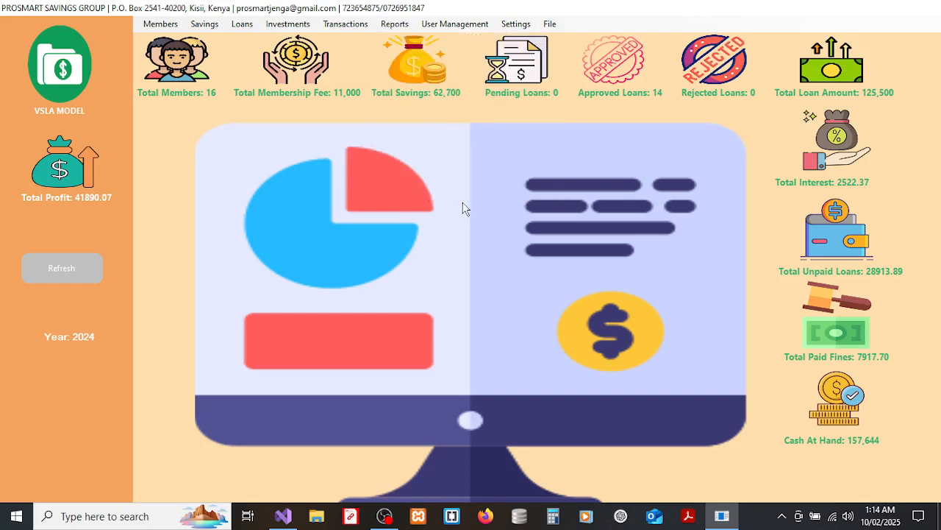
click(453, 24)
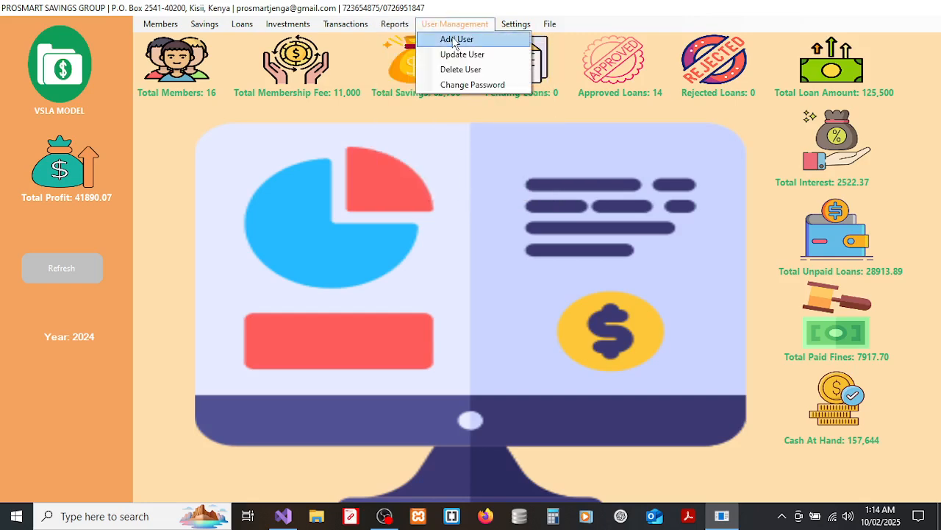
click(452, 36)
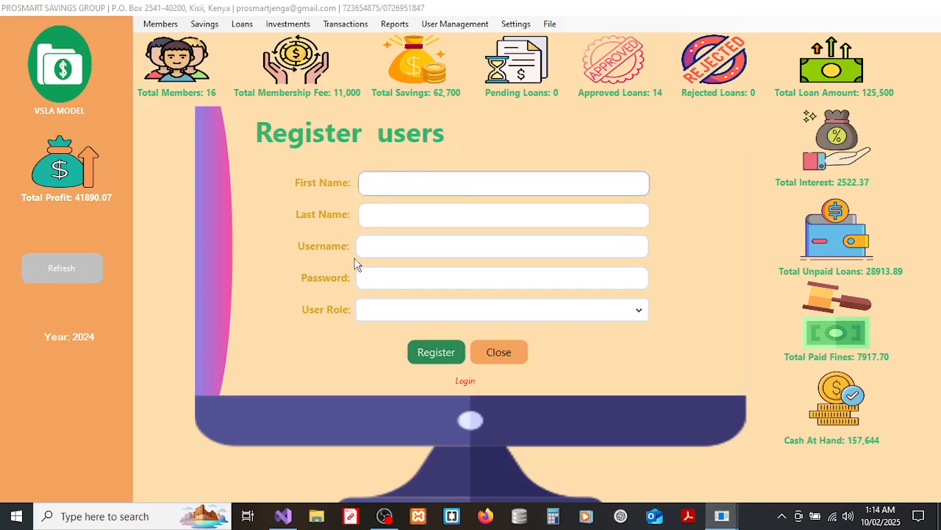
click(503, 356)
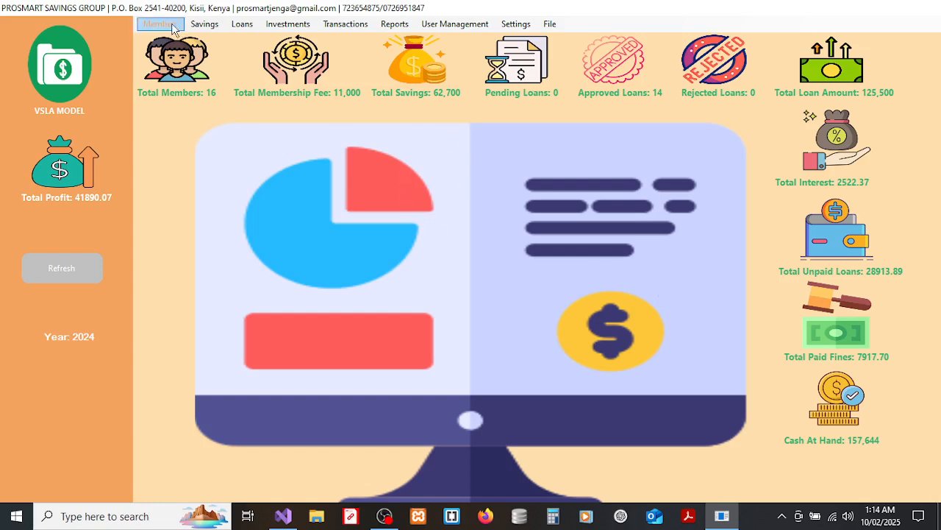
click(460, 25)
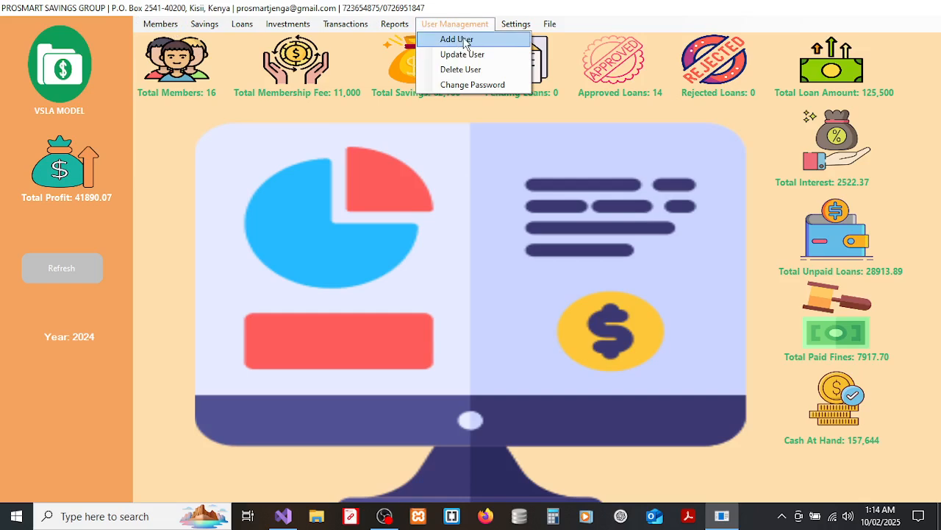
click(463, 54)
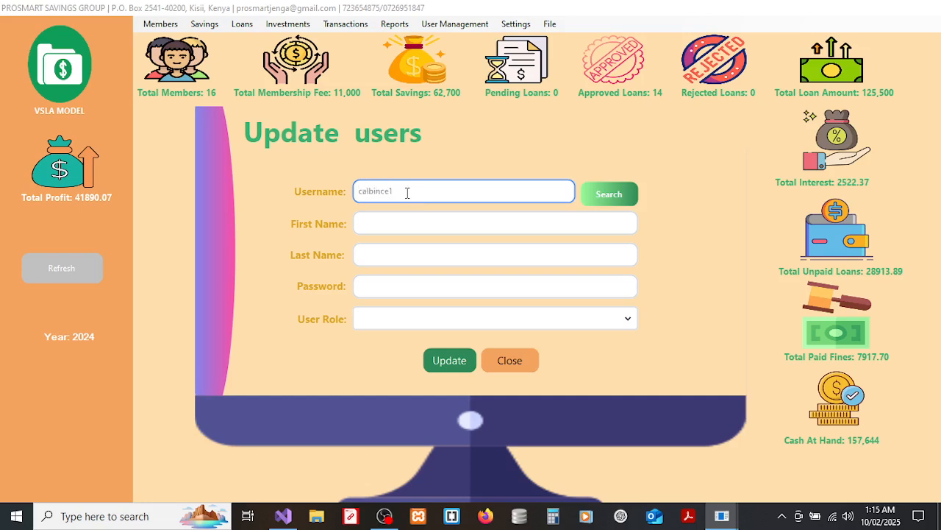
click(374, 191)
key(BackSpace)
text(v)
click(596, 194)
click(361, 252)
click(417, 229)
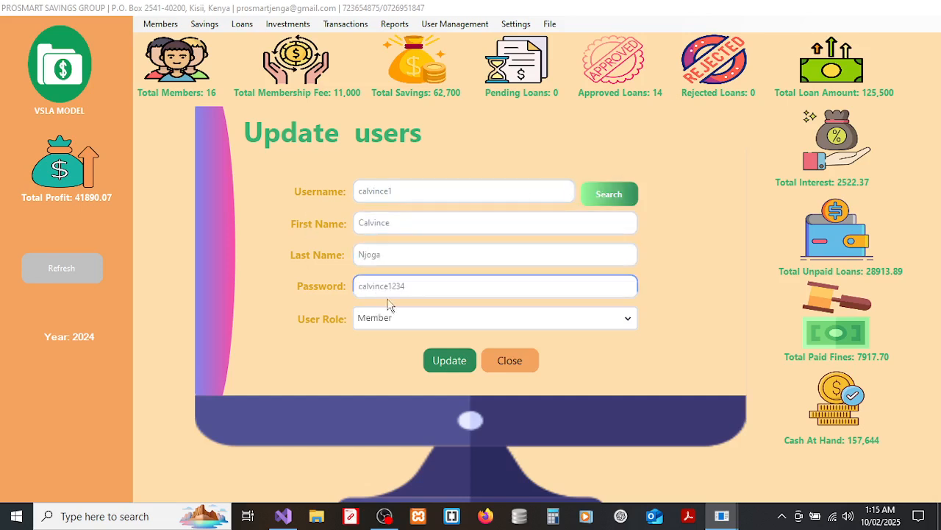
click(507, 369)
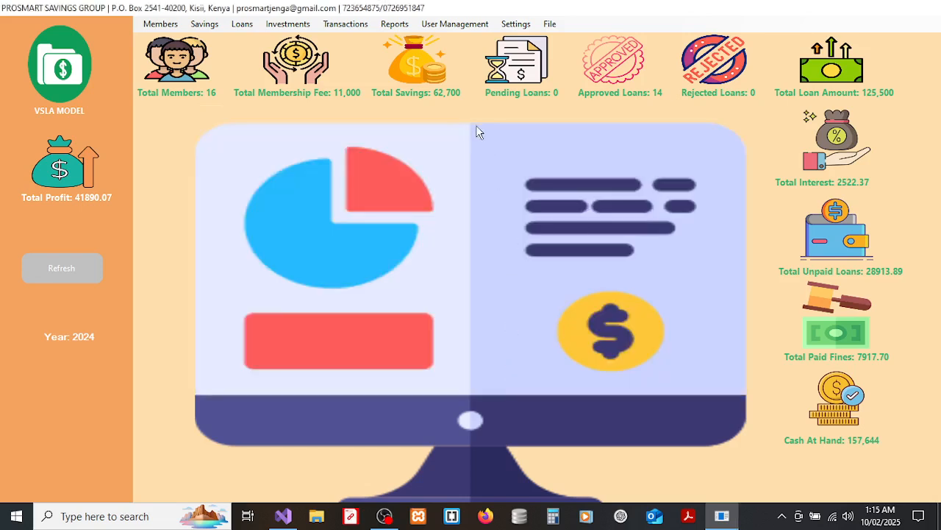
Search for a username in the Delete User form, then close it without deleting.
click(455, 25)
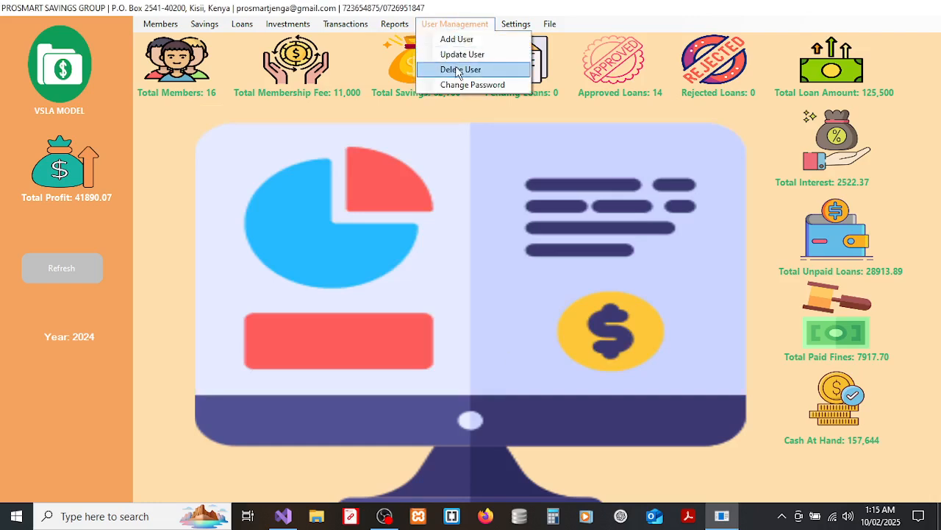
click(458, 69)
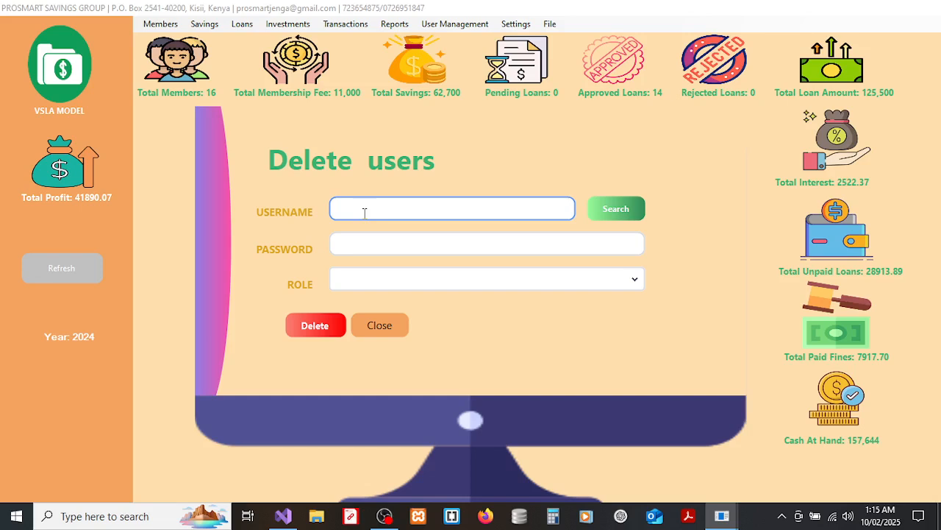
text(calvince1)
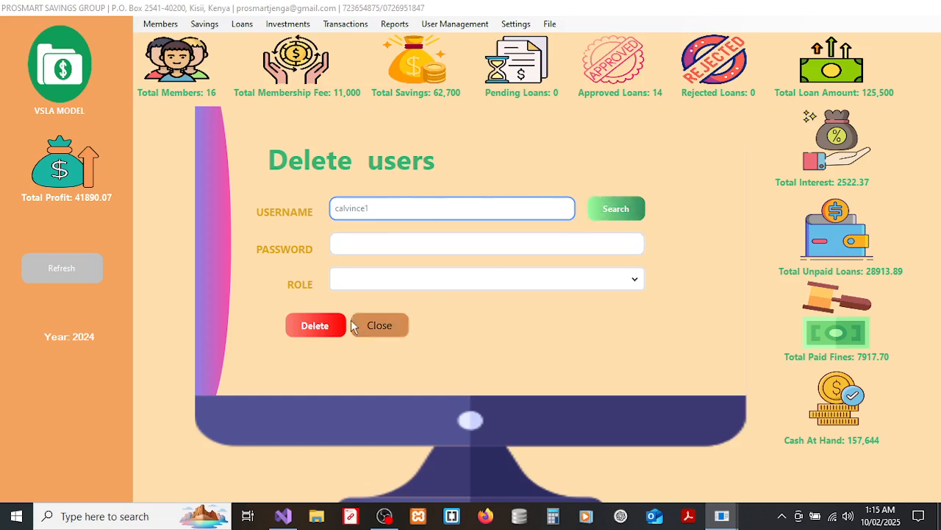
click(634, 206)
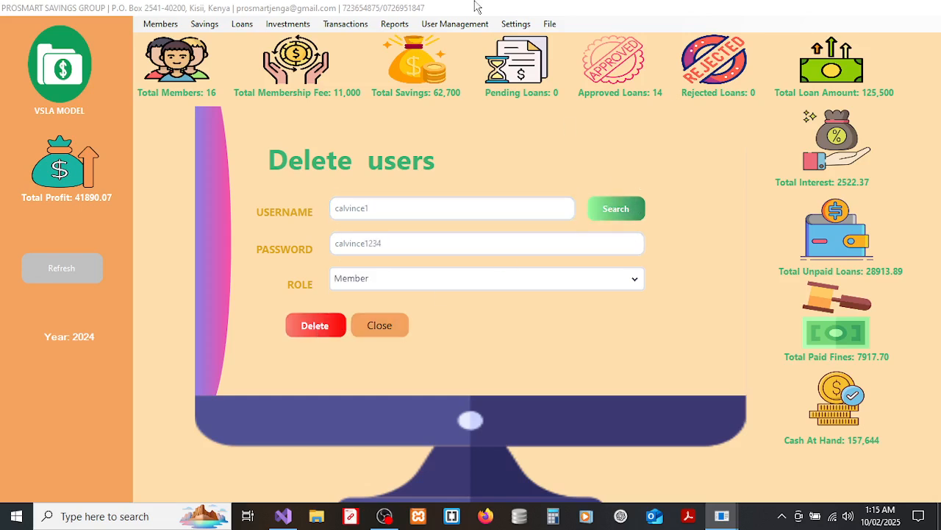
click(378, 326)
Open and close the empty Change Password form, then bring up the Settings options.
click(439, 22)
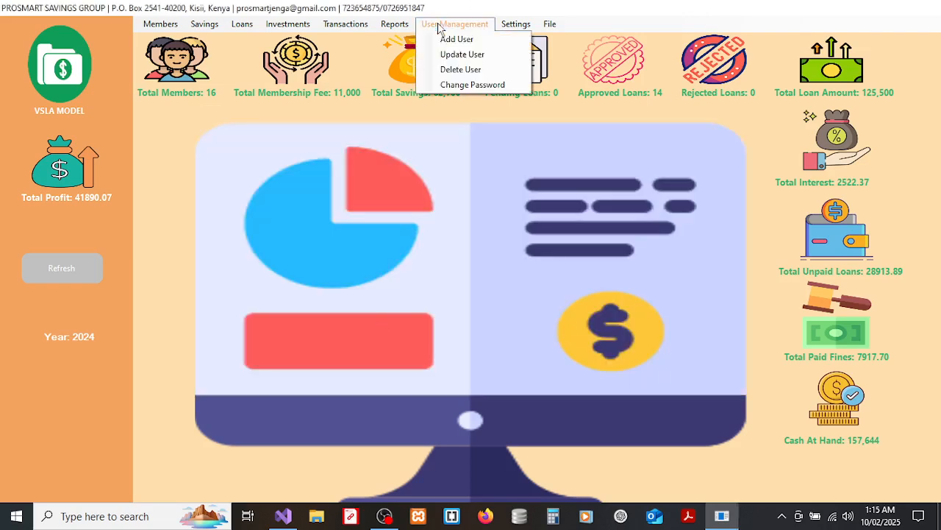
click(465, 85)
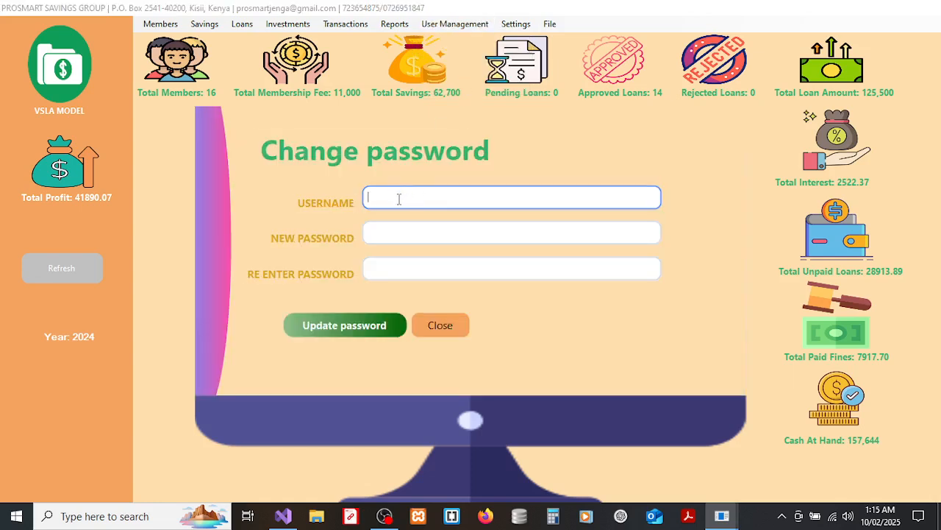
click(427, 322)
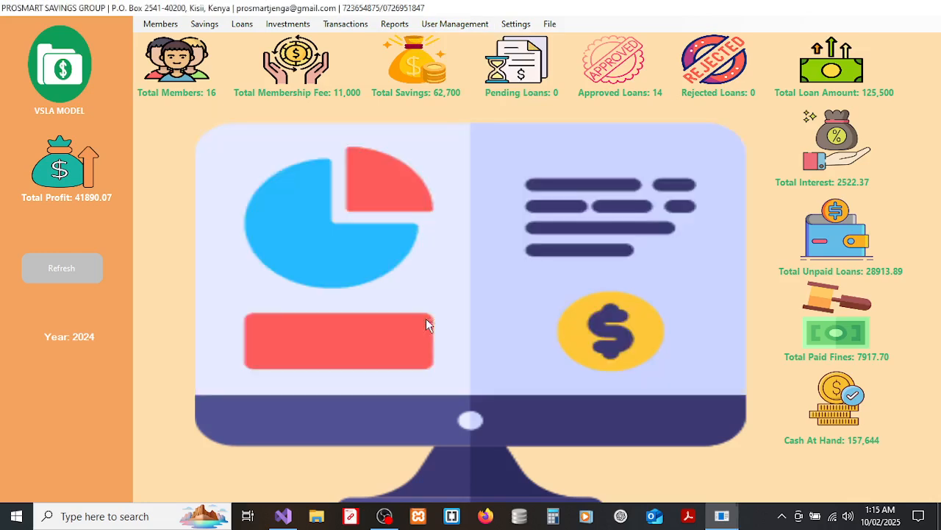
click(480, 26)
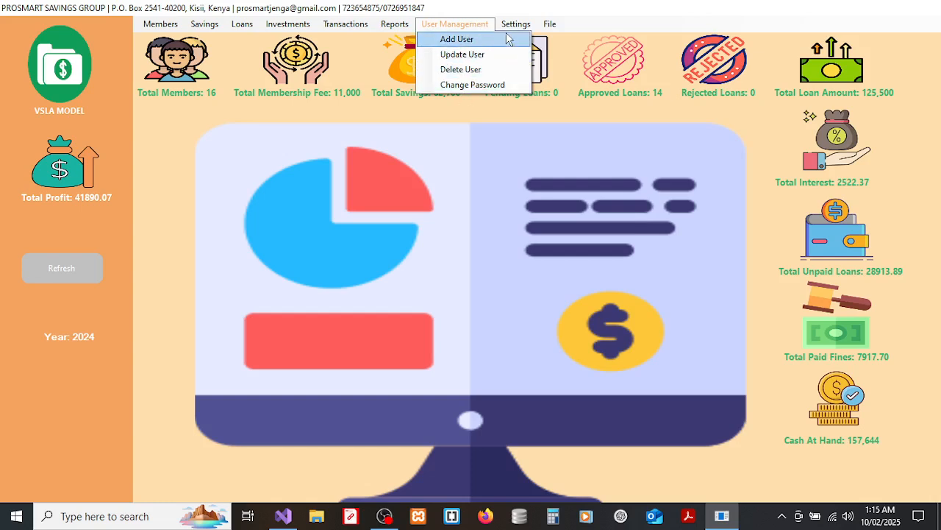
mouse_move(511, 30)
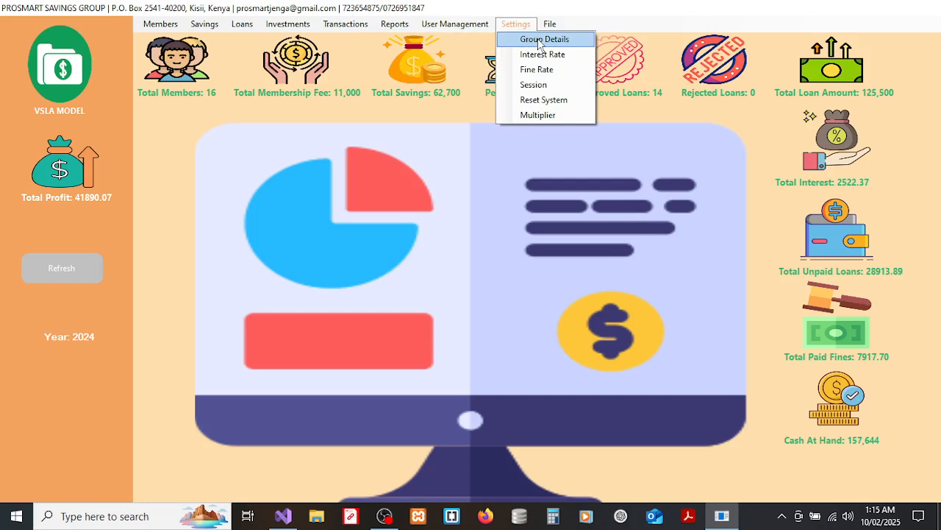
Open the group details form from Settings and acknowledge the please-wait message.
click(88, 7)
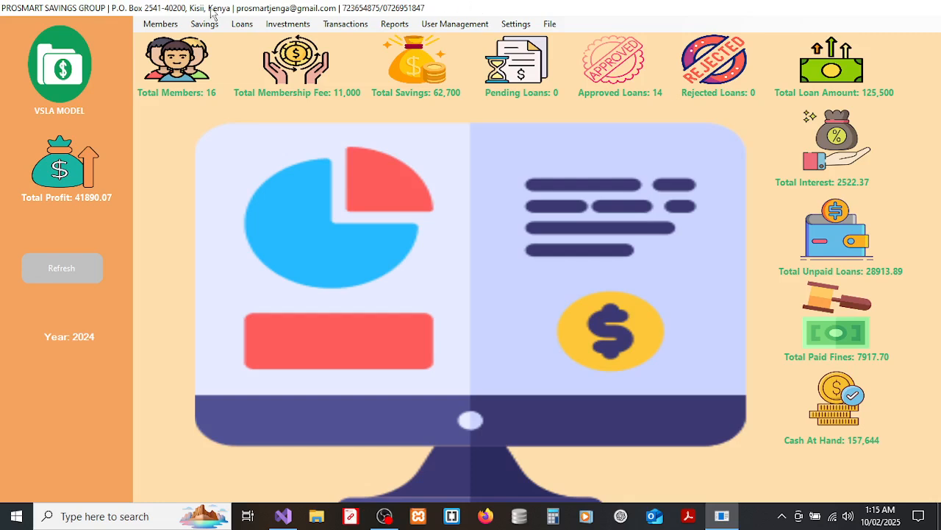
click(513, 25)
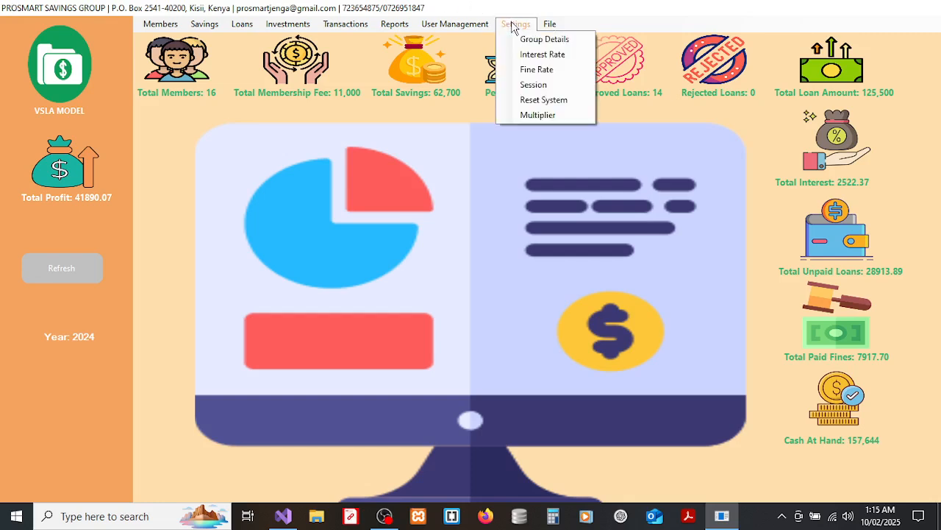
click(527, 39)
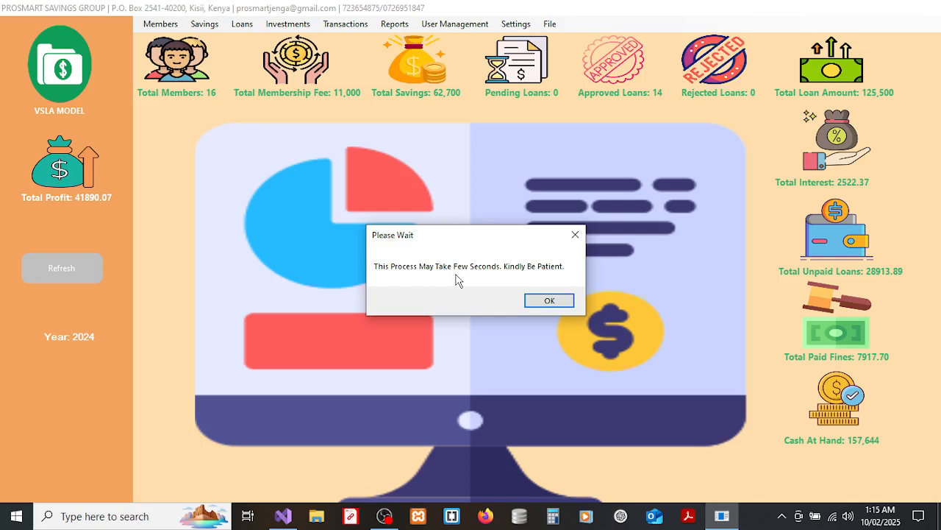
click(552, 302)
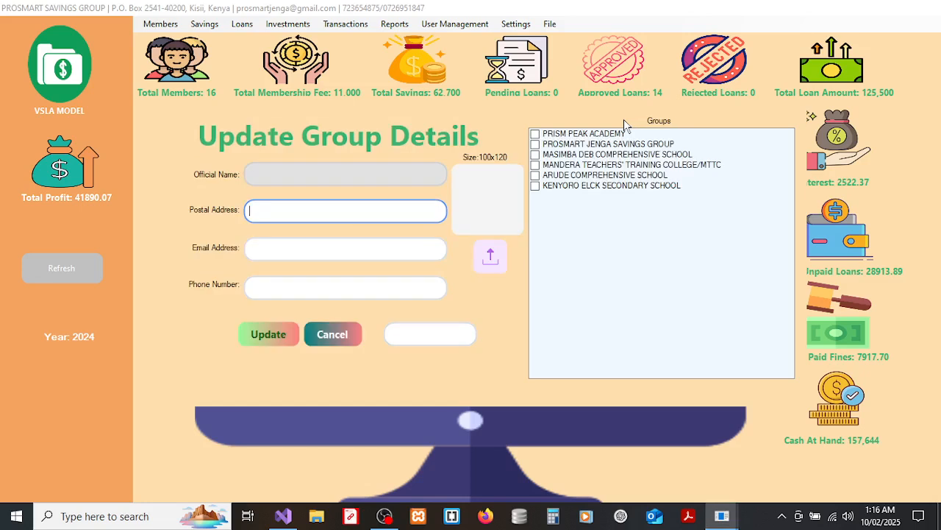
Select PROSMART JENGA SAVINGS GROUP, step through its contact fields, and open the image picker.
click(570, 154)
click(568, 146)
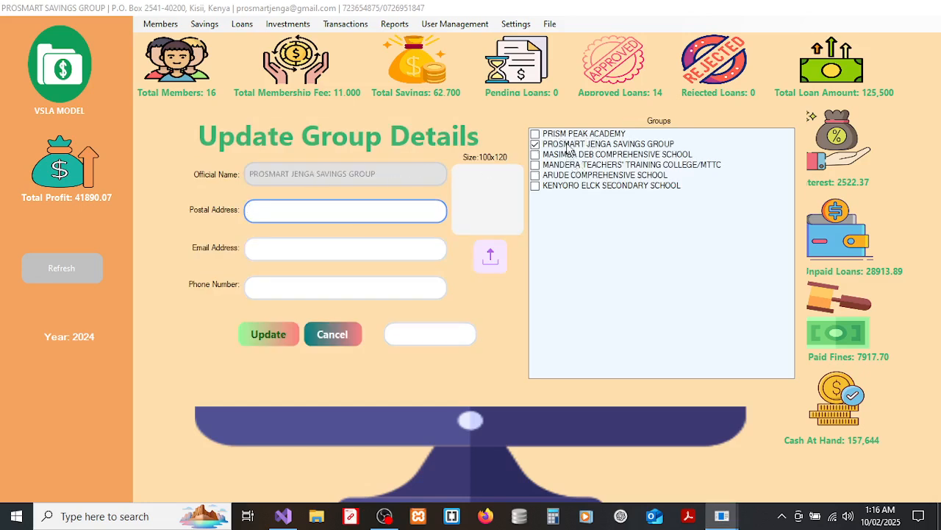
click(568, 147)
click(268, 213)
click(294, 247)
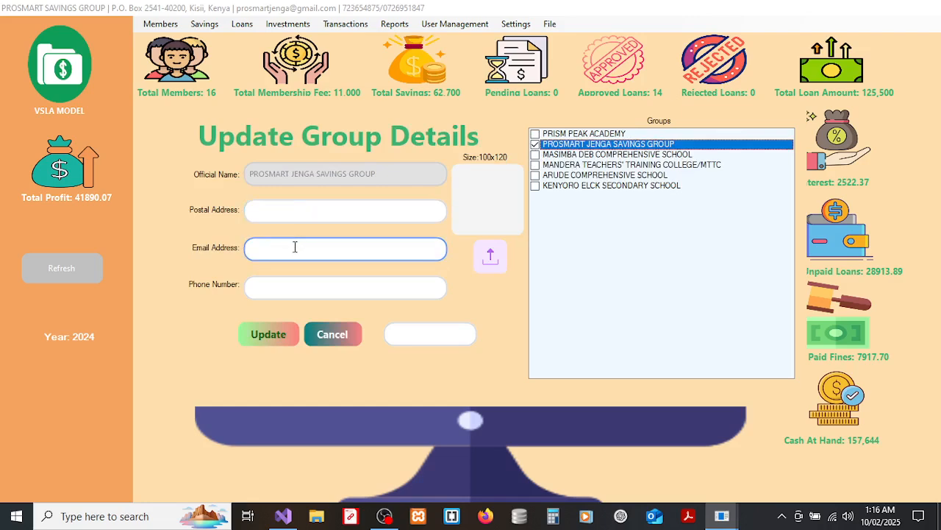
click(287, 286)
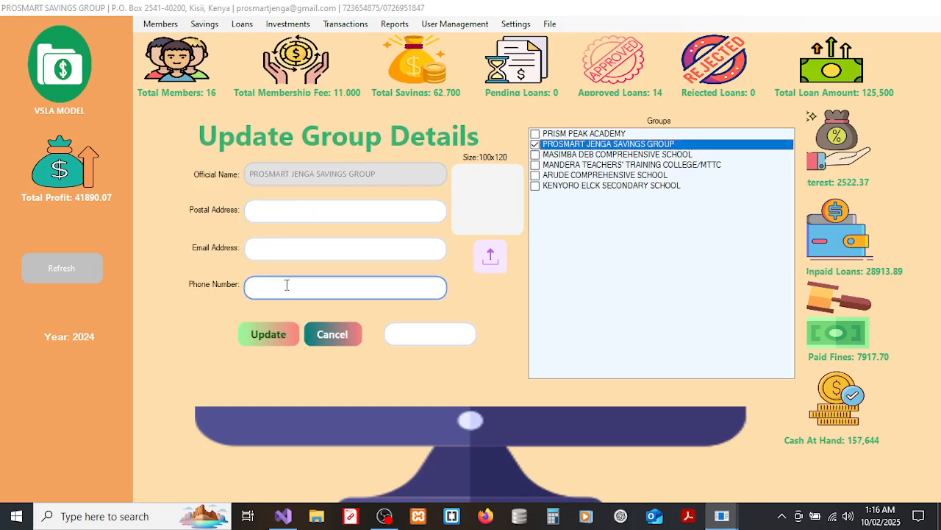
click(490, 257)
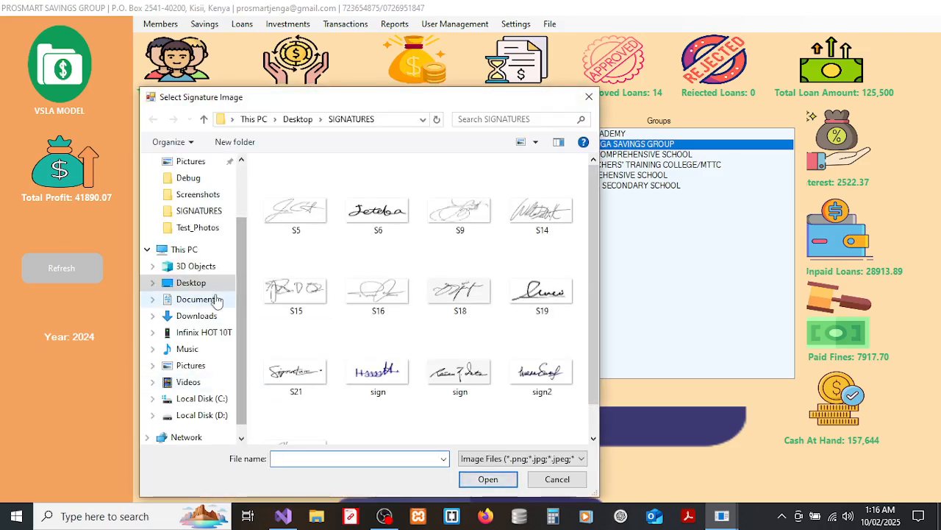
Load SavingLogo from the Desktop LOGO folder as the group image.
click(191, 283)
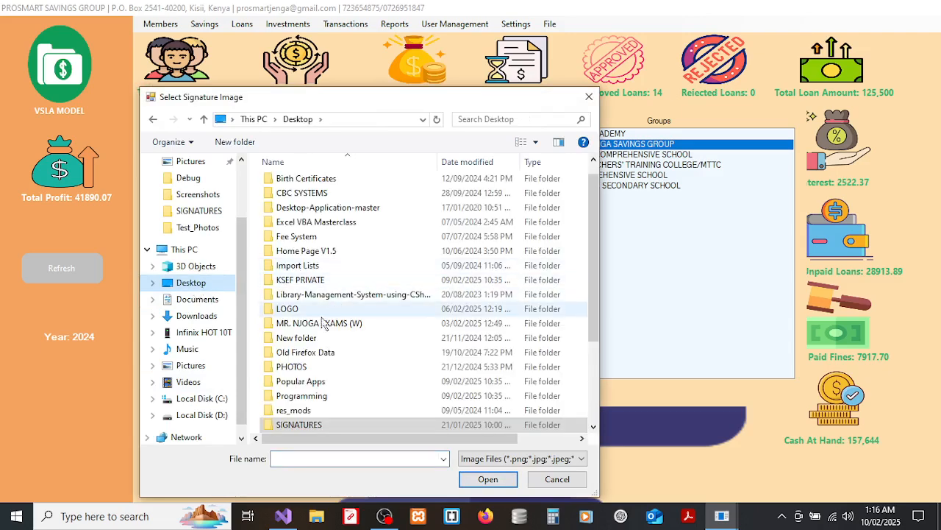
double_click(291, 309)
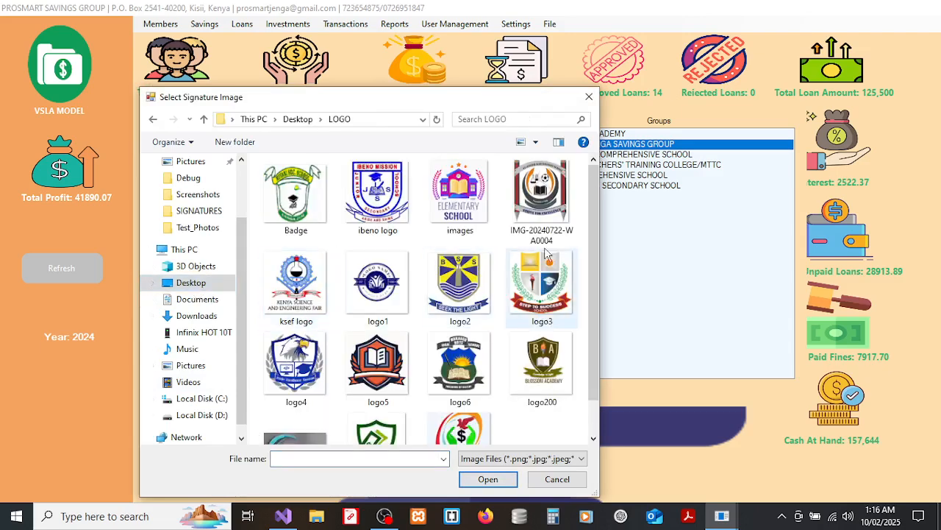
scroll(590, 247, down, 2)
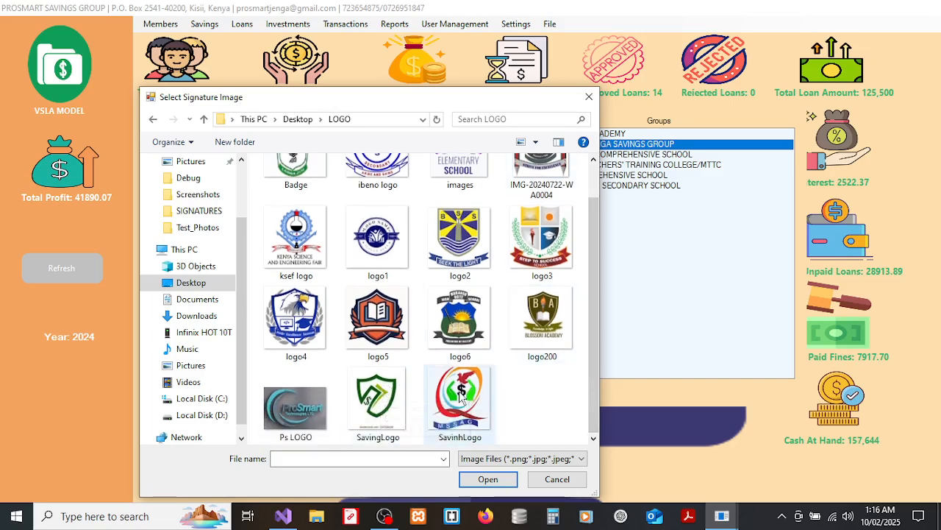
click(381, 390)
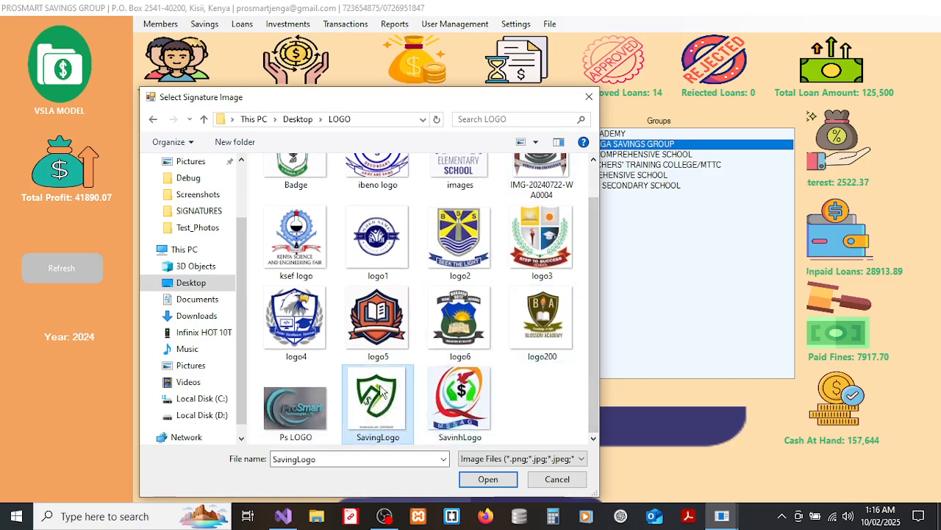
click(488, 478)
Check the MANDERA TEACHERS' TRAINING COLLEGE/MTTC group, review its contact fields, and cancel without updating.
click(553, 164)
click(384, 215)
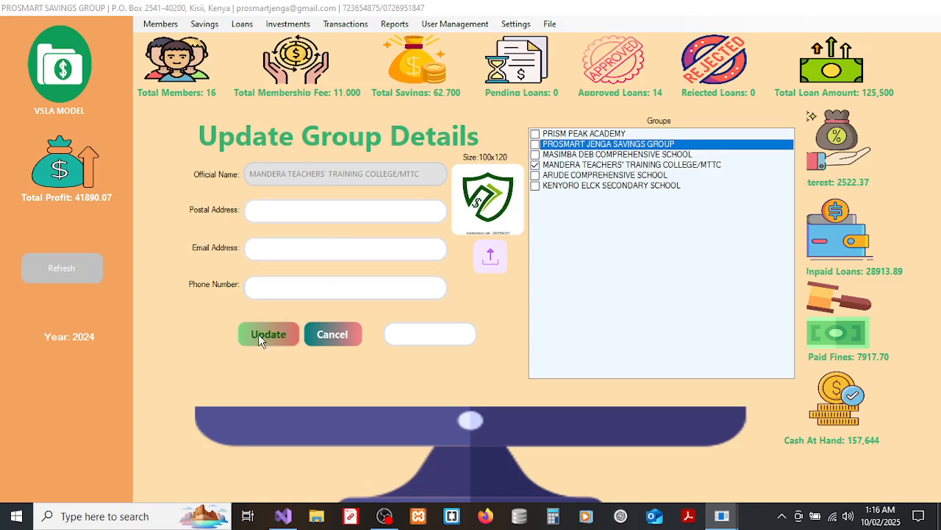
click(294, 244)
click(293, 284)
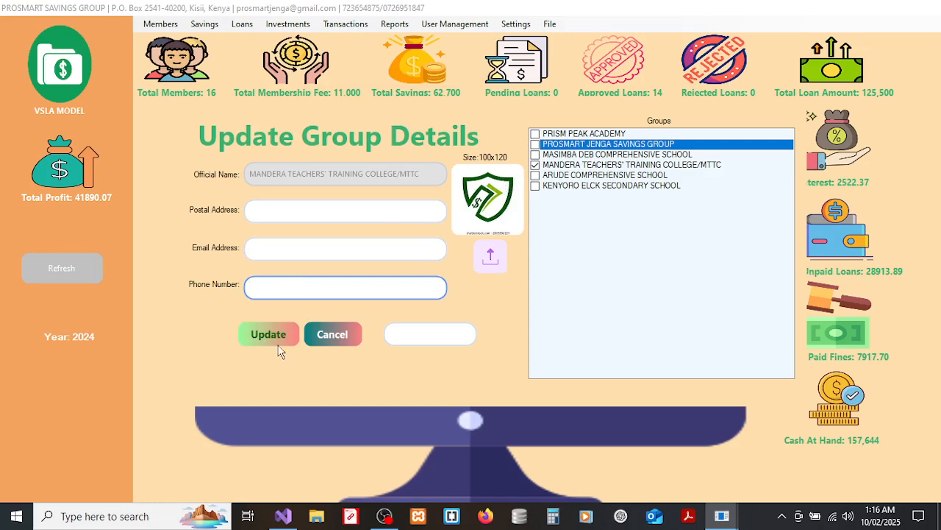
click(328, 335)
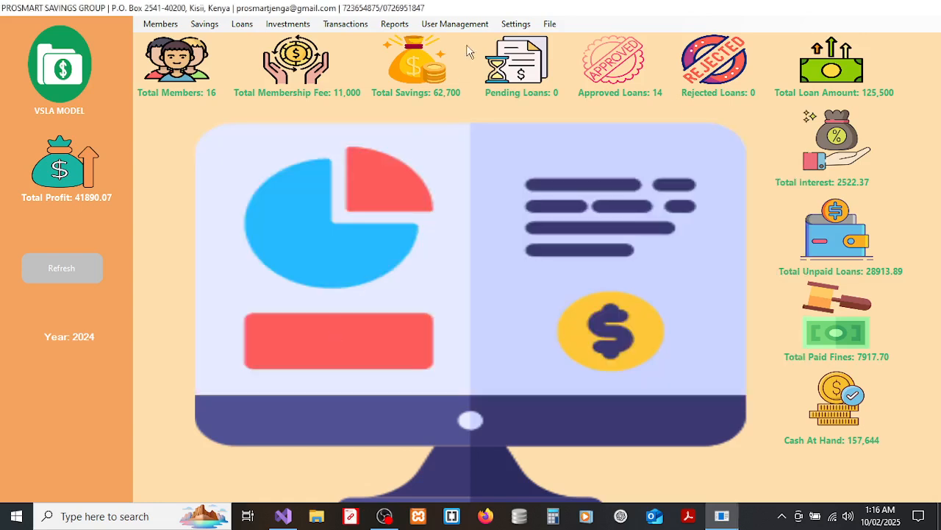
click(503, 28)
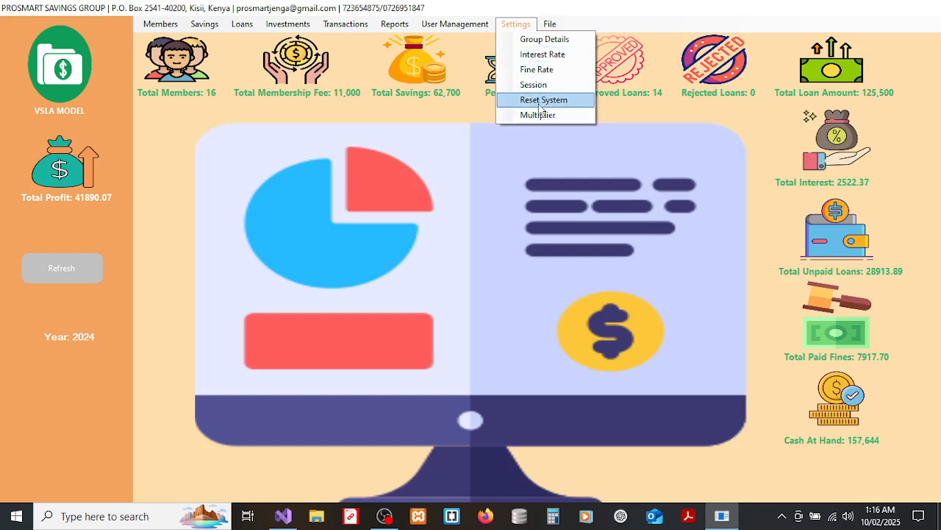
click(542, 101)
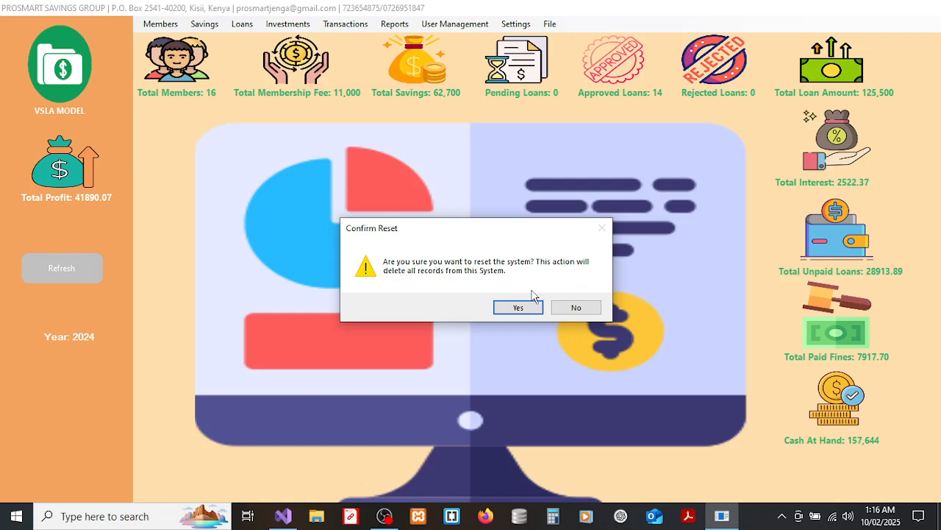
click(577, 311)
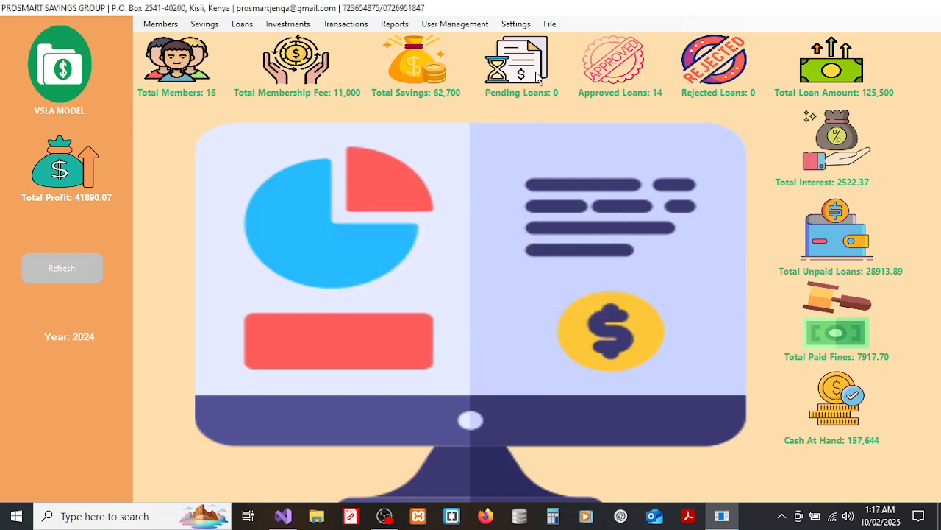
click(523, 26)
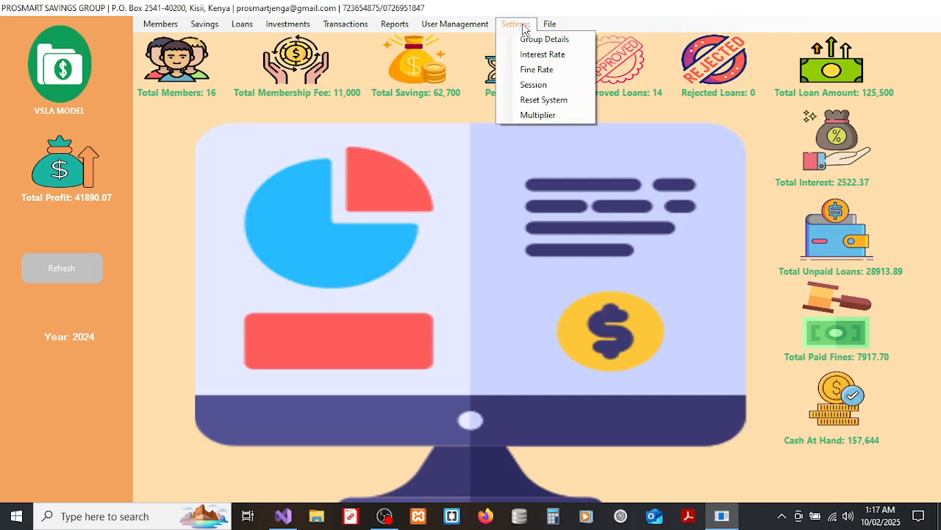
click(538, 116)
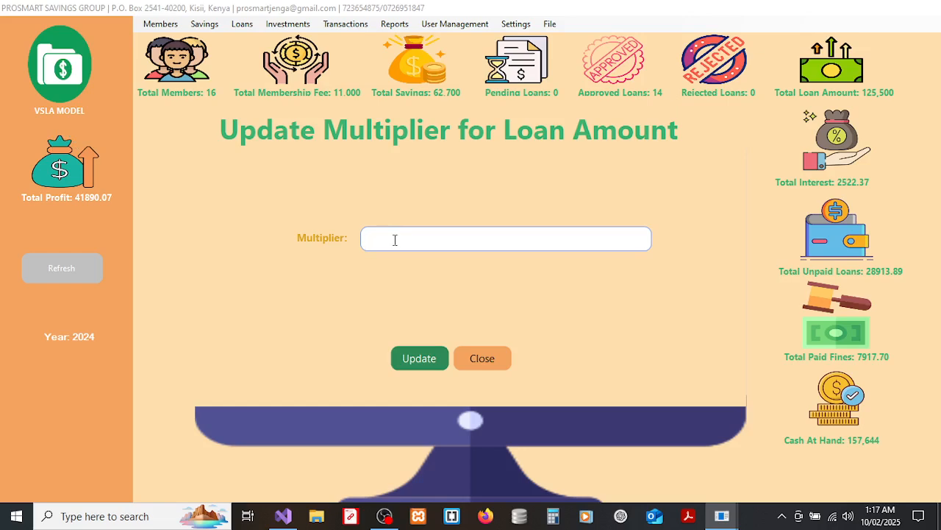
click(482, 356)
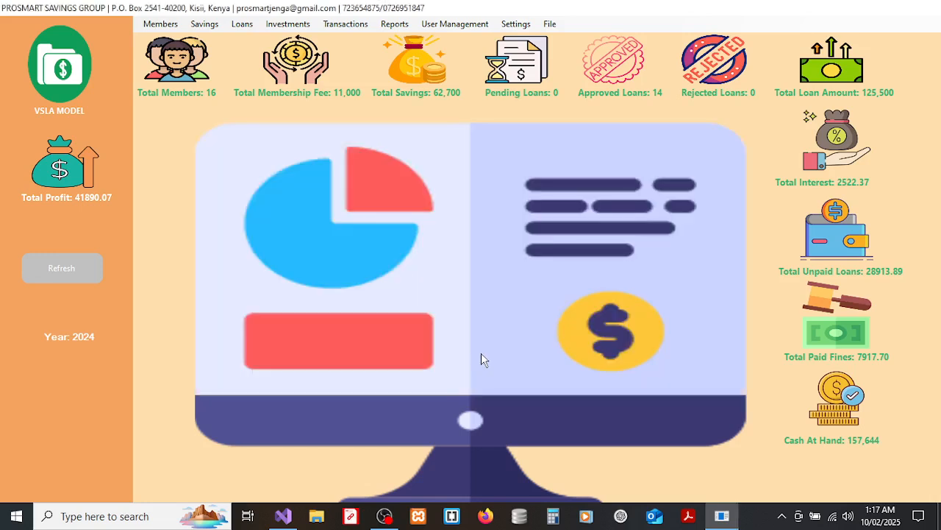
View the About information and the contact Support details, dismissing each message.
click(516, 24)
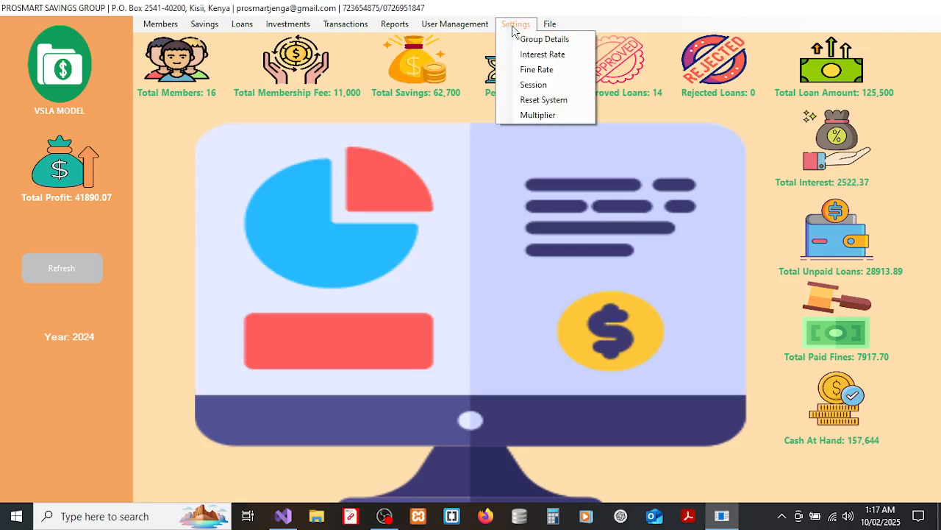
mouse_move(551, 25)
click(569, 42)
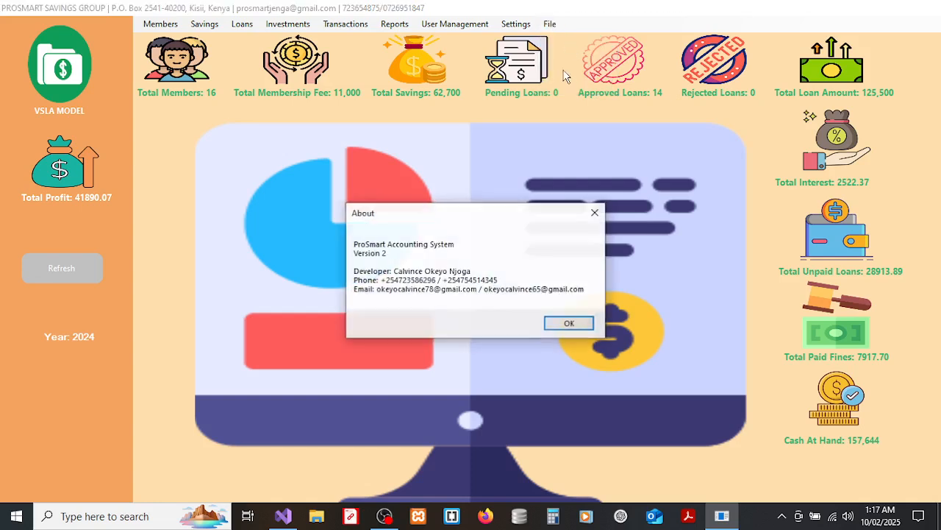
click(556, 326)
click(560, 27)
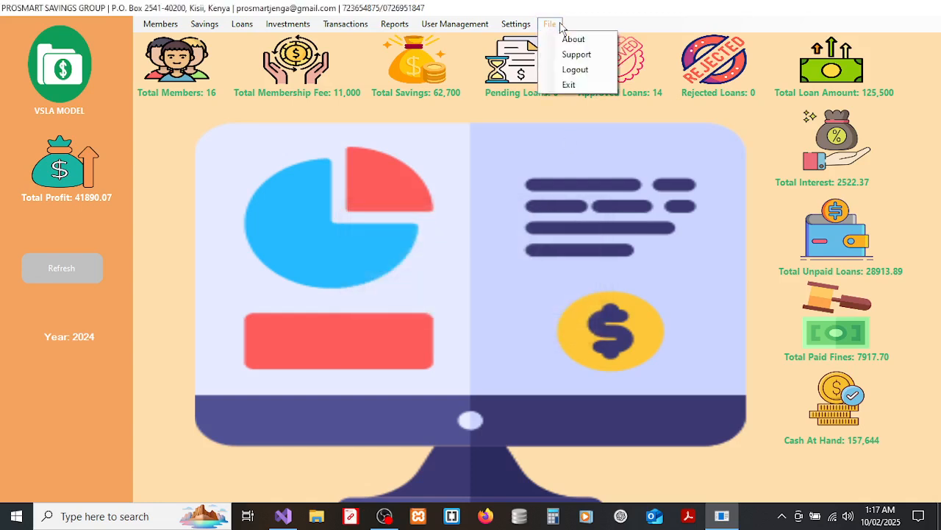
click(575, 56)
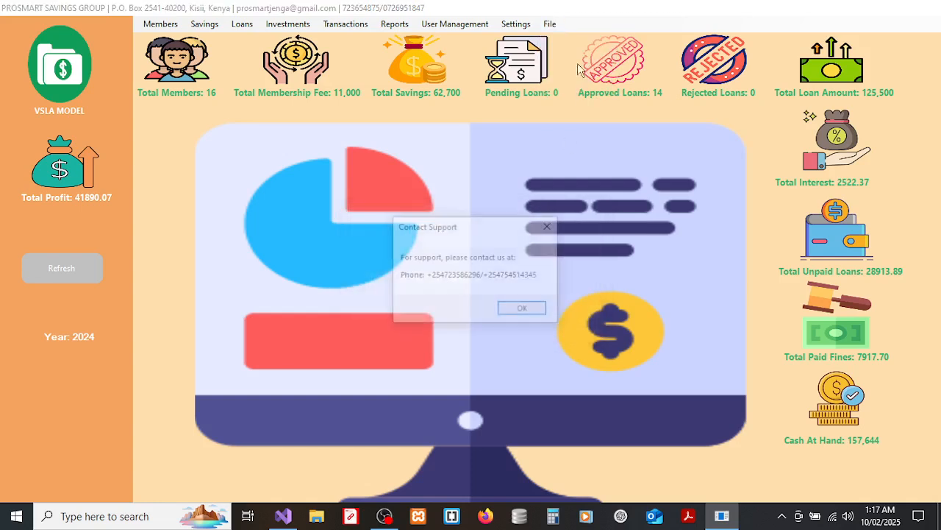
click(523, 309)
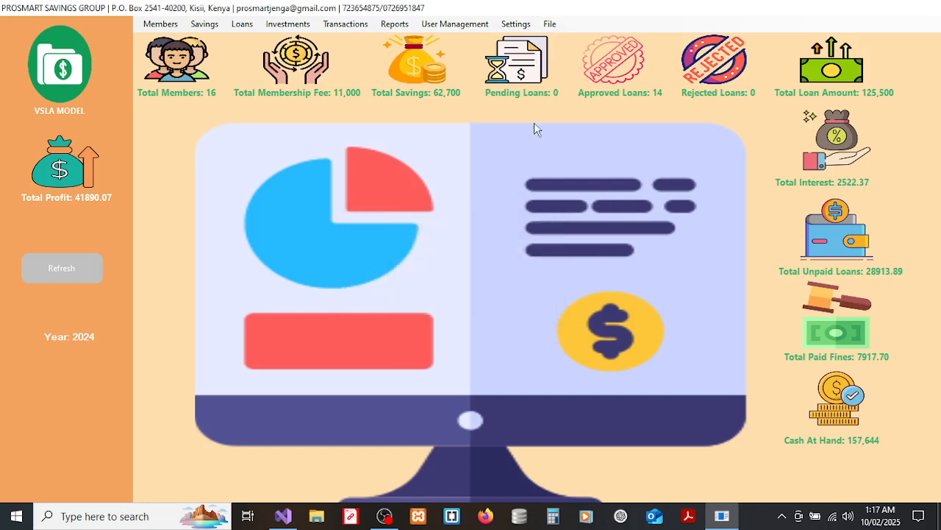
Refresh the dashboard so Total Profit reads 41940.07 and Cash At Hand 155,194.
click(550, 24)
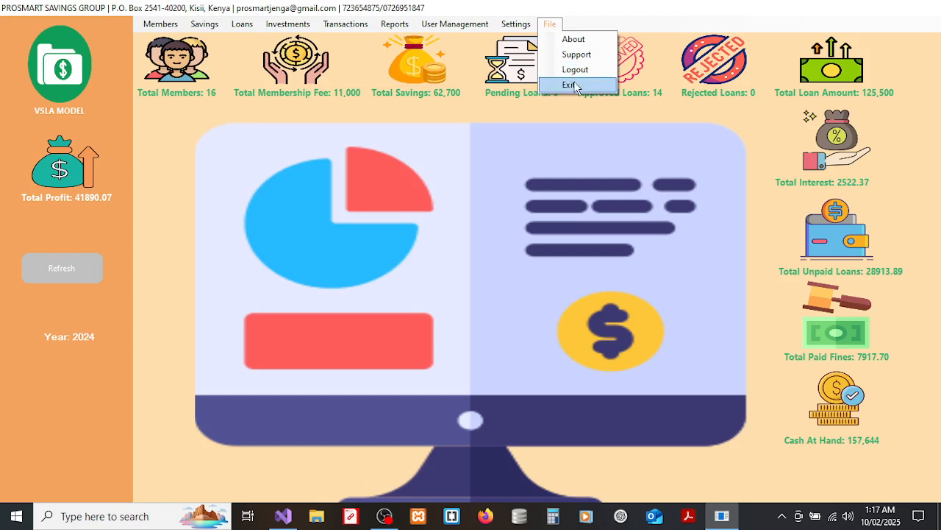
click(258, 147)
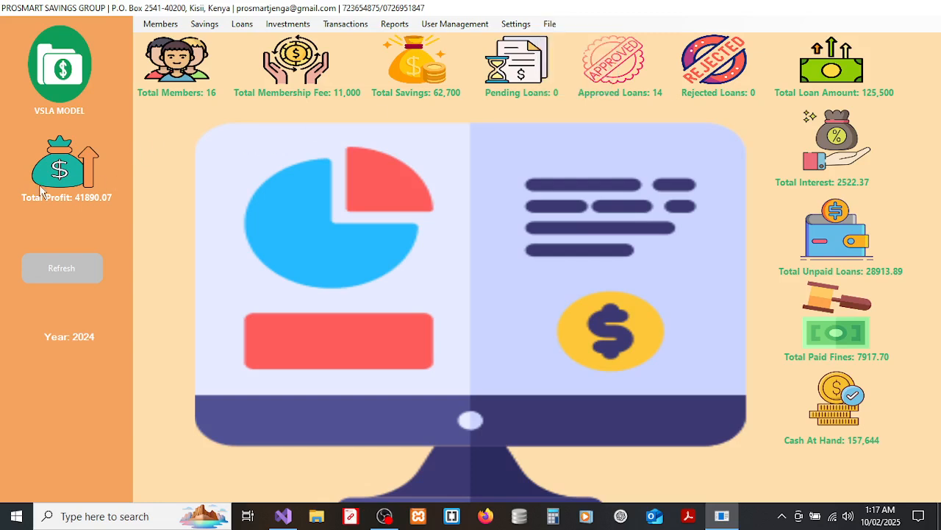
click(64, 270)
click(548, 26)
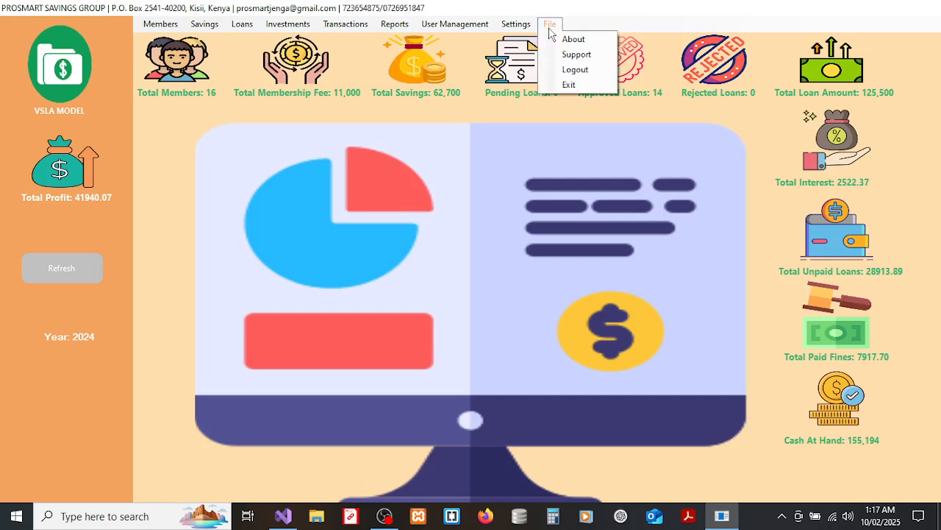
Log out and choose the Member role on the login screen.
click(574, 70)
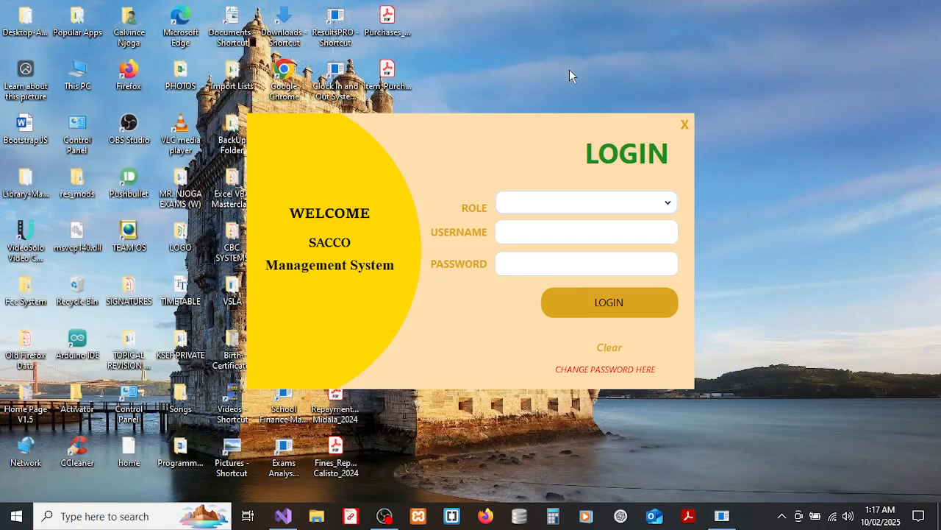
click(551, 199)
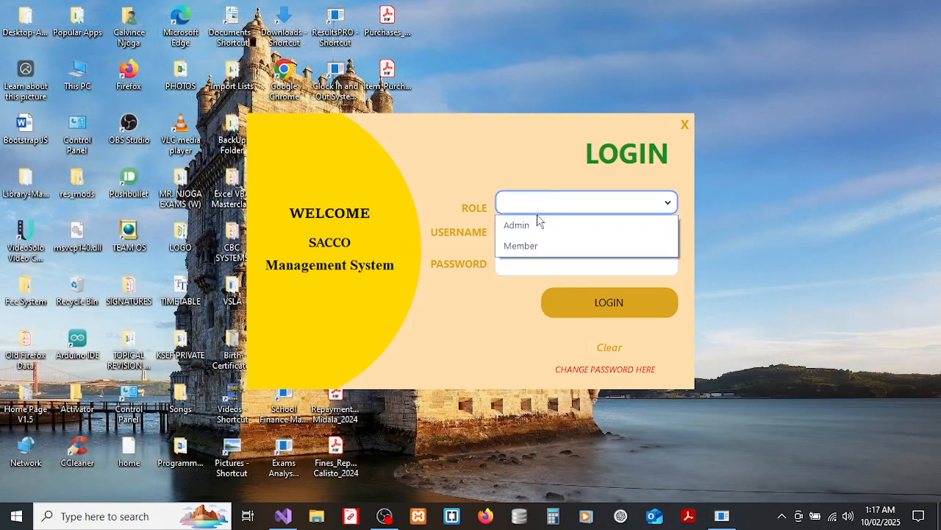
click(531, 246)
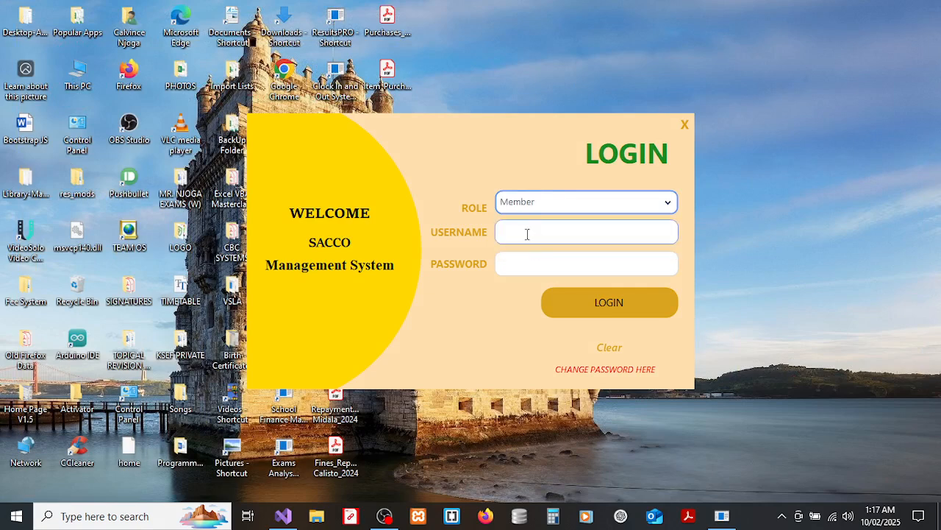
Sign in with the member's username and password and review their savings totalling 4700.
click(528, 234)
text(calv)
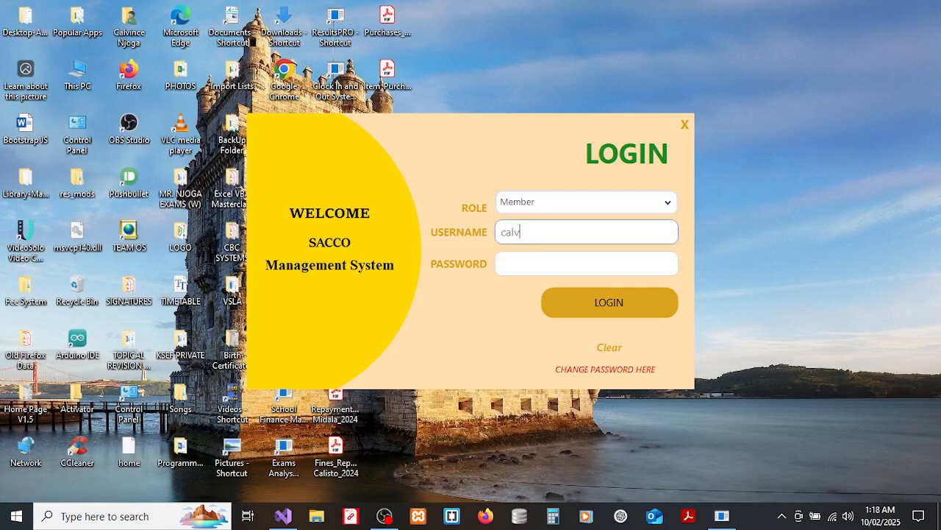
text(ince1)
click(517, 256)
click(516, 261)
text(****)
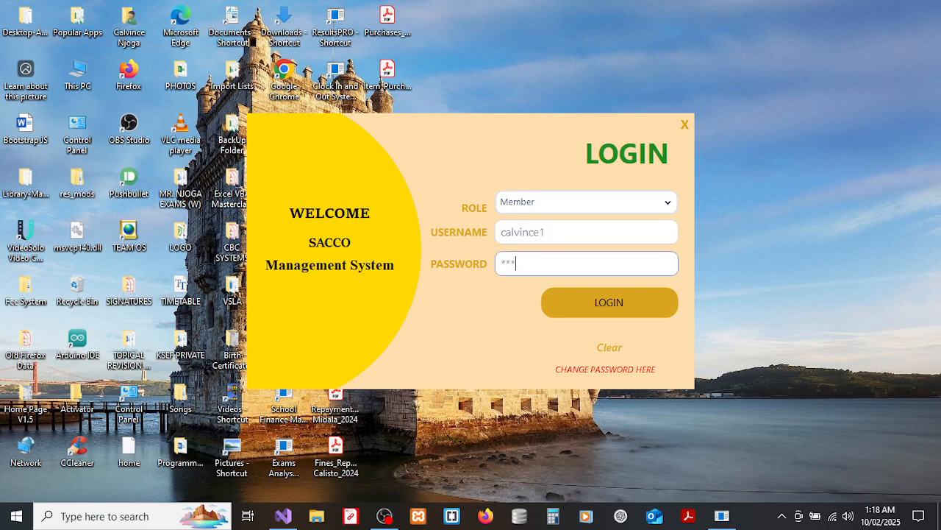
text(******)
click(610, 305)
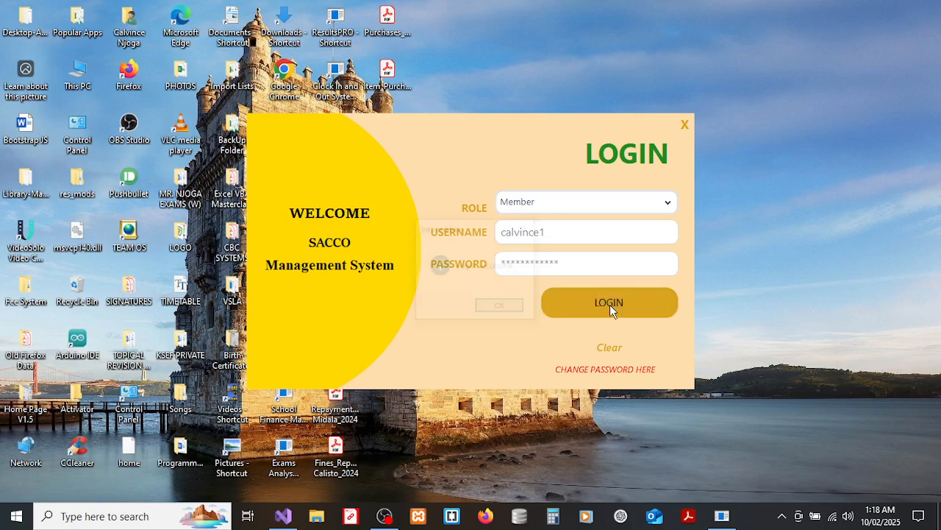
click(501, 309)
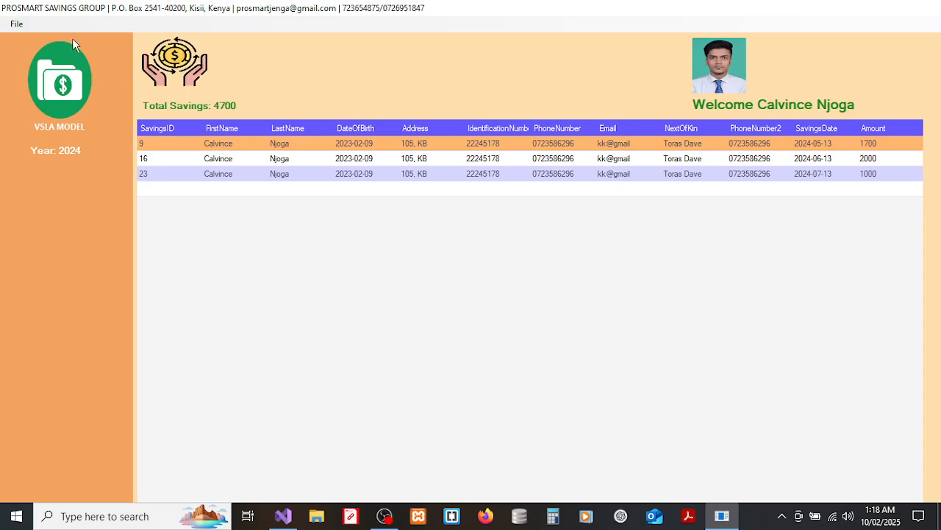
click(17, 24)
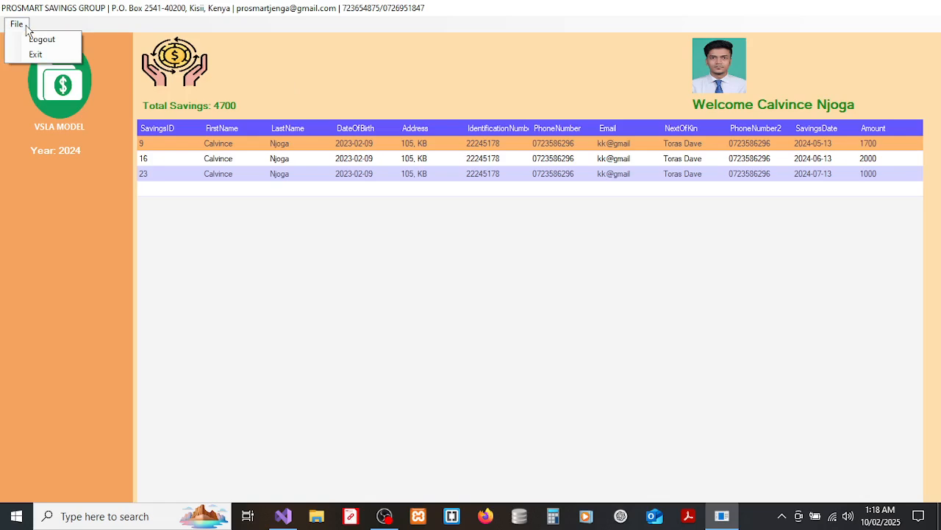
Log out the previous member, then sign in with the Member role using the second member's username and password.
click(40, 43)
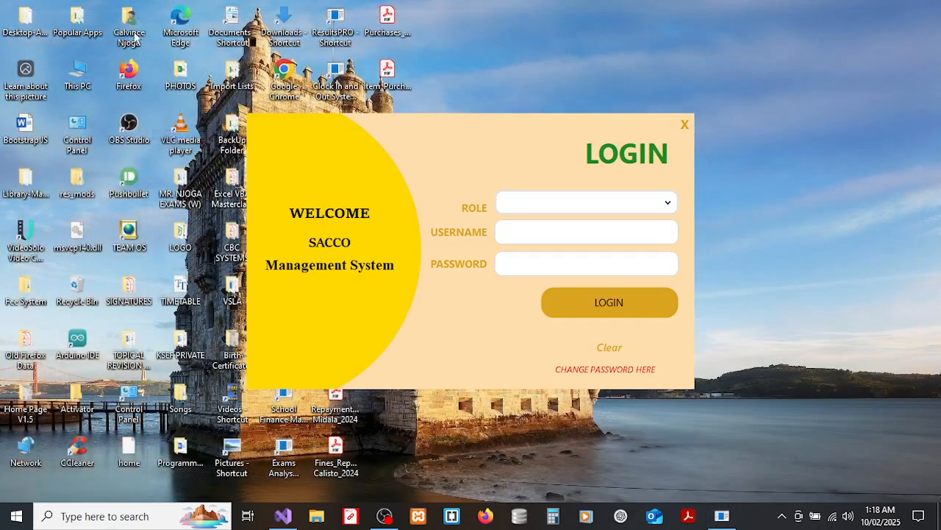
click(623, 204)
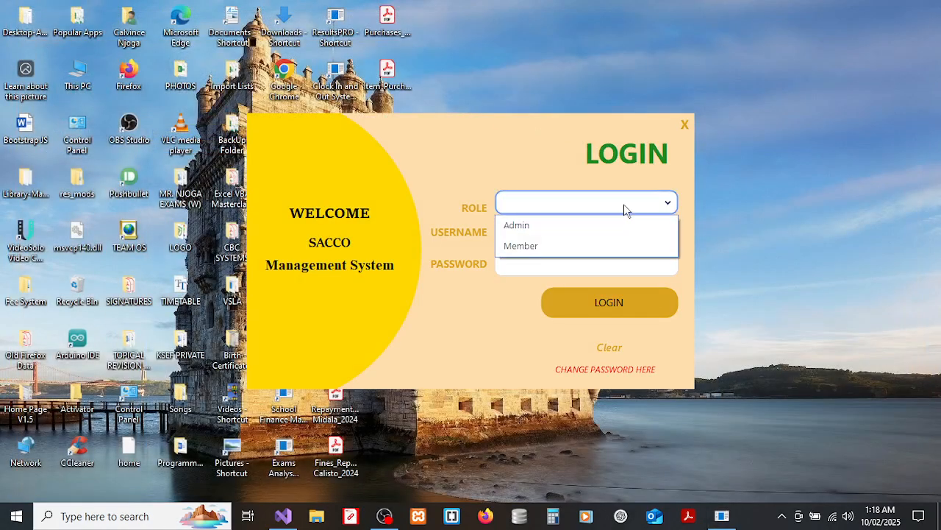
click(515, 246)
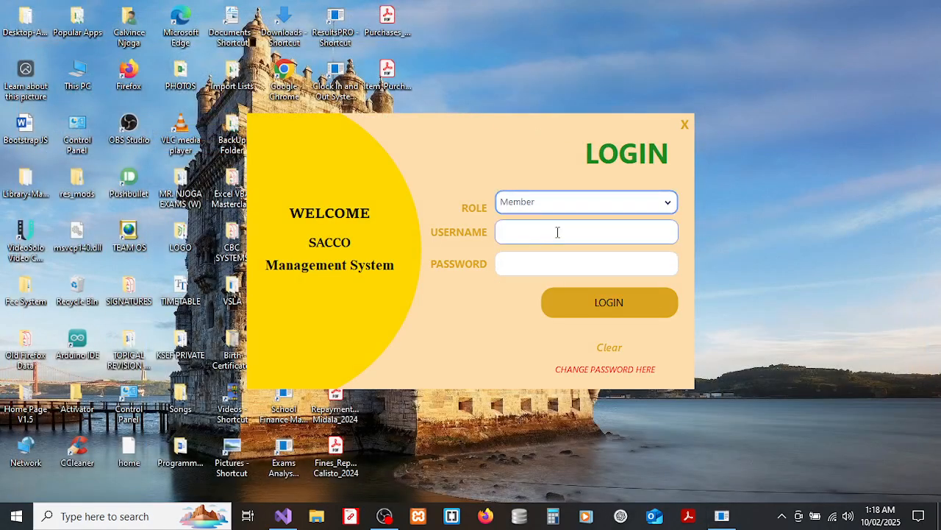
click(557, 232)
text(peter)
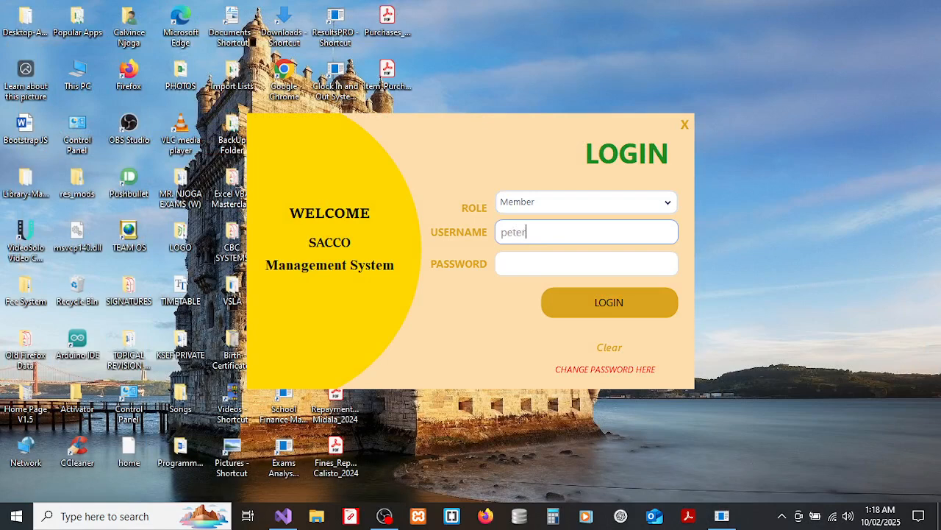
text(1)
key(Tab)
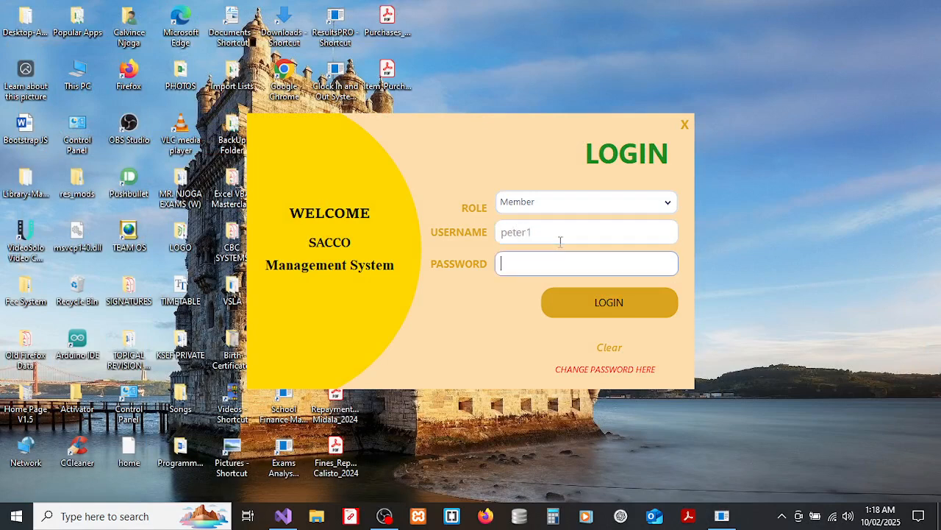
text(**)
click(611, 291)
click(517, 308)
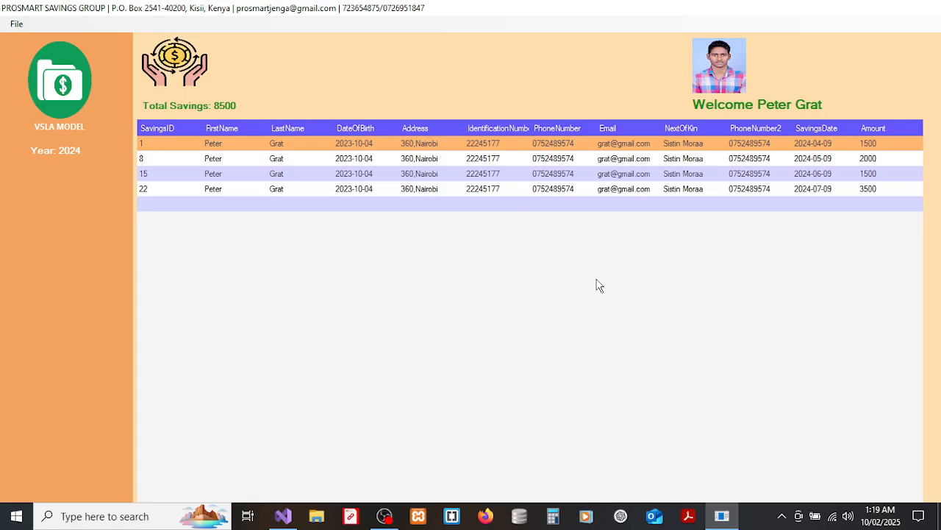
Review the savings totalling 8500, log out through File > Logout, and close the login window.
click(16, 24)
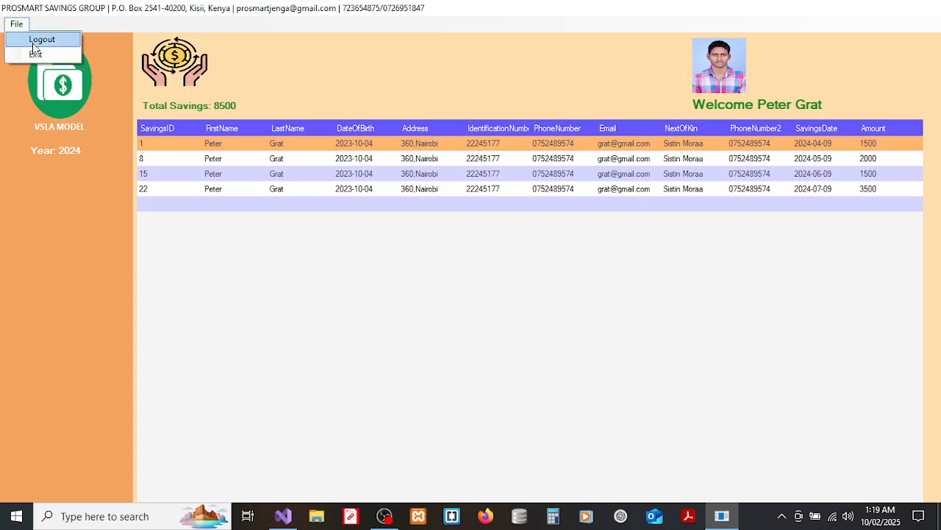
click(41, 41)
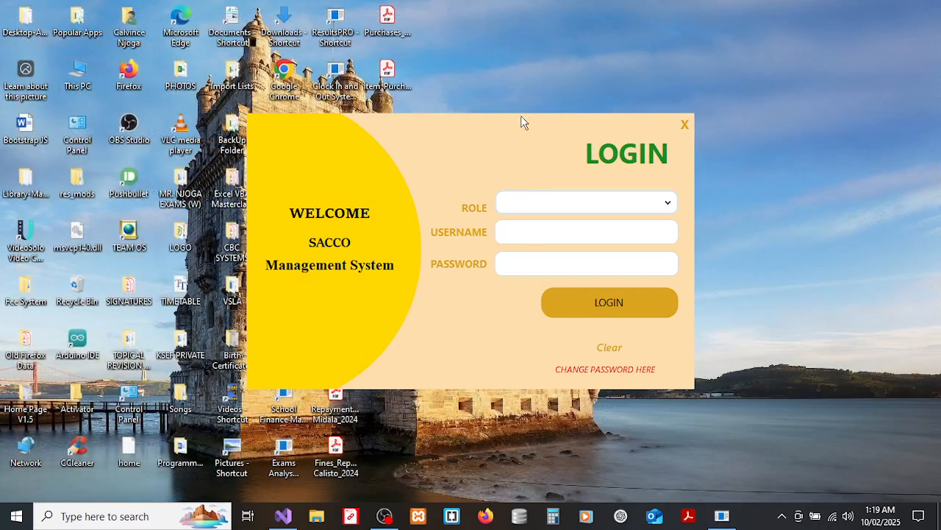
click(683, 126)
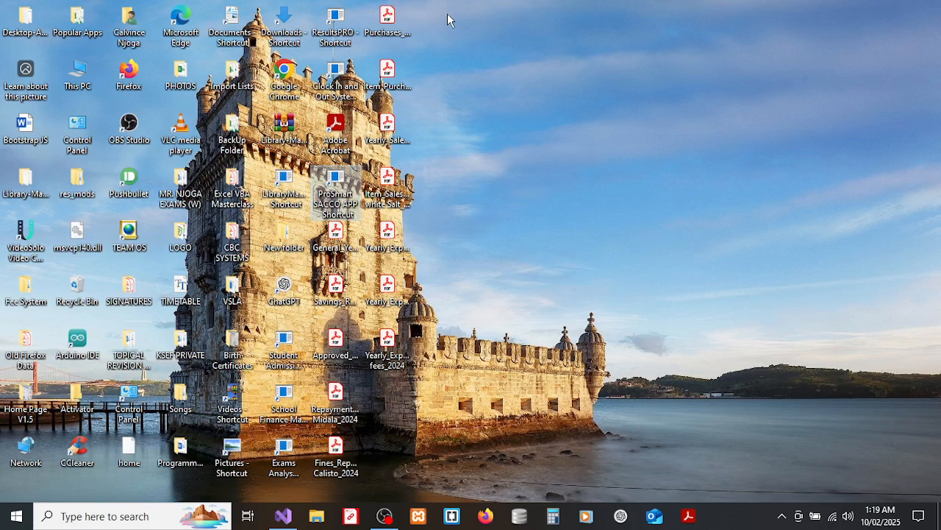
Open the member's Savings_Report PDF in Adobe Acrobat, view it, and close it.
drag(448, 14, 393, 356)
click(528, 251)
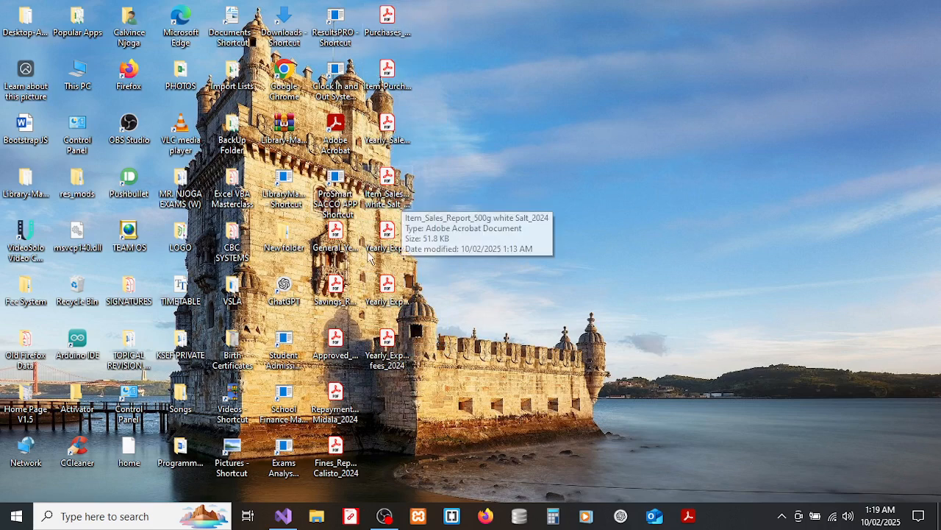
click(336, 291)
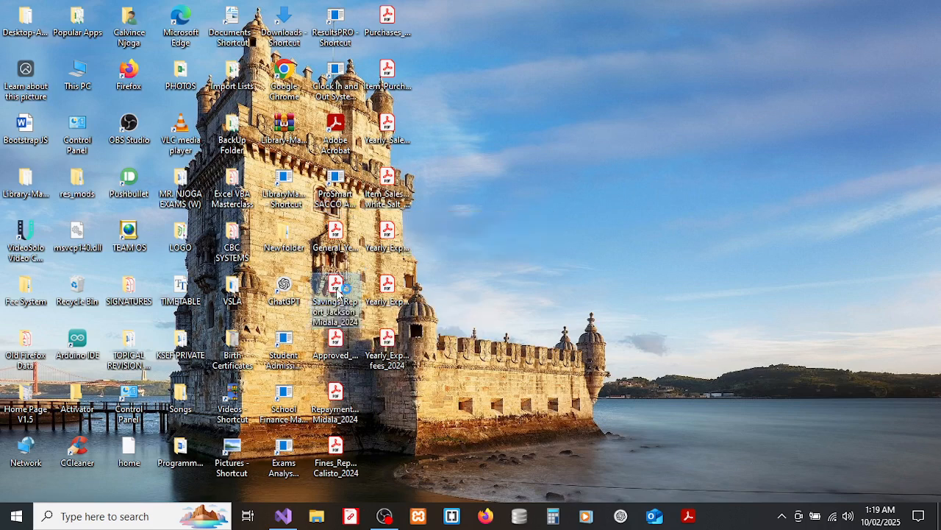
double_click(336, 292)
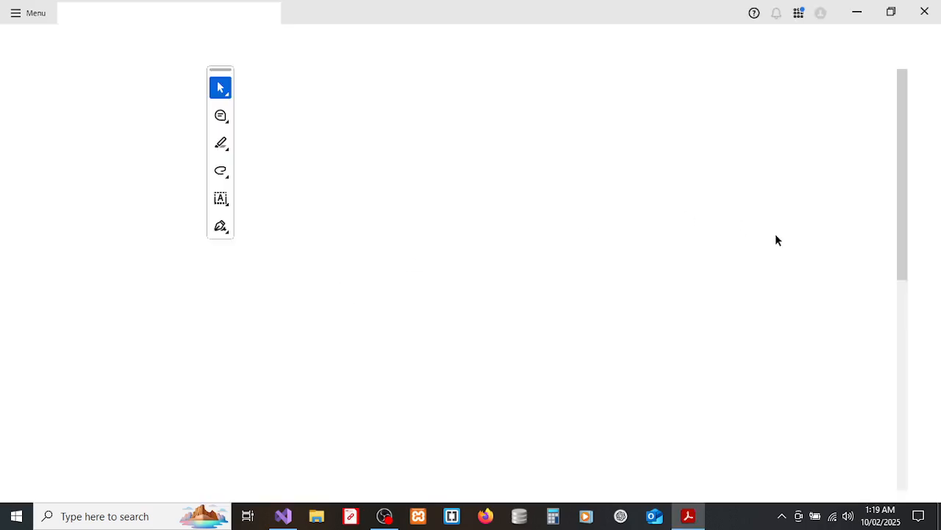
click(891, 12)
click(887, 13)
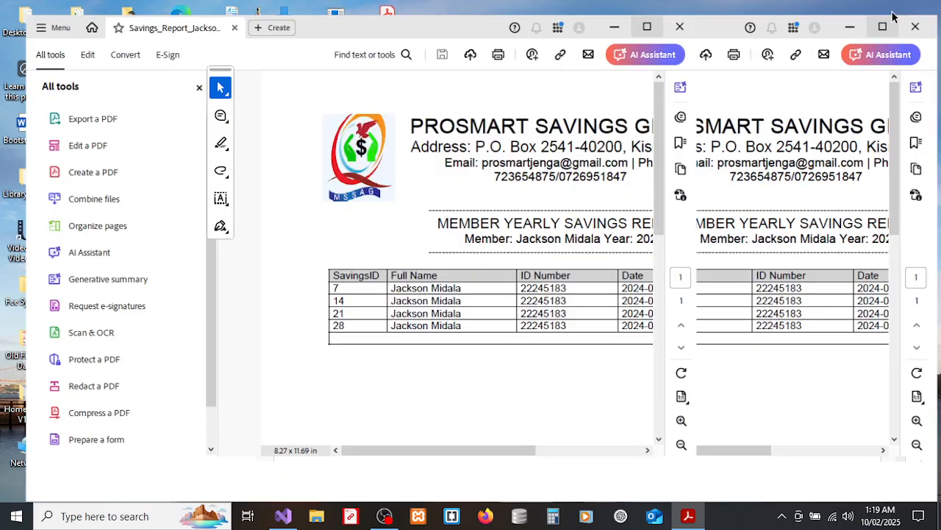
click(922, 13)
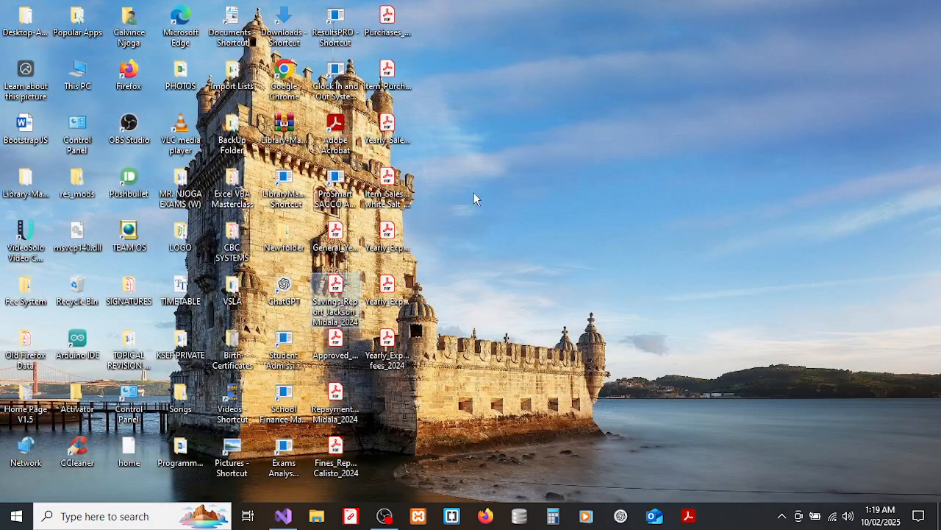
Open and close the Repayments_Report PDF, then relaunch the ProSmart SACCO APP.
double_click(333, 394)
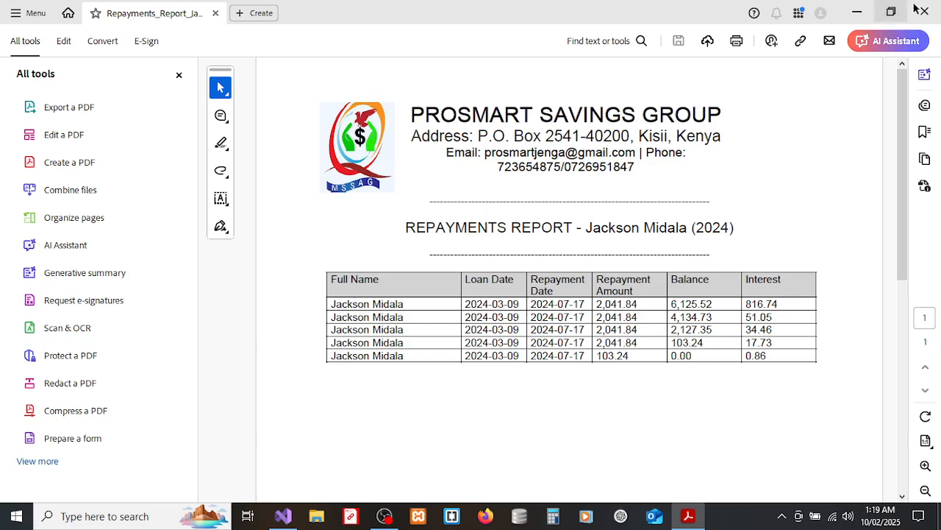
click(926, 10)
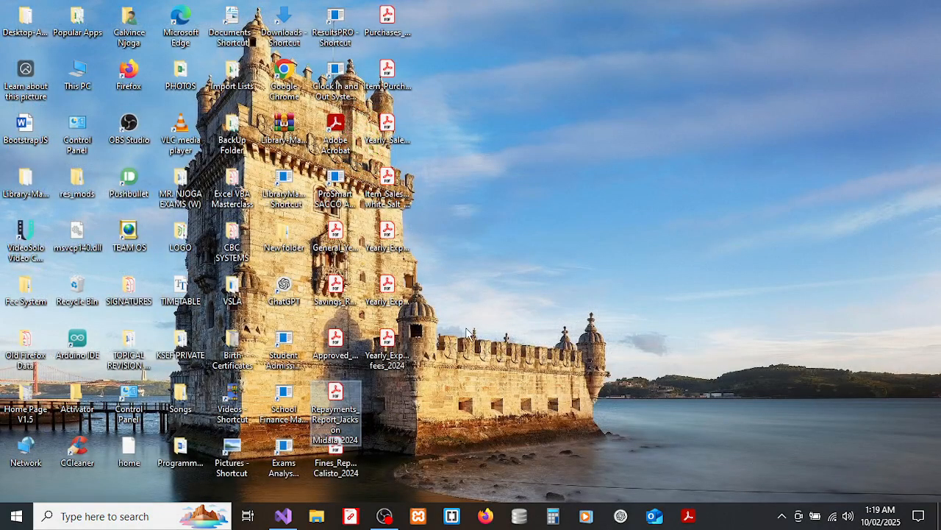
double_click(332, 209)
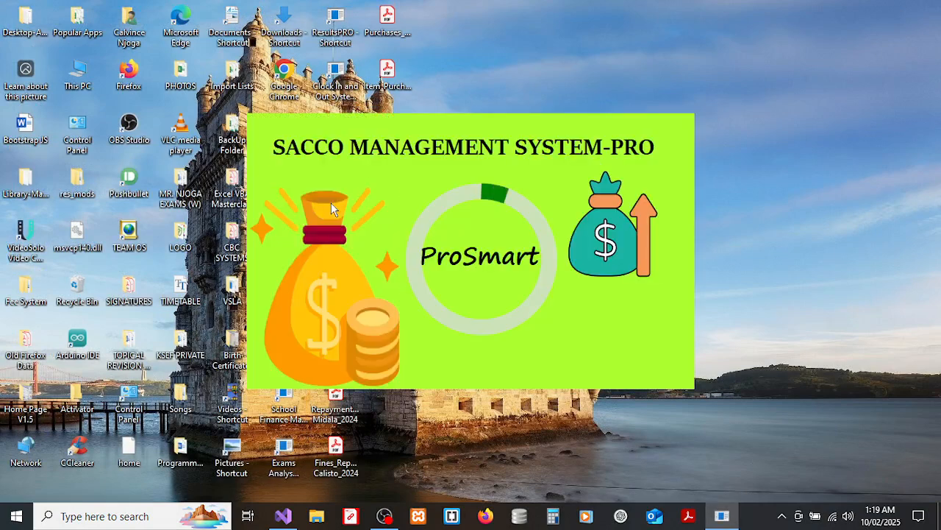
click(384, 515)
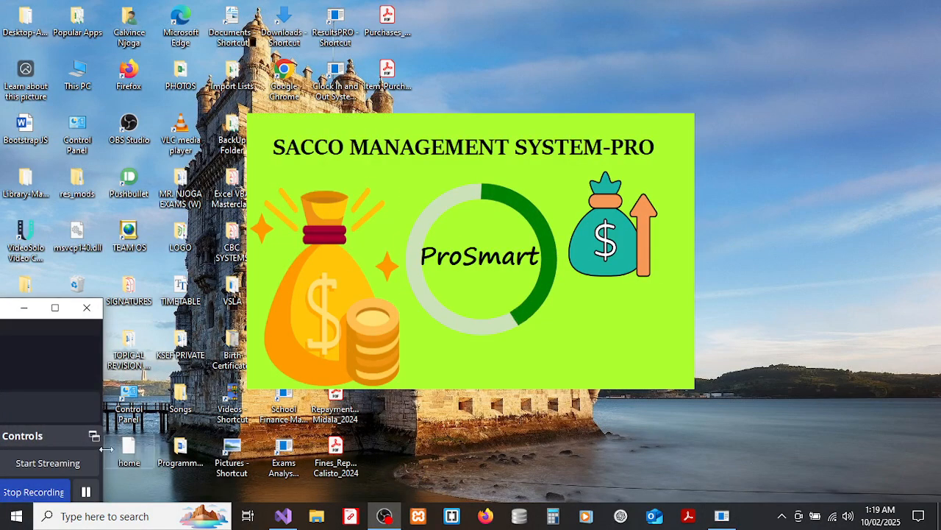